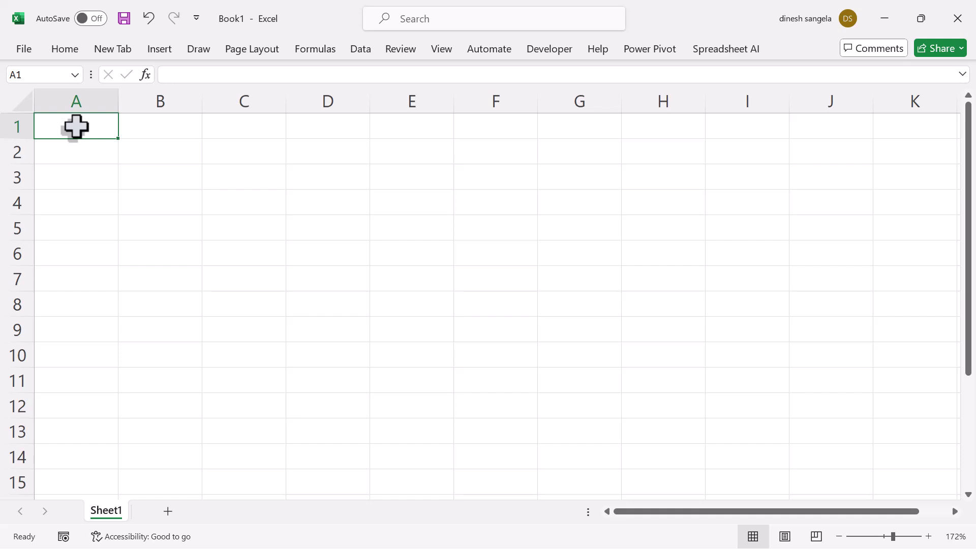
# - Enter the column header SN. in cell A1
pyautogui.write('S')
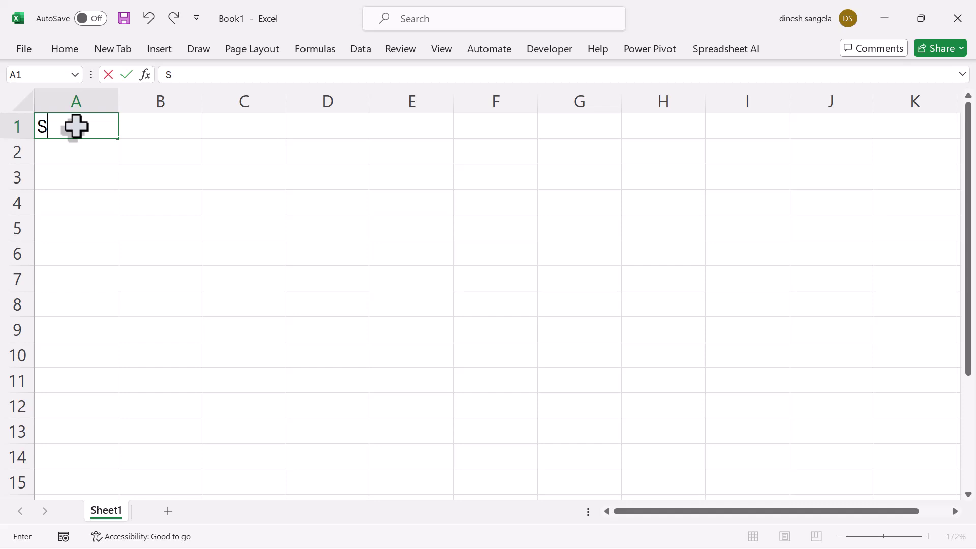
pyautogui.write('N.')
pyautogui.press('Return')
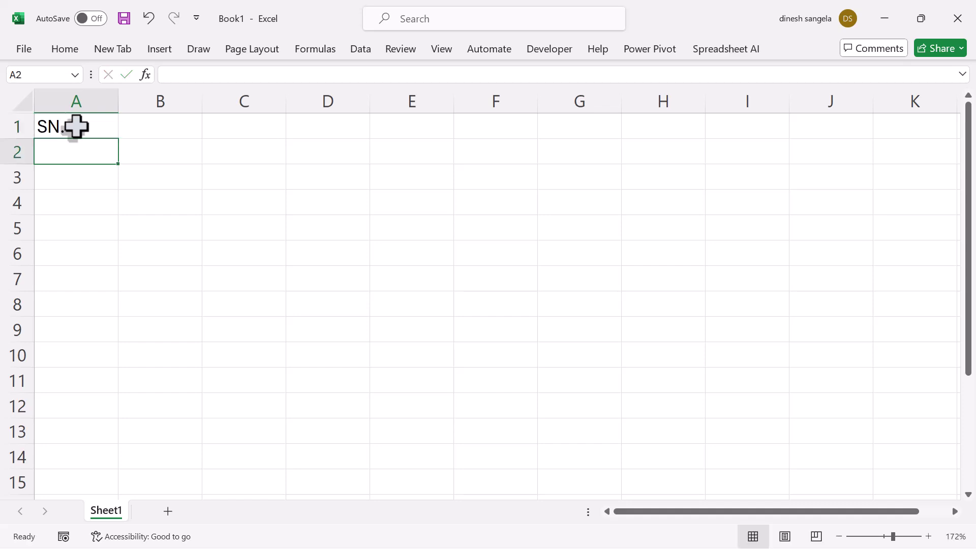
# - Enter the serial numbers 1, 2 and 3 in cells A2 to A4
pyautogui.write('1')
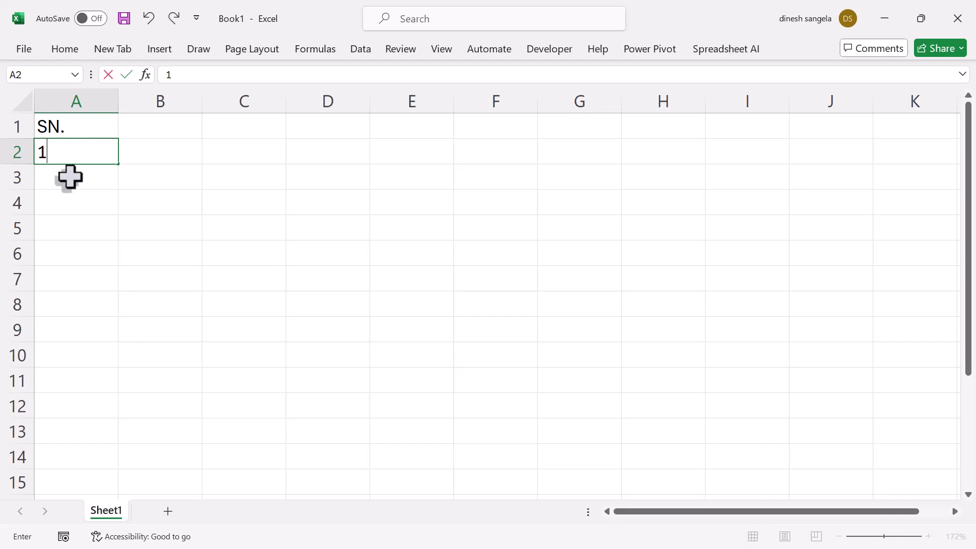
pyautogui.press('Return')
pyautogui.write('2')
pyautogui.press('Return')
pyautogui.write('3')
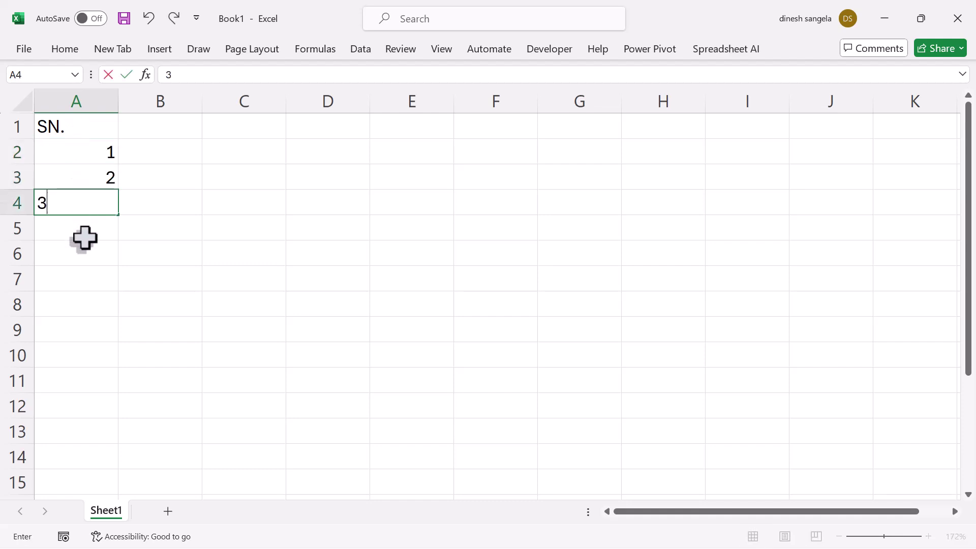
pyautogui.press('Return')
# - Clear the serial numbers from cells A2 to A4
pyautogui.moveTo(98, 155); pyautogui.dragTo(103, 195)
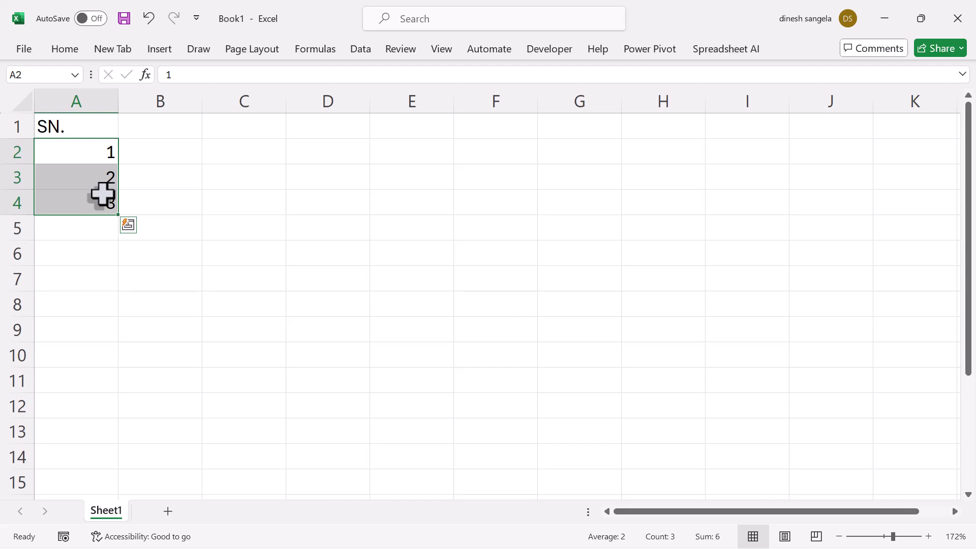
pyautogui.press('Delete')
pyautogui.click(109, 272)
# - Enter 1 and 2 in cells A2 and A3 and extend the number series down to A14 with AutoFill
pyautogui.click(71, 157)
pyautogui.write('1')
pyautogui.click(101, 229)
pyautogui.click(85, 178)
pyautogui.write('2')
pyautogui.click(102, 263)
pyautogui.moveTo(76, 146); pyautogui.dragTo(78, 170)
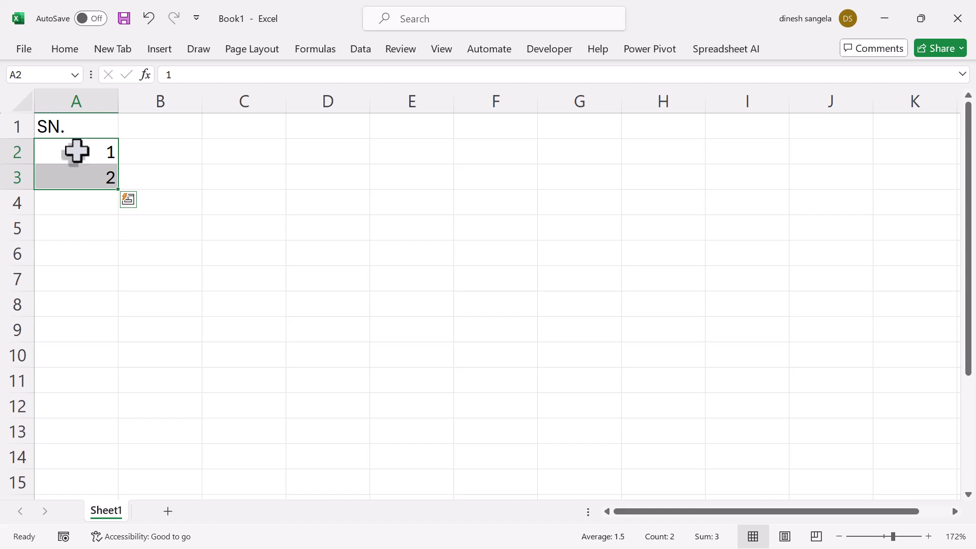
pyautogui.moveTo(76, 151); pyautogui.dragTo(67, 169)
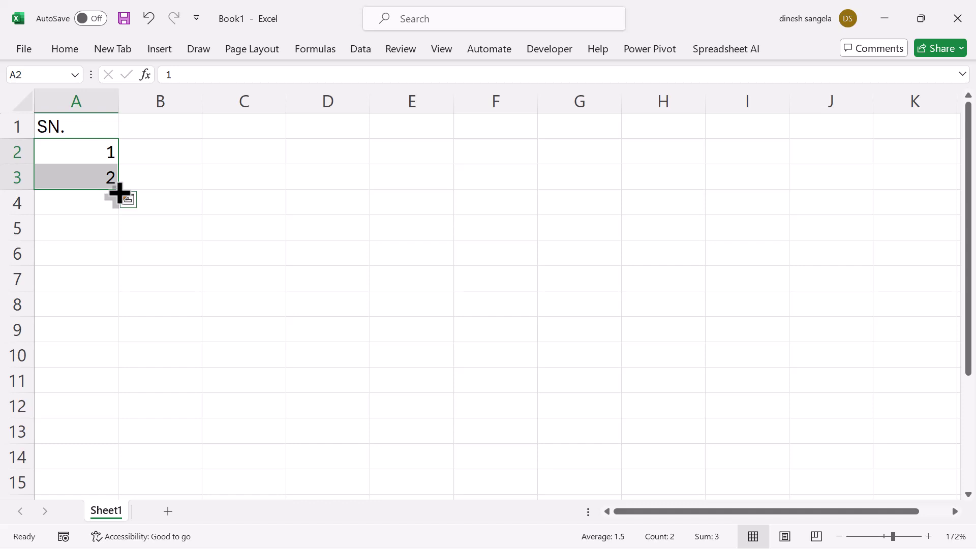
pyautogui.moveTo(118, 192); pyautogui.dragTo(121, 479)
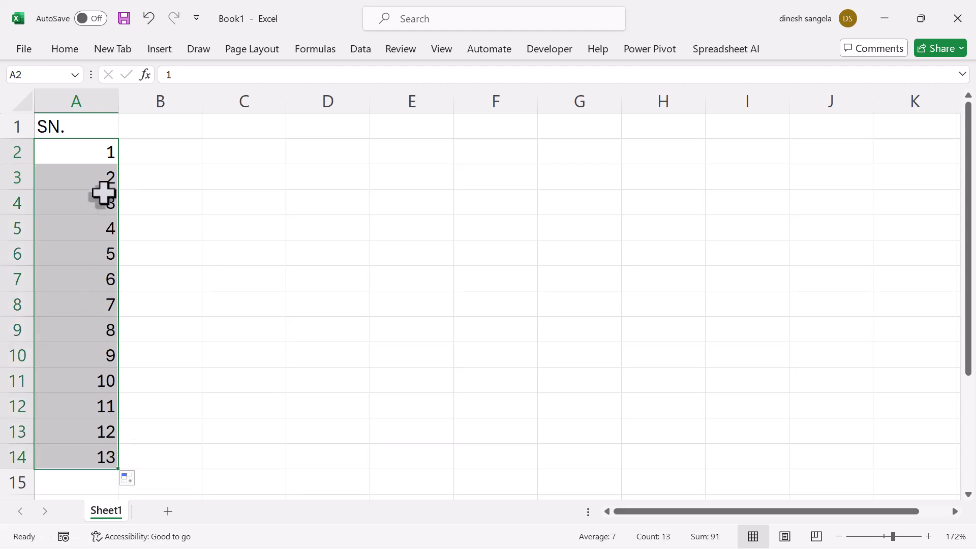
# - Clear the number series from A2 to A14 and enter 1 in cell A2
pyautogui.moveTo(90, 152); pyautogui.dragTo(111, 465)
pyautogui.press('Delete')
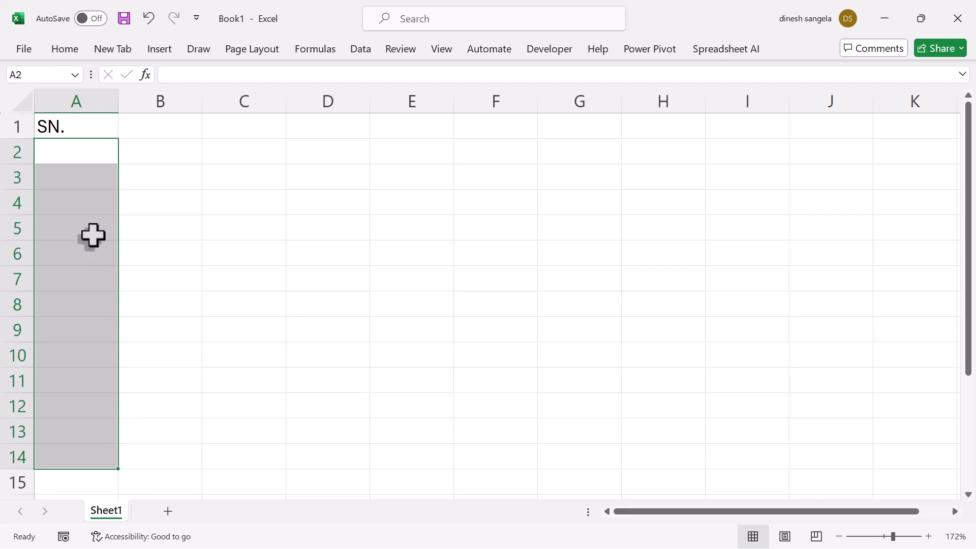
pyautogui.click(81, 158)
pyautogui.write('1')
pyautogui.click(98, 231)
# - Try to fill the single value 1 from A2 down to A14, and undo the fill
pyautogui.click(94, 159)
pyautogui.moveTo(121, 169); pyautogui.dragTo(124, 464)
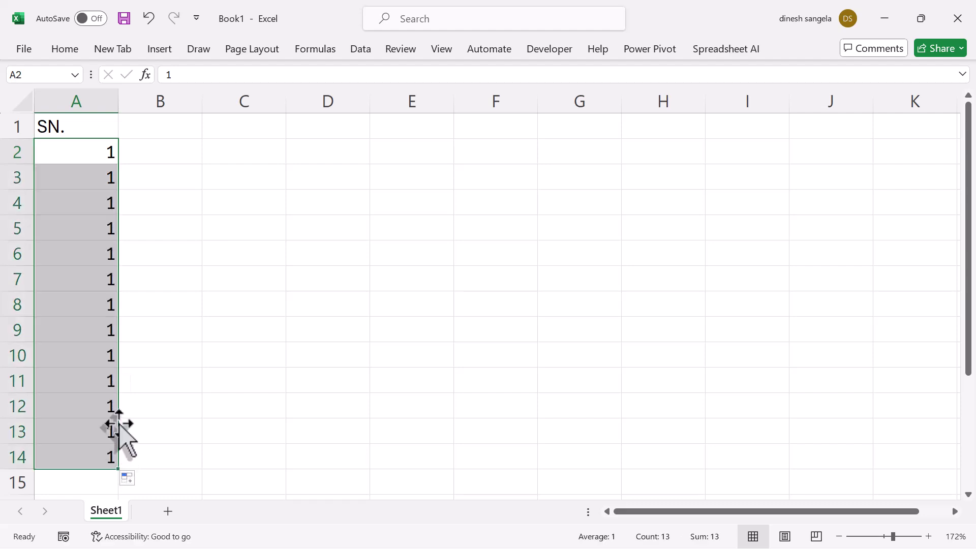
pyautogui.hotkey('ctrl', 'z')
# - Enter 2 in cell A3 and extend the series from A2 and A3 down to A13 with AutoFill
pyautogui.click(83, 172)
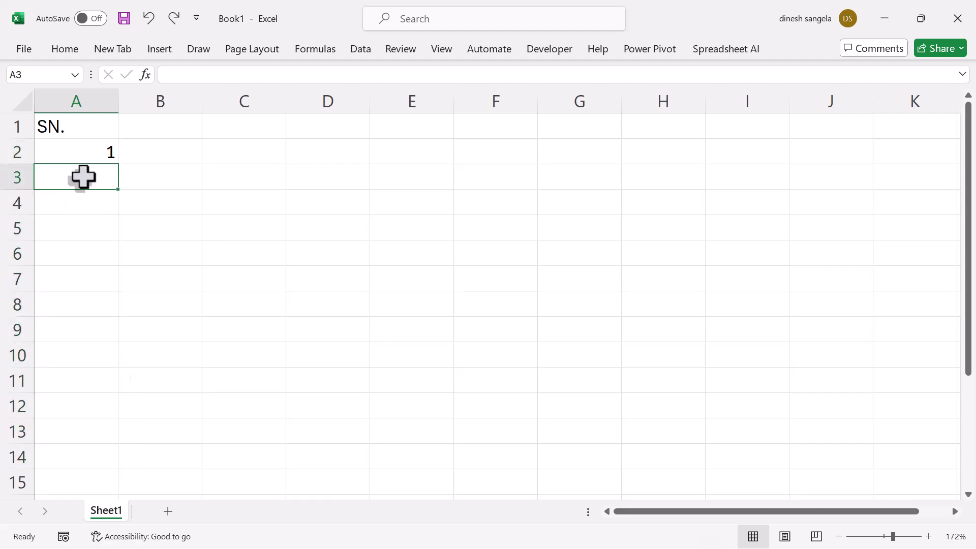
pyautogui.write('2')
pyautogui.click(104, 225)
pyautogui.moveTo(93, 150); pyautogui.dragTo(94, 177)
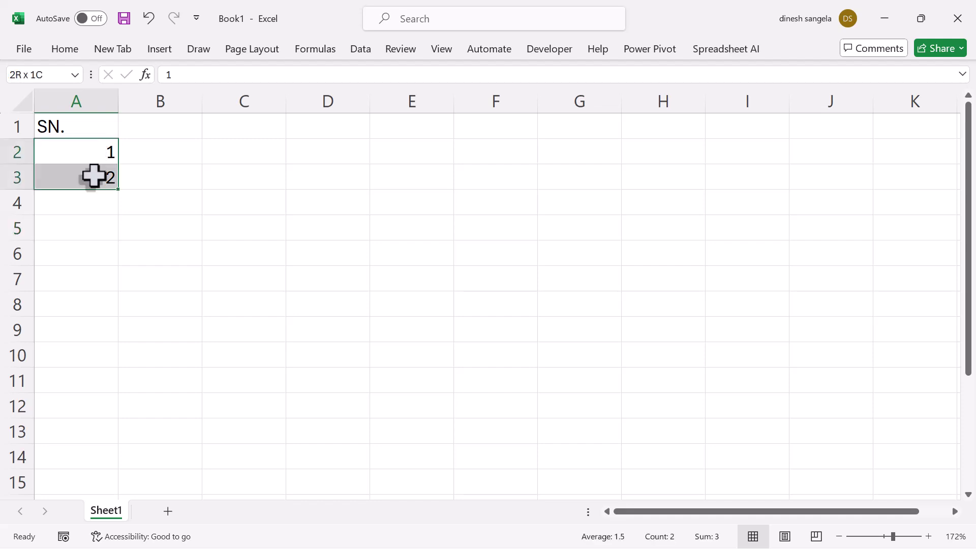
pyautogui.click(70, 147)
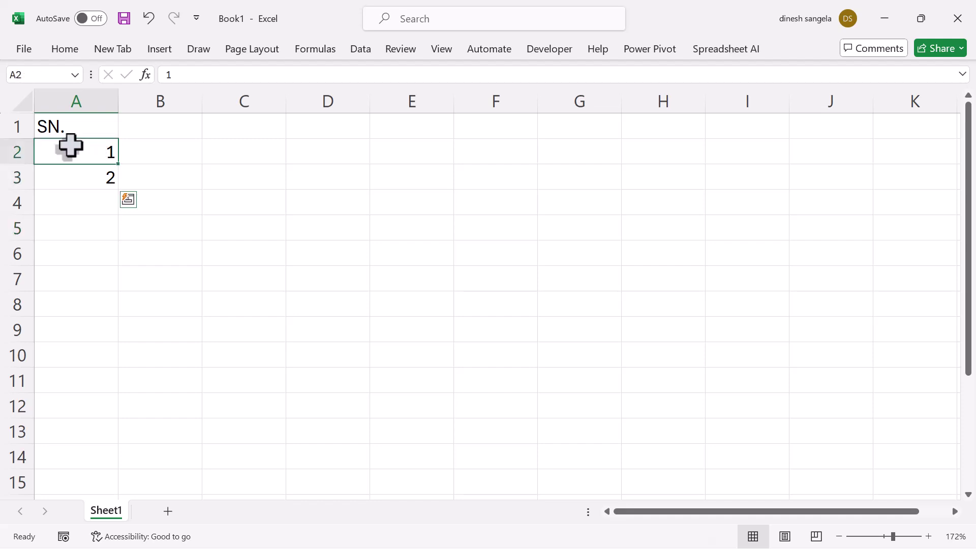
pyautogui.moveTo(70, 162); pyautogui.dragTo(70, 177)
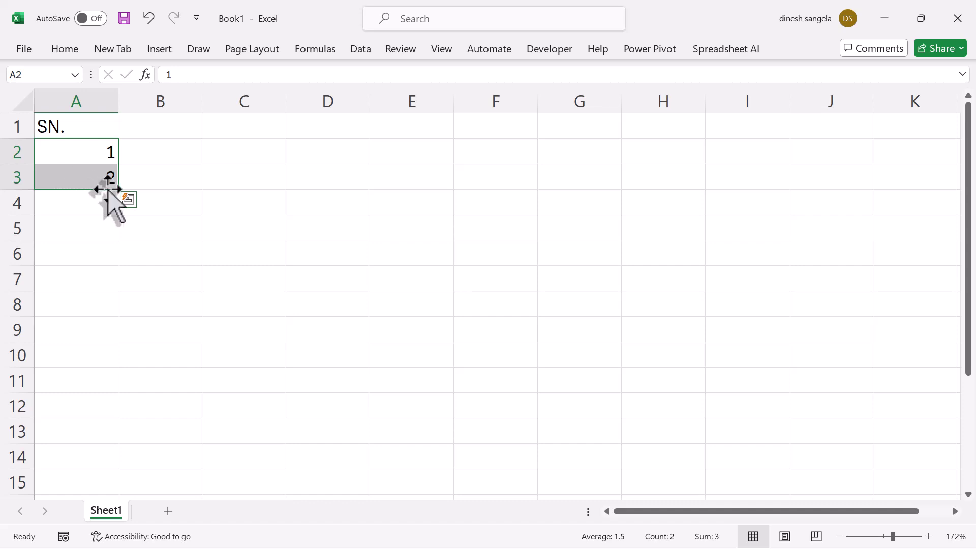
pyautogui.moveTo(118, 191); pyautogui.dragTo(125, 456)
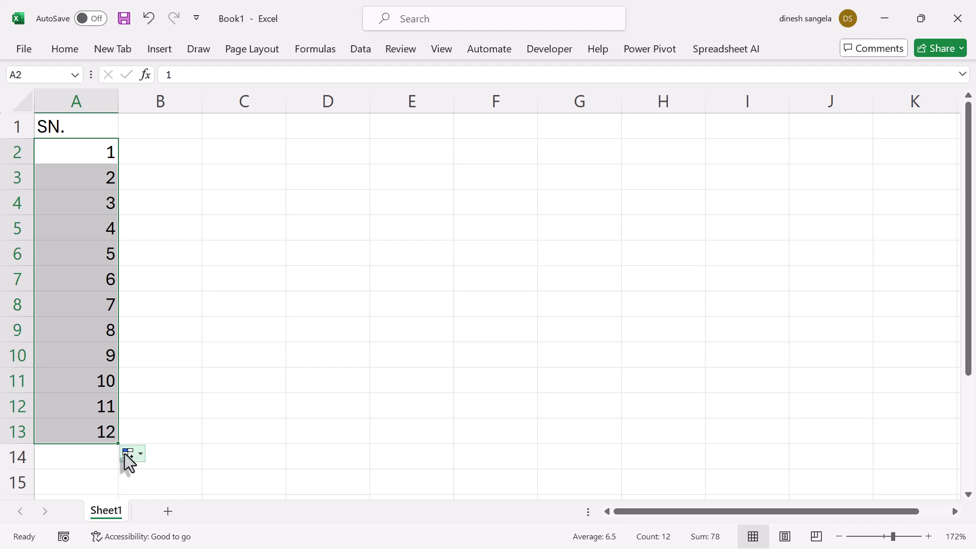
# - Fill cells B2 to B13 with a series starting at 50 and 100, and clear it
pyautogui.click(163, 155)
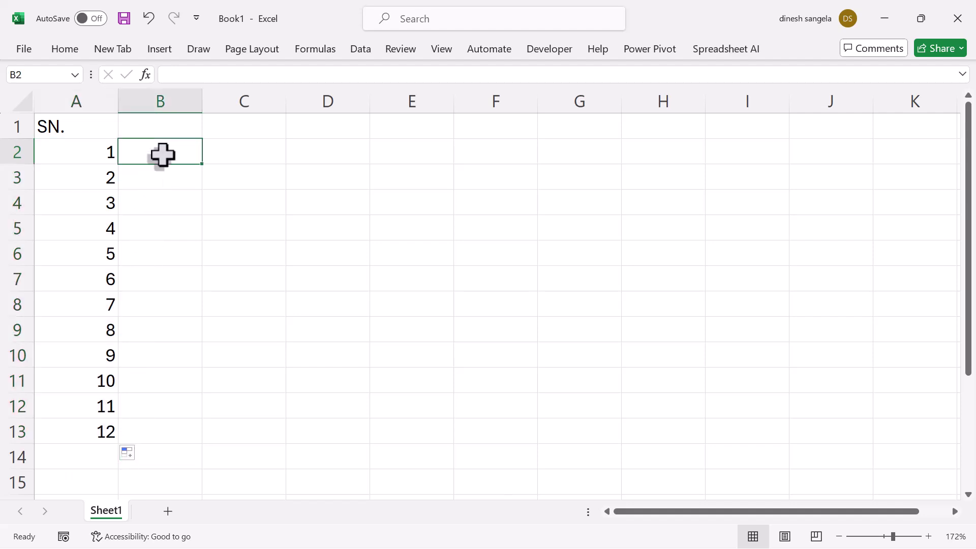
pyautogui.write('50')
pyautogui.click(159, 185)
pyautogui.write('1')
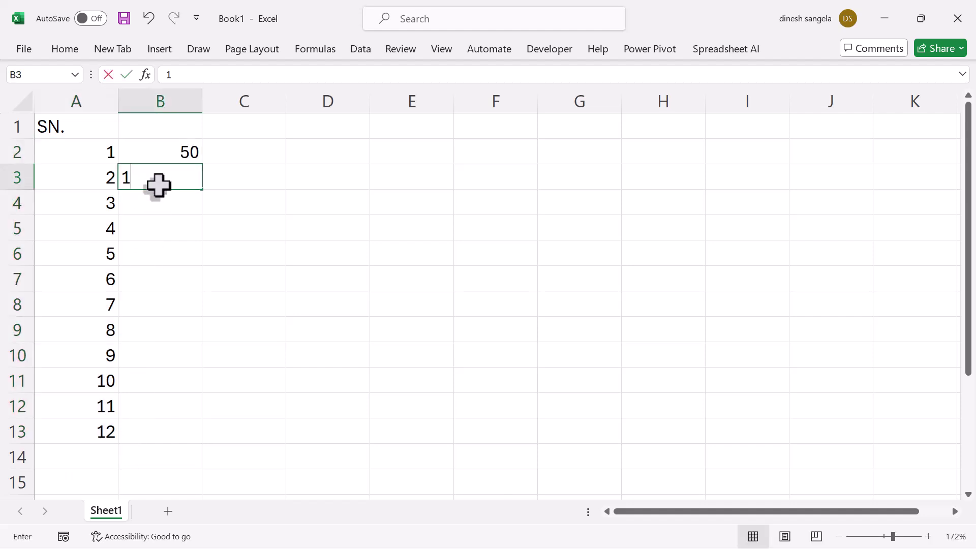
pyautogui.write('00')
pyautogui.click(178, 249)
pyautogui.moveTo(185, 160); pyautogui.dragTo(185, 174)
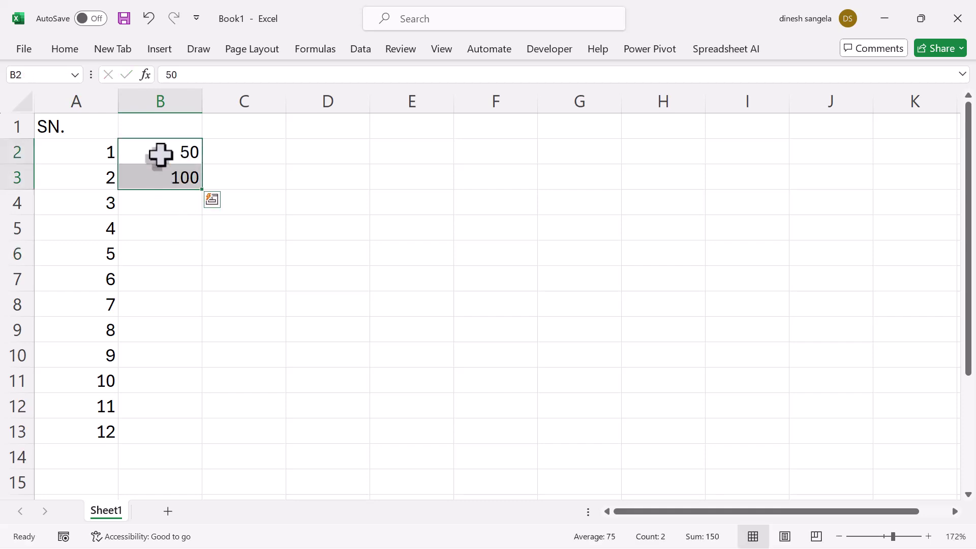
pyautogui.moveTo(203, 190); pyautogui.dragTo(220, 455)
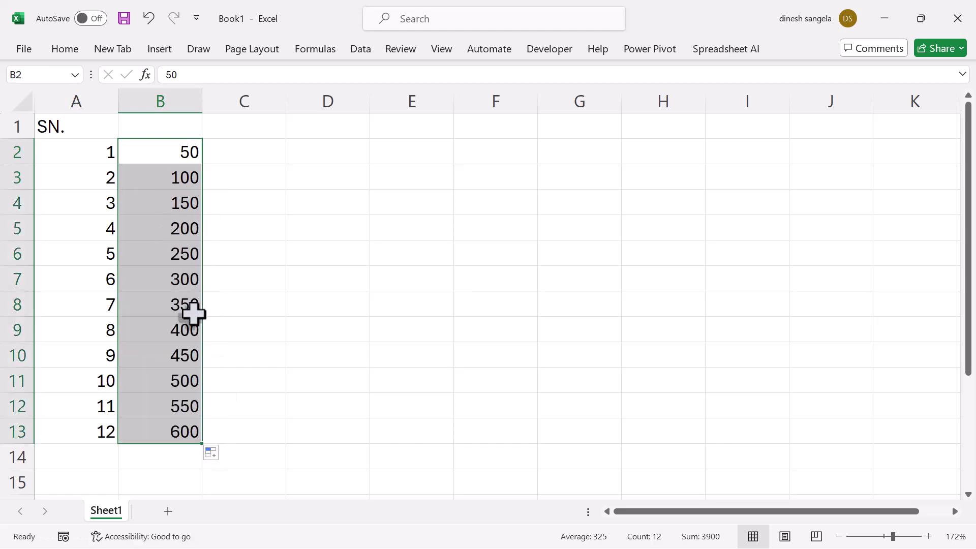
pyautogui.press('Delete')
# - Fill cells B2 to B13 with a series starting at 100 and 200, and clear it
pyautogui.click(159, 153)
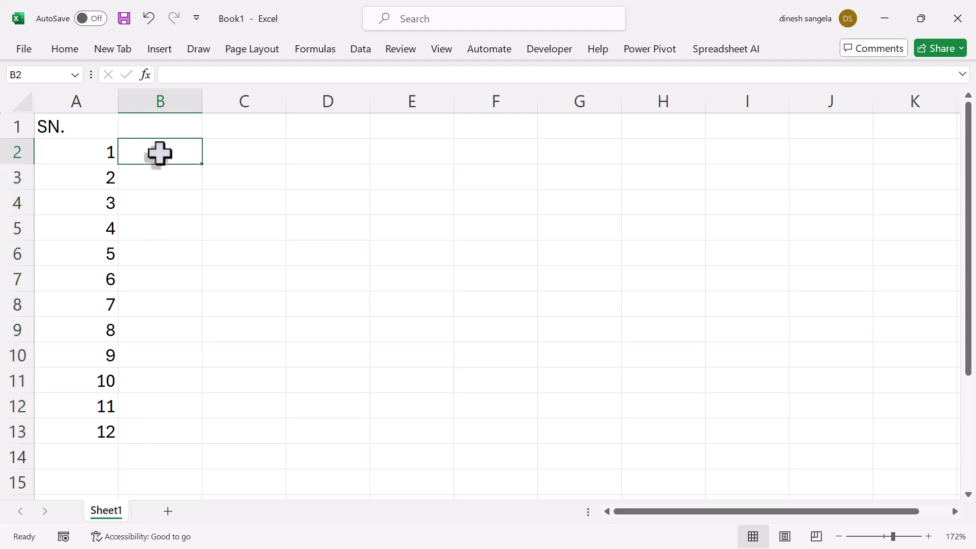
pyautogui.write('100')
pyautogui.click(171, 179)
pyautogui.write('200')
pyautogui.press('Return')
pyautogui.moveTo(179, 155); pyautogui.dragTo(207, 446)
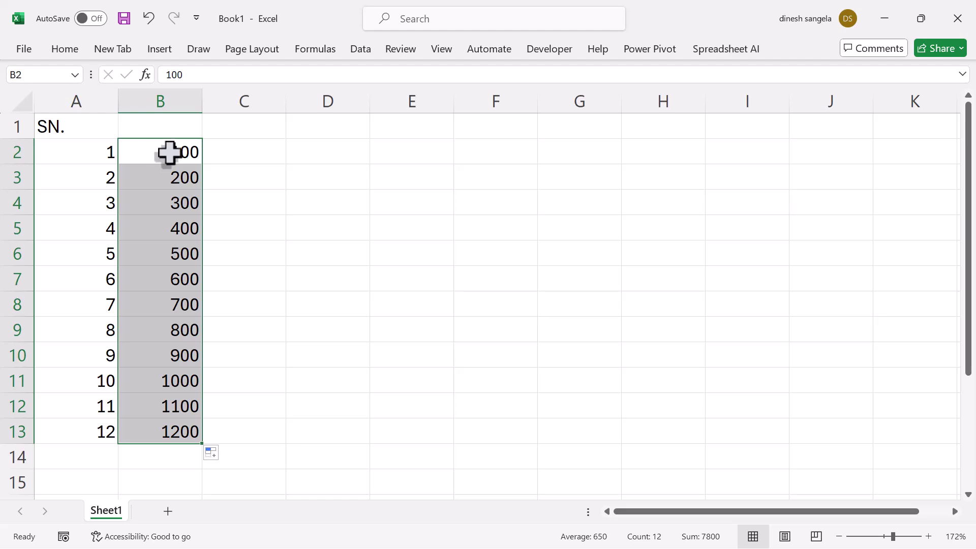
pyautogui.press('Delete')
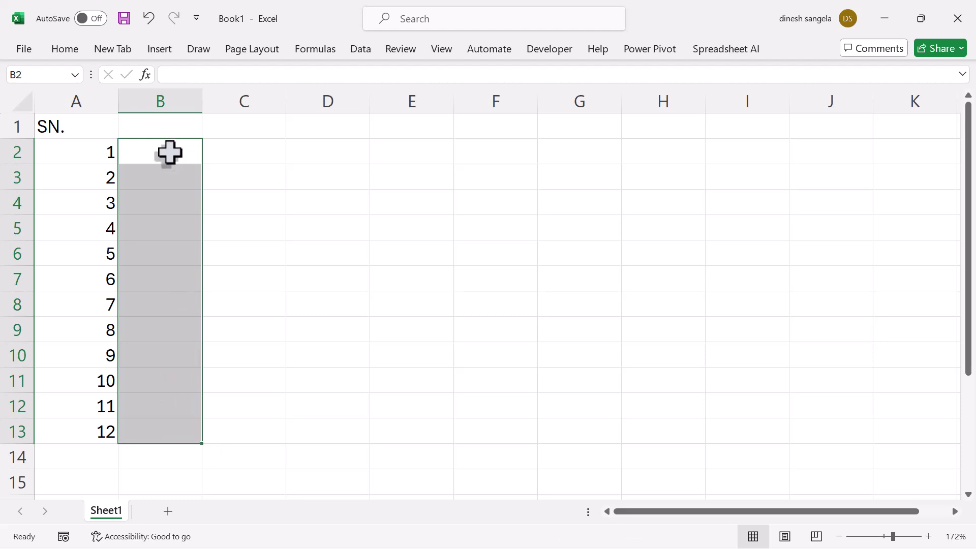
# - Narrow column A to fit the SN. header and the serial numbers
pyautogui.click(93, 146)
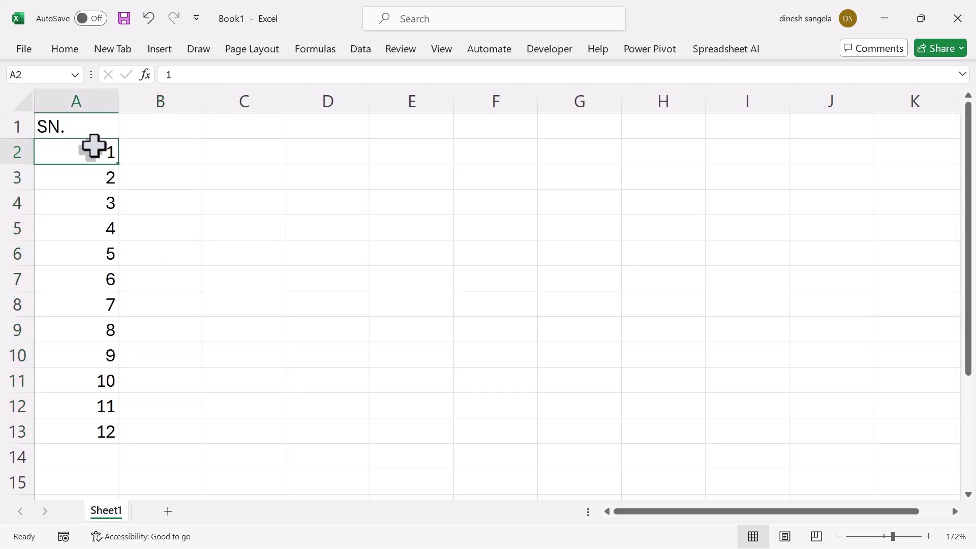
pyautogui.moveTo(76, 129); pyautogui.dragTo(77, 424)
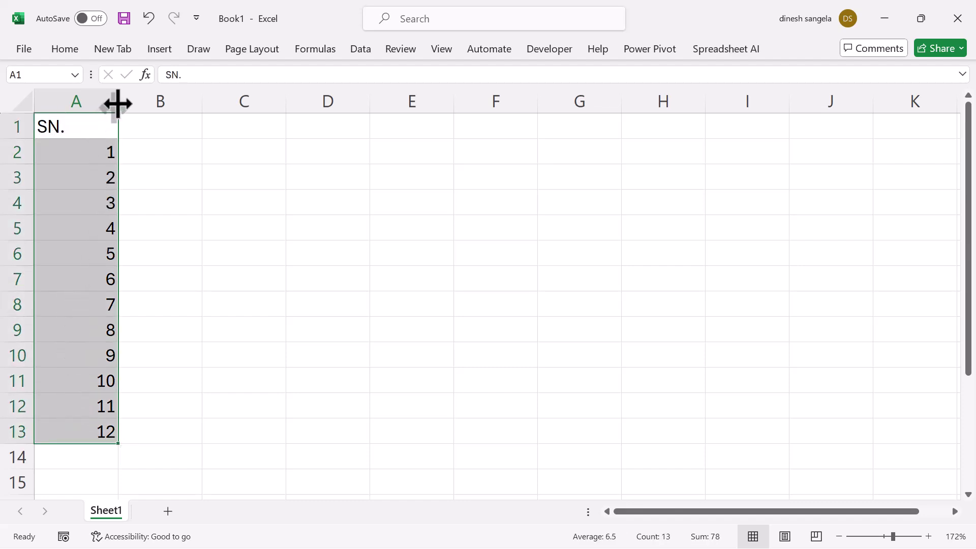
pyautogui.click(132, 148)
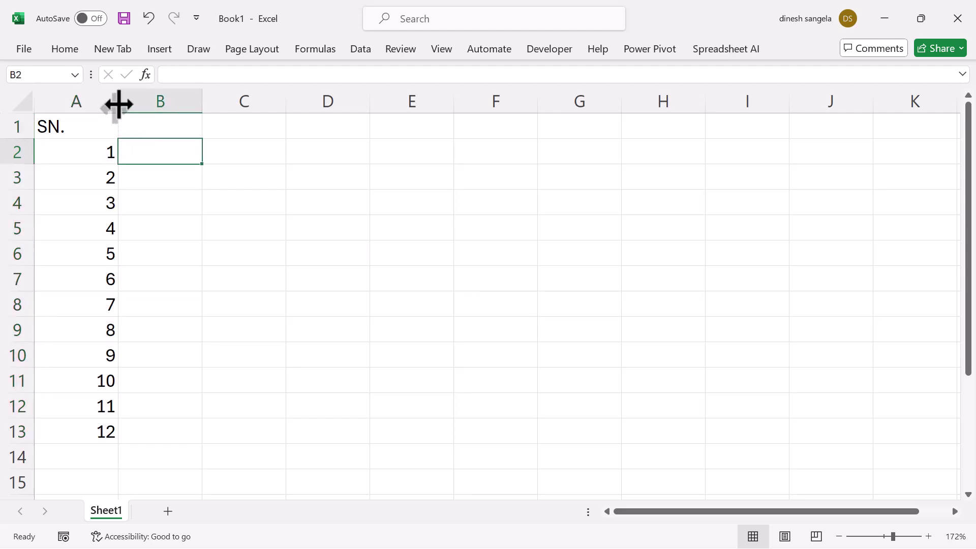
pyautogui.moveTo(118, 104); pyautogui.dragTo(58, 429)
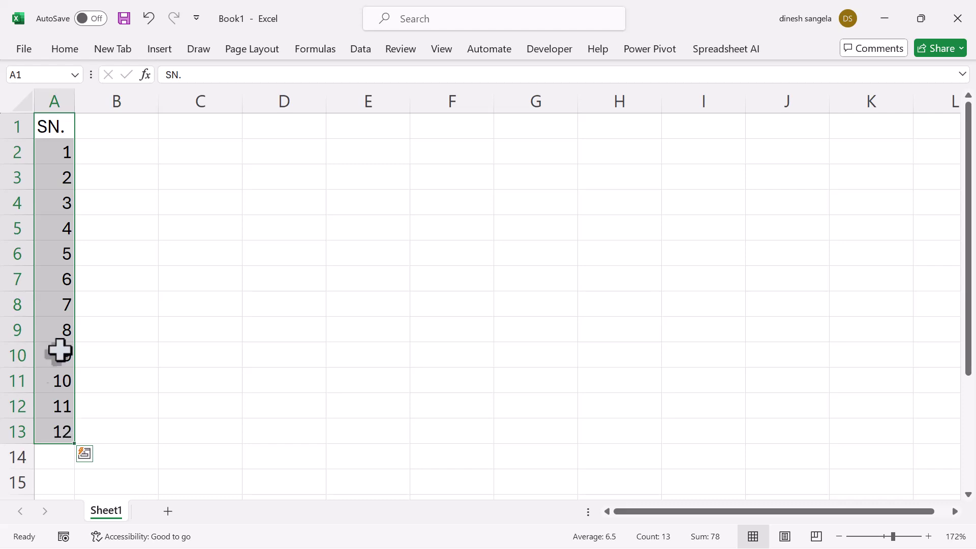
pyautogui.moveTo(59, 155); pyautogui.dragTo(70, 425)
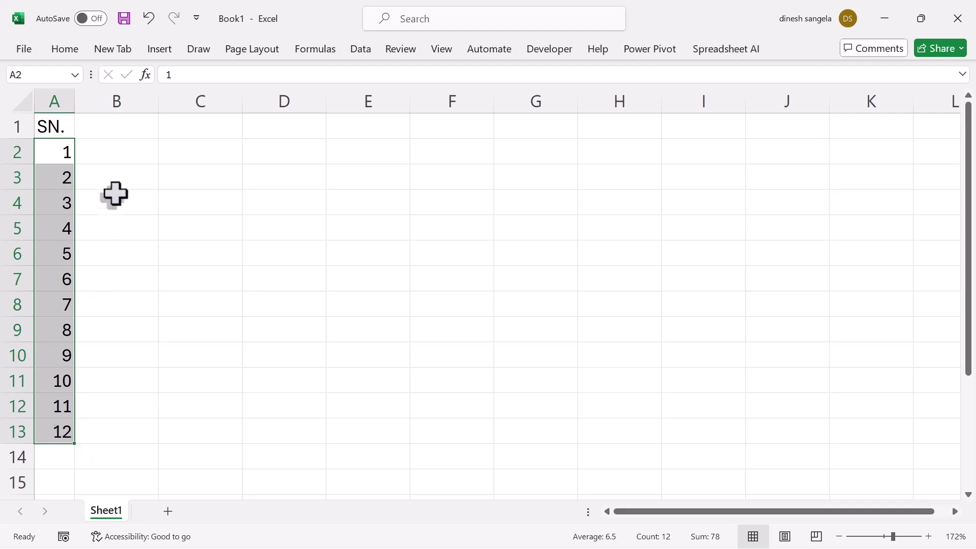
pyautogui.click(130, 127)
pyautogui.moveTo(39, 157); pyautogui.dragTo(70, 440)
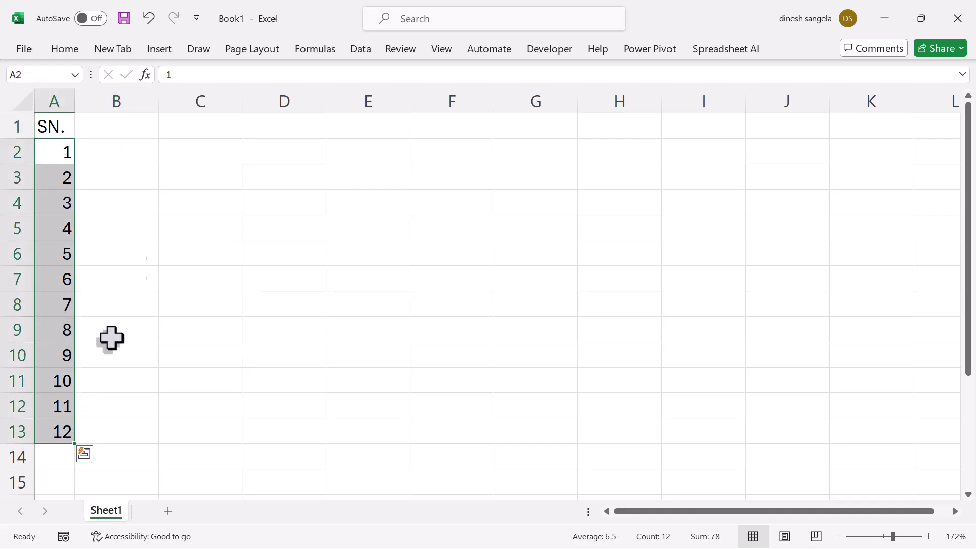
# - Enter the column header Name in cell B1
pyautogui.click(117, 101)
pyautogui.click(119, 126)
pyautogui.write('N')
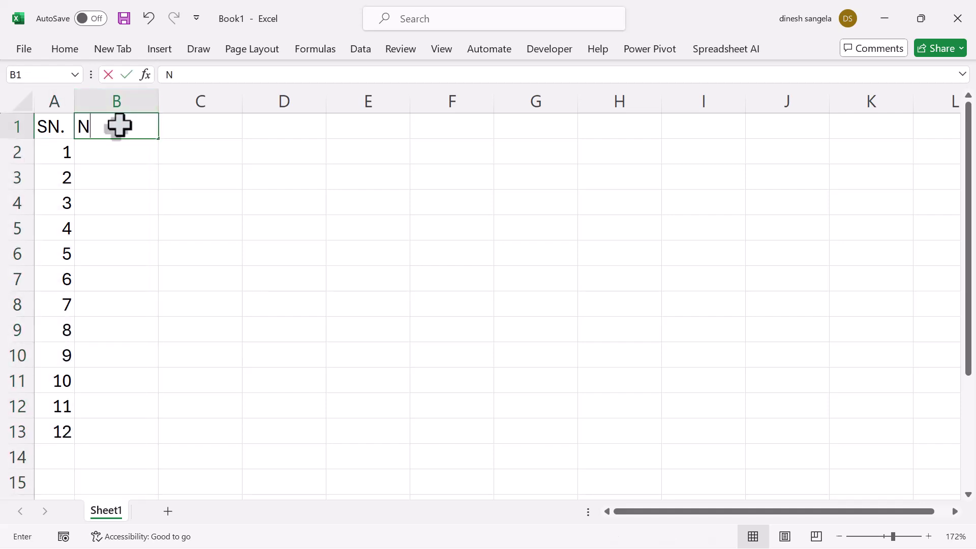
pyautogui.write('ame')
pyautogui.press('Return')
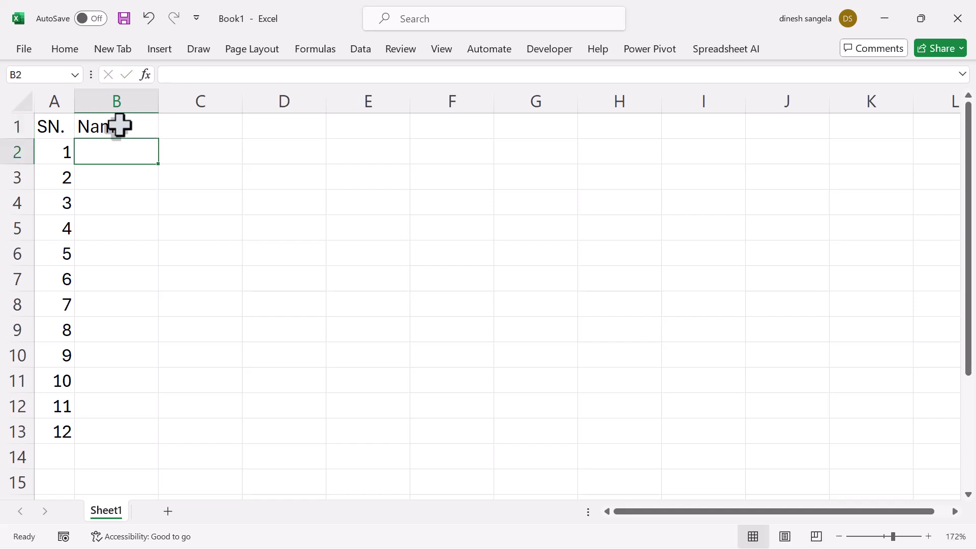
# - Fill the Name column in cells B2 to B13 with the letters a through k in order, ending with m
pyautogui.write('a')
pyautogui.press('Return')
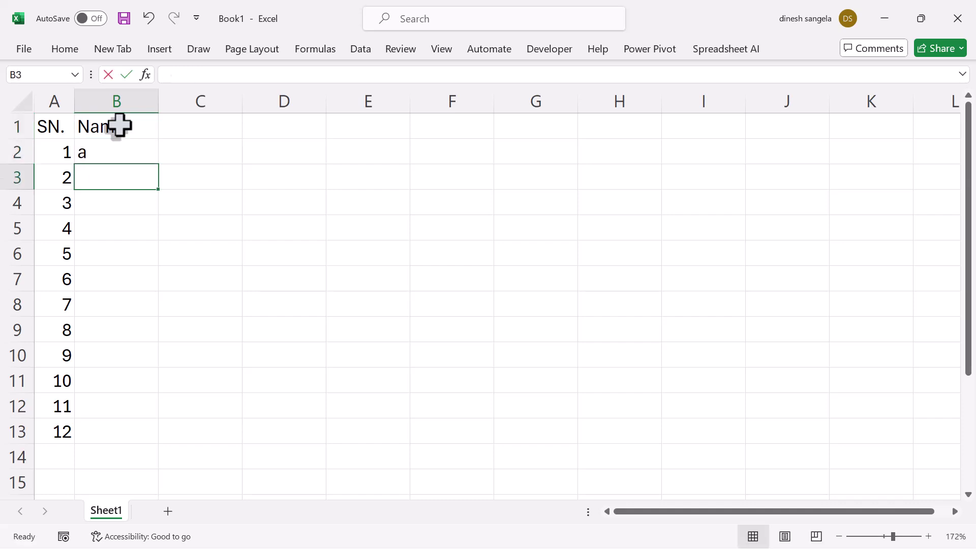
pyautogui.write('b')
pyautogui.press('Return')
pyautogui.write('c')
pyautogui.press('Return')
pyautogui.write('d')
pyautogui.press('Return')
pyautogui.write('e')
pyautogui.press('Return')
pyautogui.write('f g')
pyautogui.press('Return')
pyautogui.write('h')
pyautogui.press('Return')
pyautogui.write('i')
pyautogui.press('Return')
pyautogui.write('j')
pyautogui.press('Return')
pyautogui.write('k')
pyautogui.press('Return')
pyautogui.write('l')
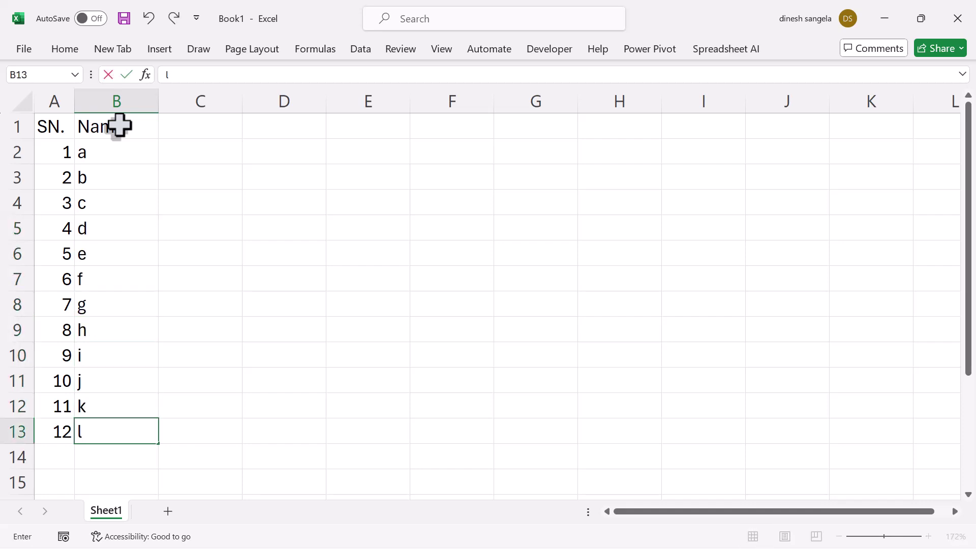
pyautogui.press('Return')
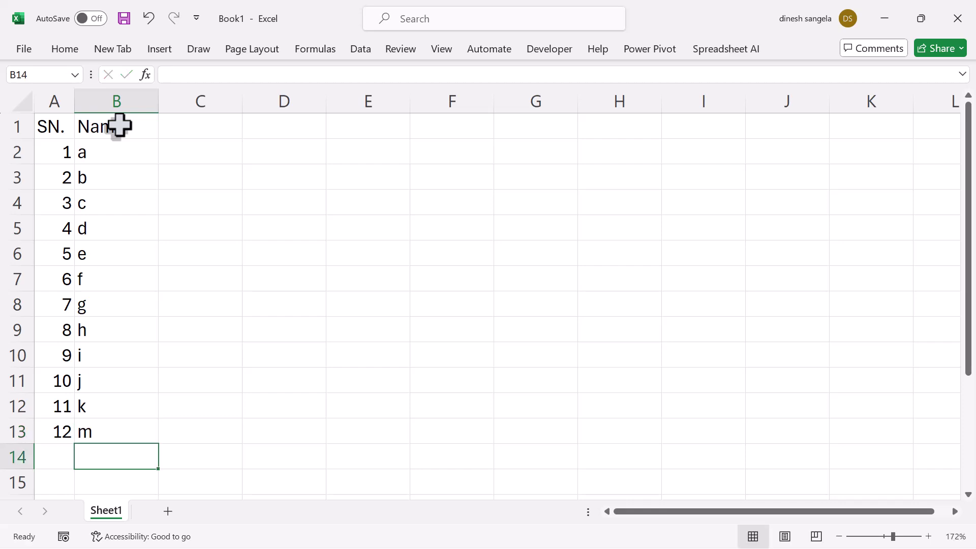
pyautogui.moveTo(116, 148); pyautogui.dragTo(117, 432)
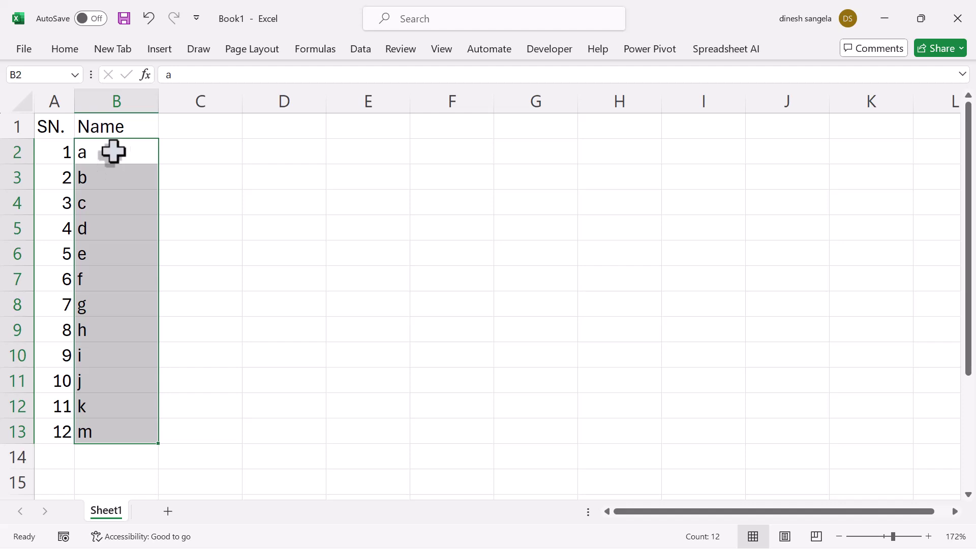
pyautogui.click(182, 128)
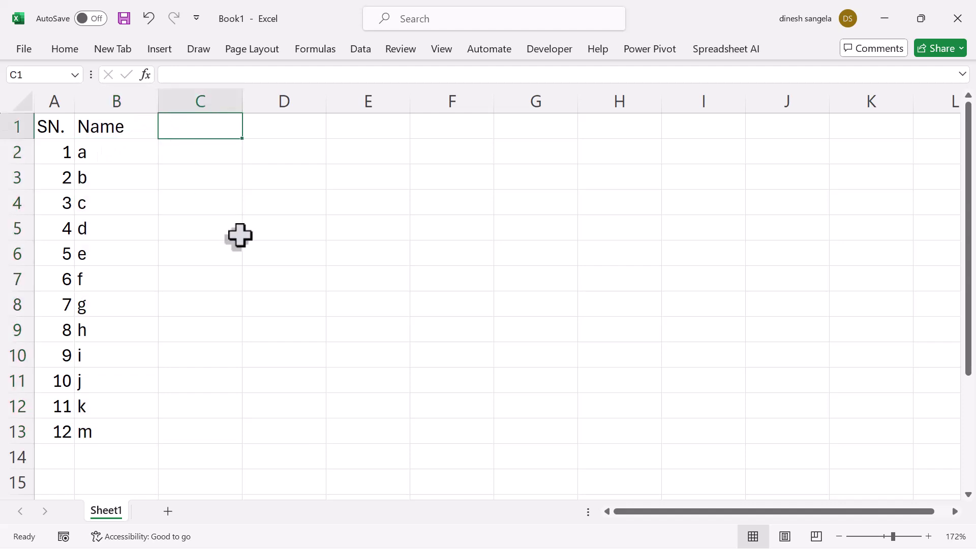
# - Enter the column header Day's in cell C1 and the value 30 in cell C2
pyautogui.write('Da')
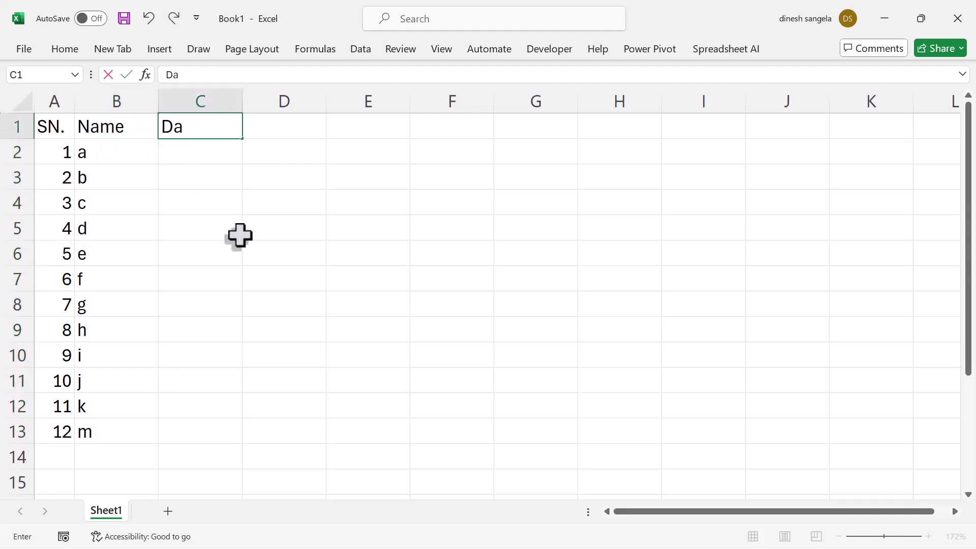
pyautogui.write("y's")
pyautogui.press('Return')
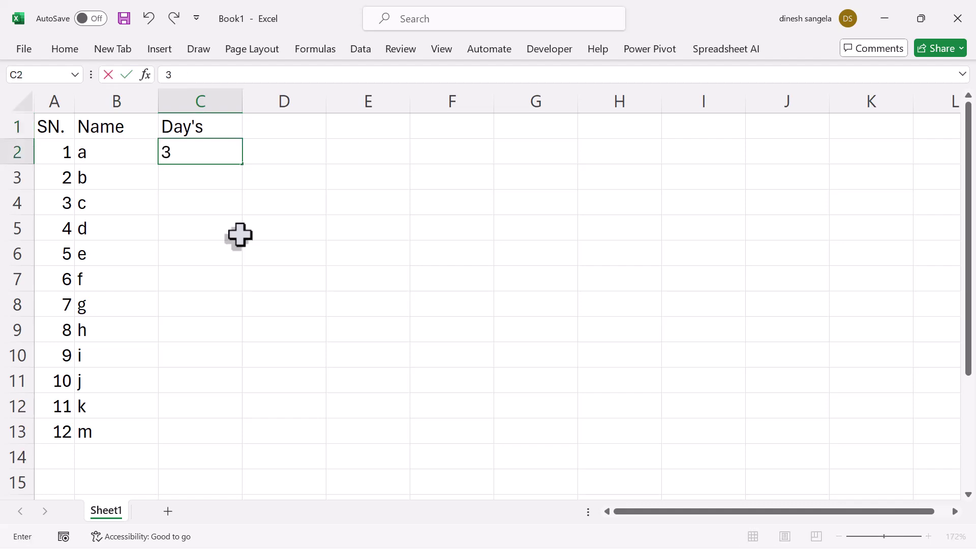
pyautogui.click(239, 235)
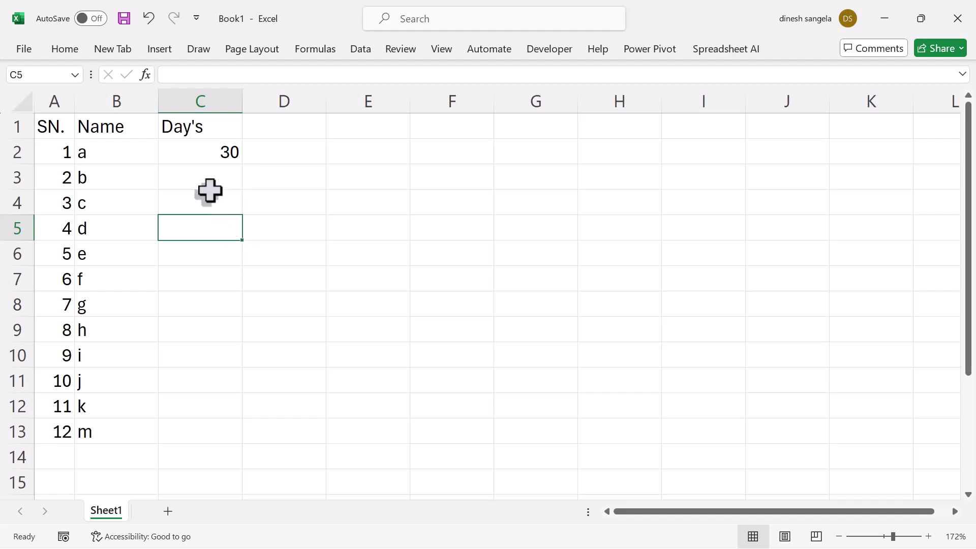
# - Enter 30 in cells C3 and C4, and clear both entries
pyautogui.click(202, 181)
pyautogui.press('Down')
pyautogui.click(202, 178)
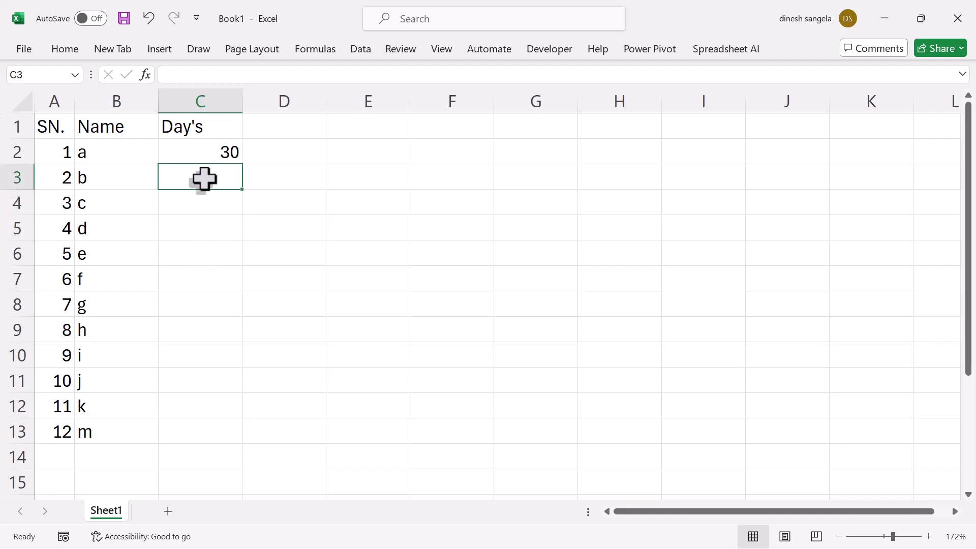
pyautogui.write('30')
pyautogui.click(214, 203)
pyautogui.write('30')
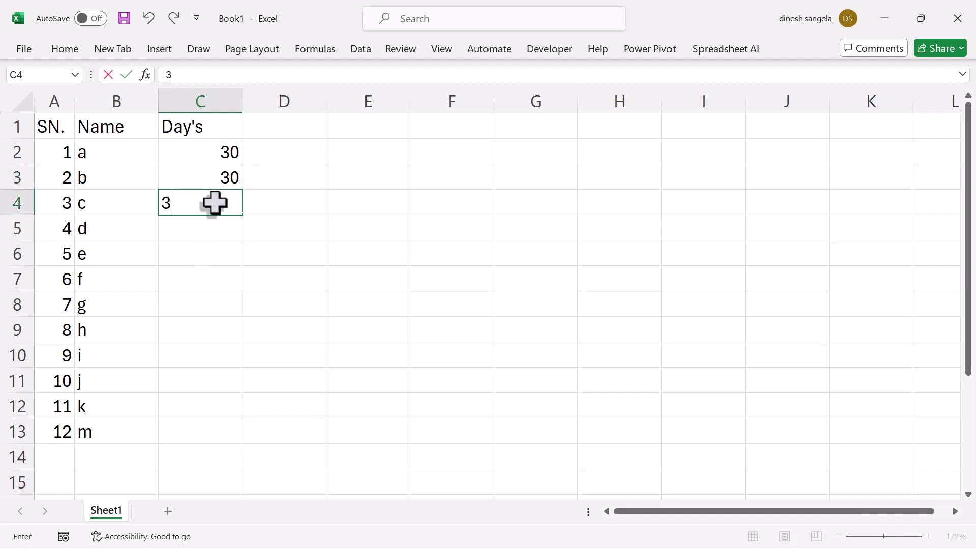
pyautogui.click(220, 256)
pyautogui.moveTo(220, 152); pyautogui.dragTo(230, 252)
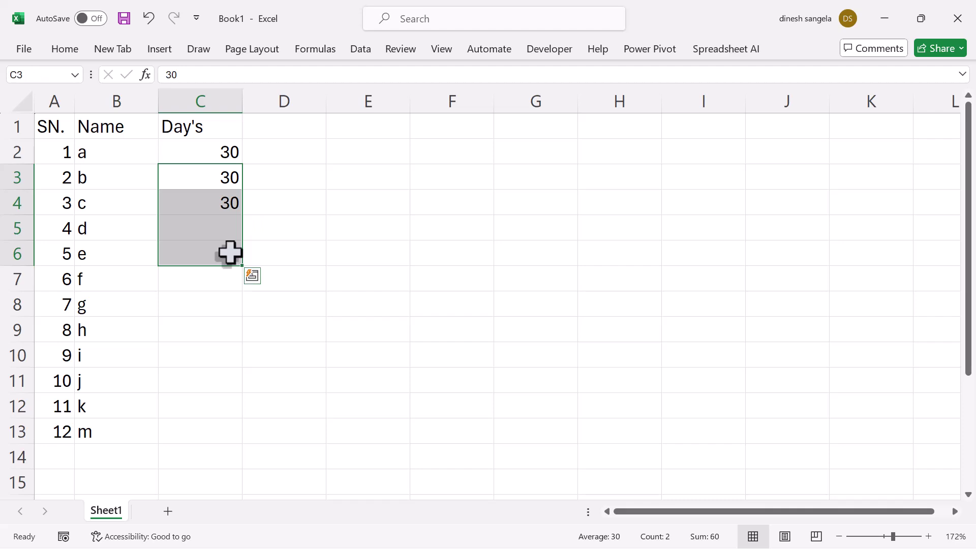
pyautogui.press('Delete')
# - Fill the 30 from cell C2 down to C13, and undo the fill
pyautogui.click(205, 153)
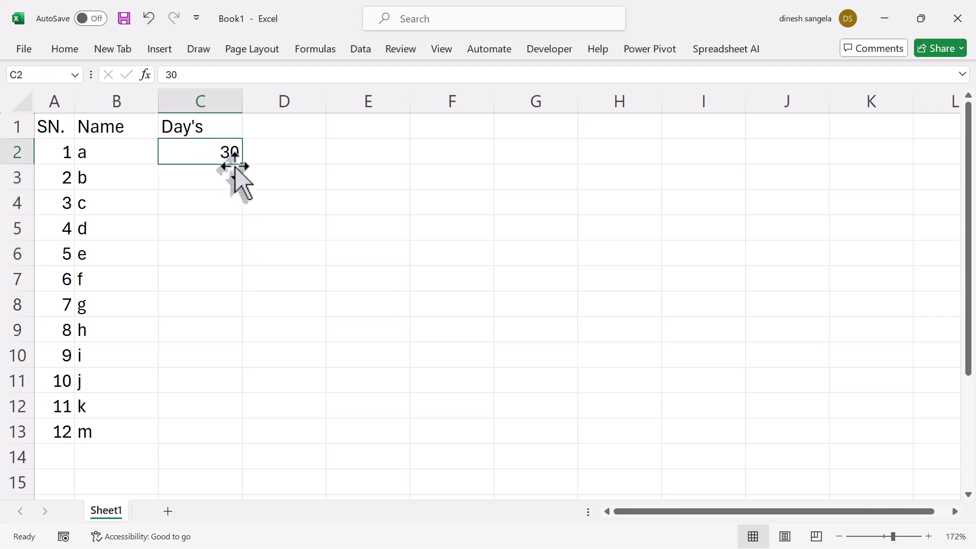
pyautogui.moveTo(242, 165); pyautogui.dragTo(250, 427)
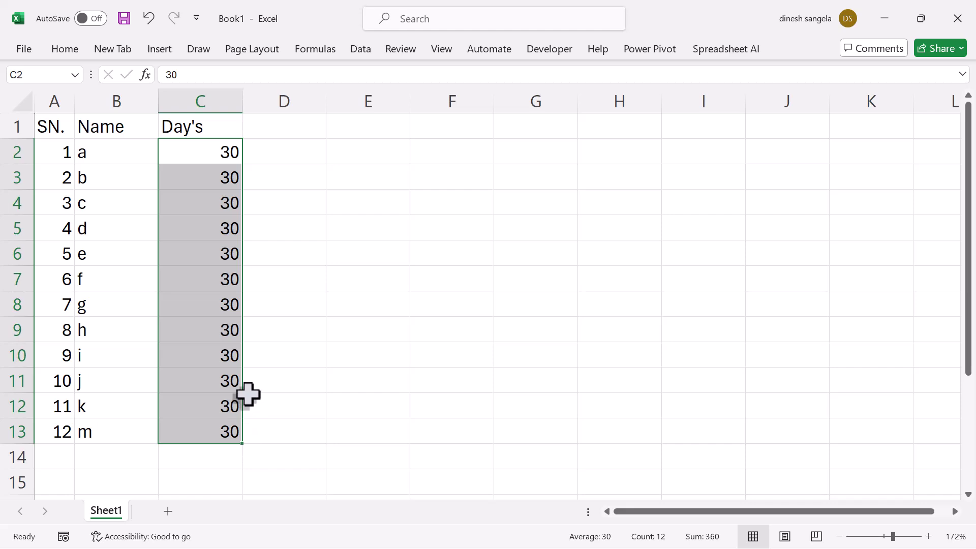
pyautogui.hotkey('ctrl', 'z')
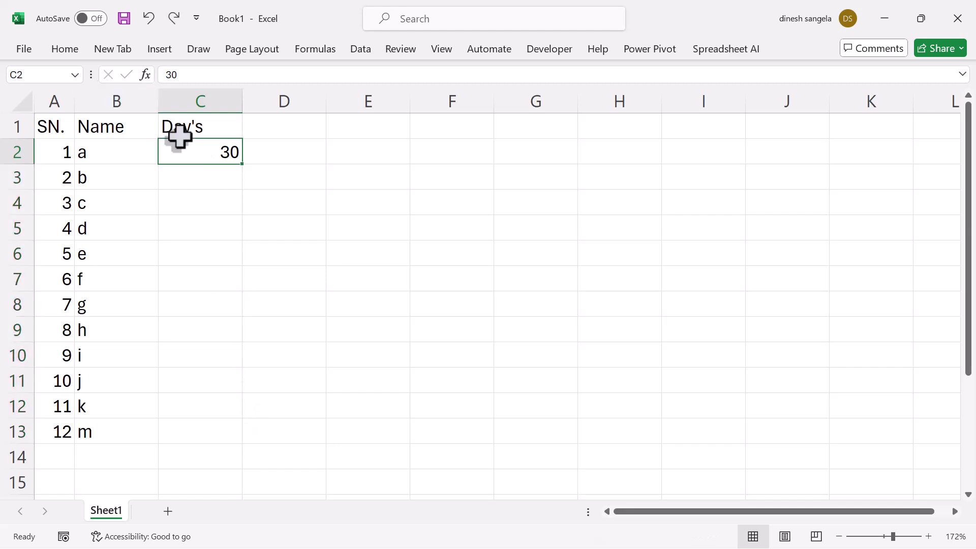
# - Copy cell C2 into cells C3 to C13 with a regular paste, and clear the pasted values
pyautogui.rightClick(192, 152)
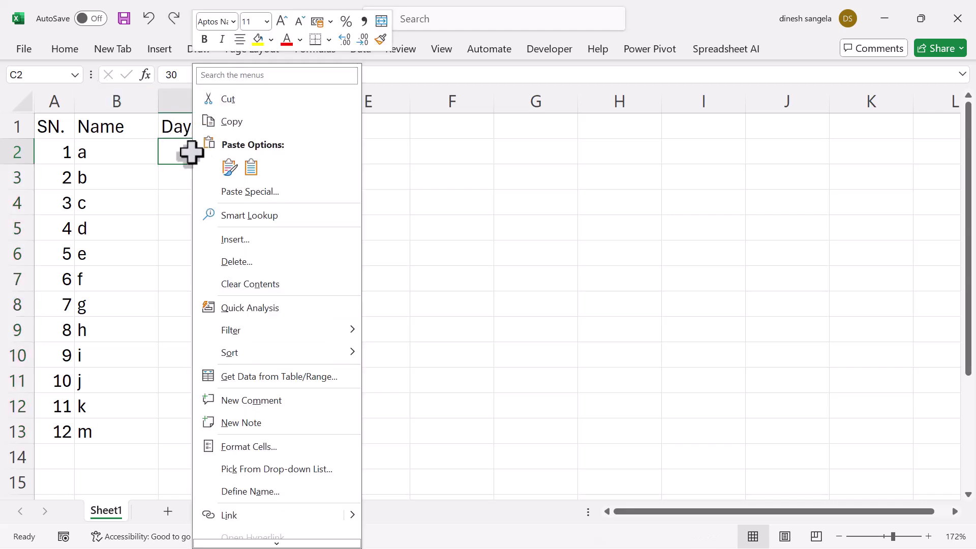
pyautogui.click(235, 127)
pyautogui.moveTo(212, 174); pyautogui.dragTo(213, 424)
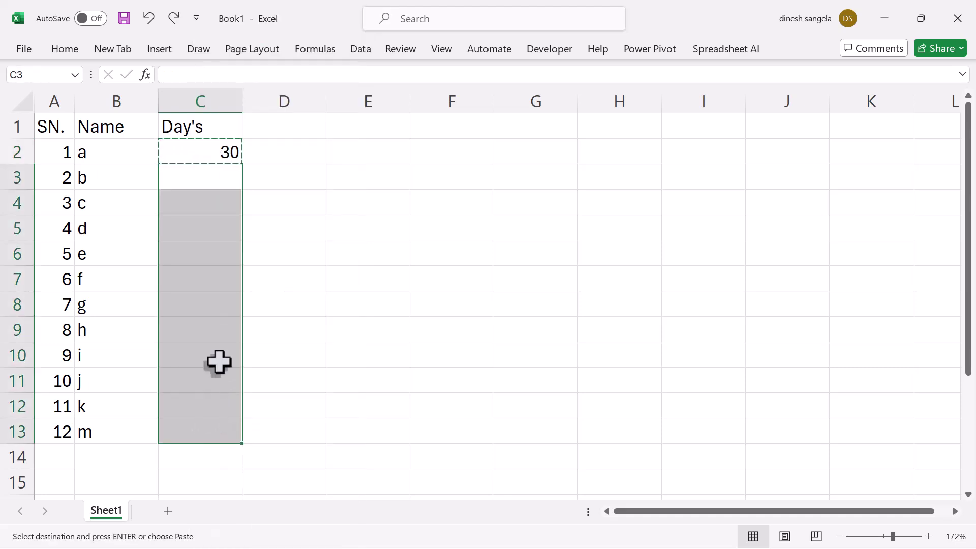
pyautogui.rightClick(200, 224)
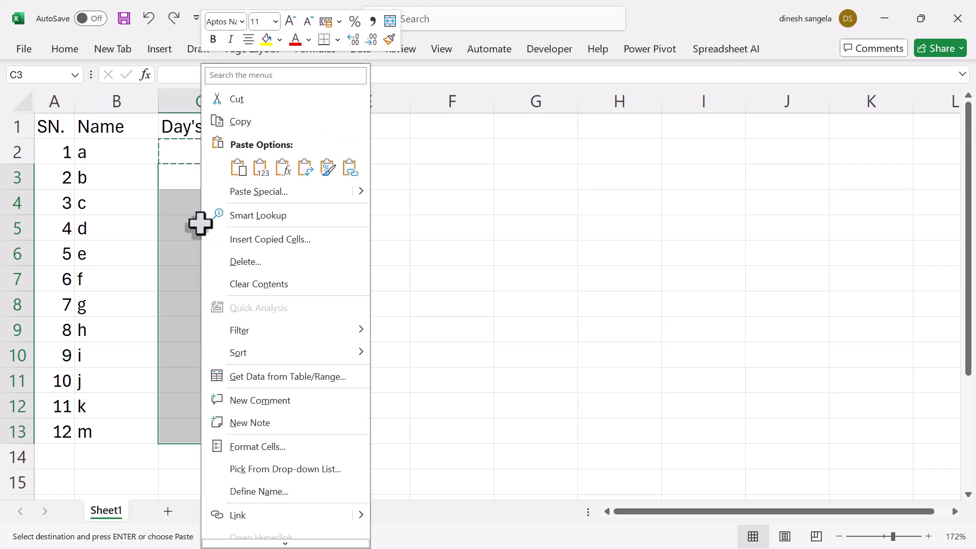
pyautogui.click(235, 168)
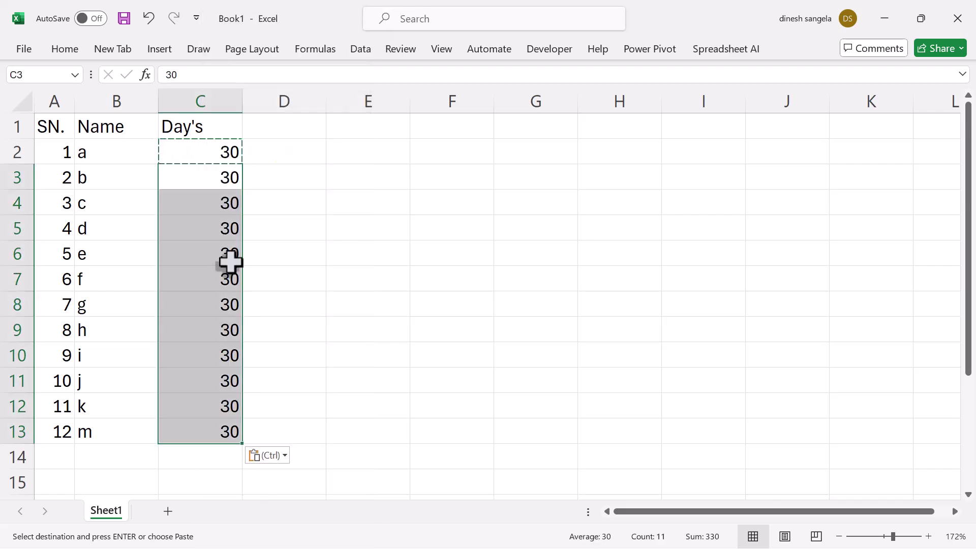
pyautogui.click(200, 202)
pyautogui.moveTo(202, 176); pyautogui.dragTo(219, 431)
pyautogui.press('Delete')
pyautogui.press('Delete')
# - Fill the Day's column with 30 from cell C2 down to C13
pyautogui.moveTo(227, 163); pyautogui.dragTo(209, 427)
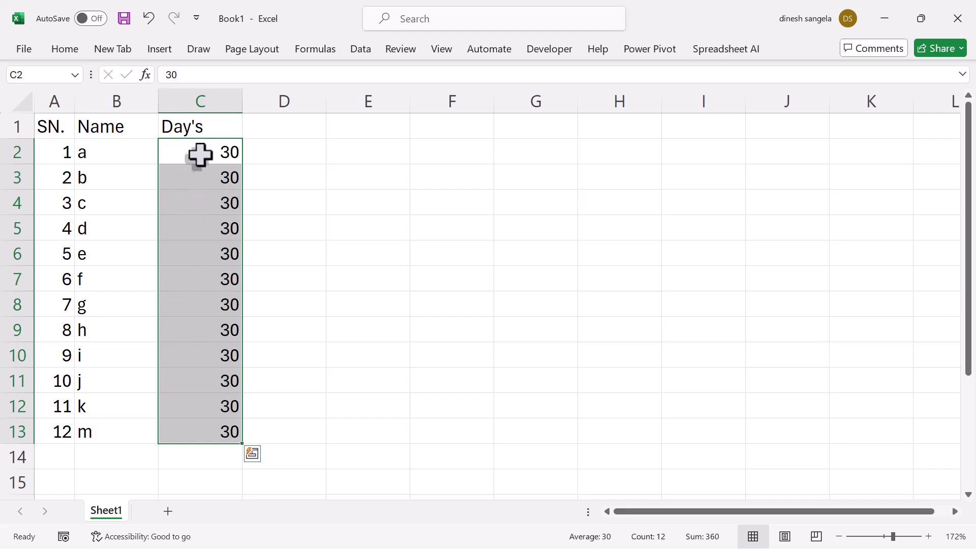
pyautogui.moveTo(200, 154); pyautogui.dragTo(222, 427)
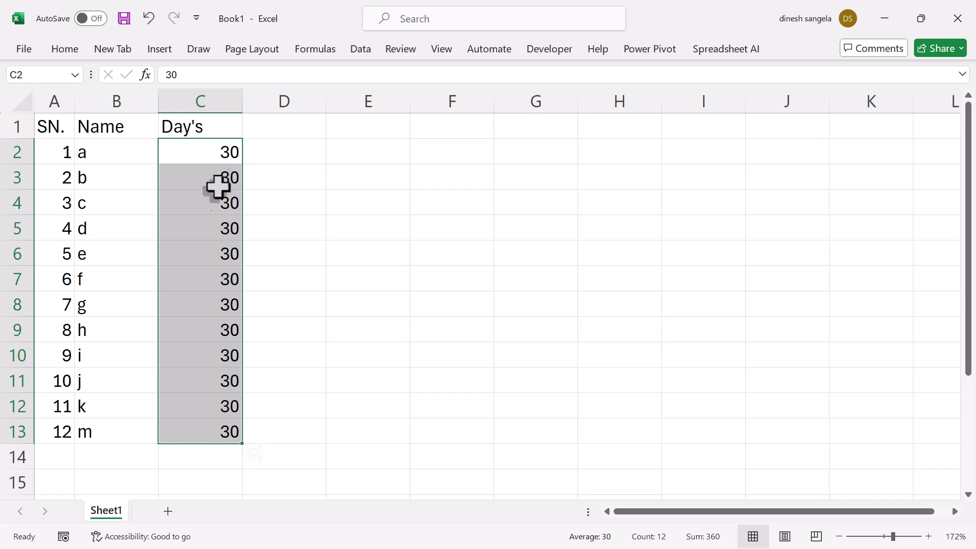
# - Narrow columns B and C to fit the Name and Day's headers
pyautogui.click(132, 128)
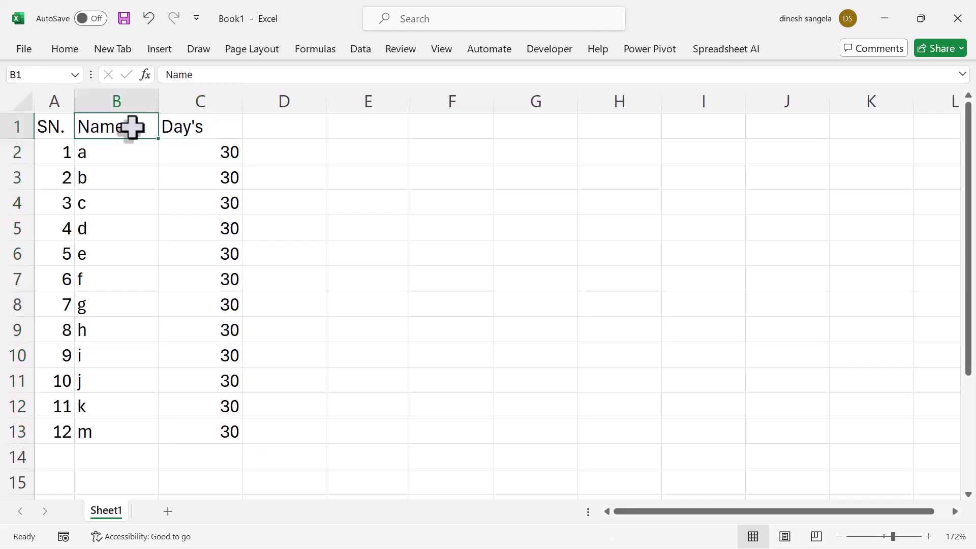
pyautogui.moveTo(132, 126); pyautogui.dragTo(138, 427)
pyautogui.moveTo(154, 107); pyautogui.dragTo(133, 108)
pyautogui.moveTo(218, 108); pyautogui.dragTo(183, 103)
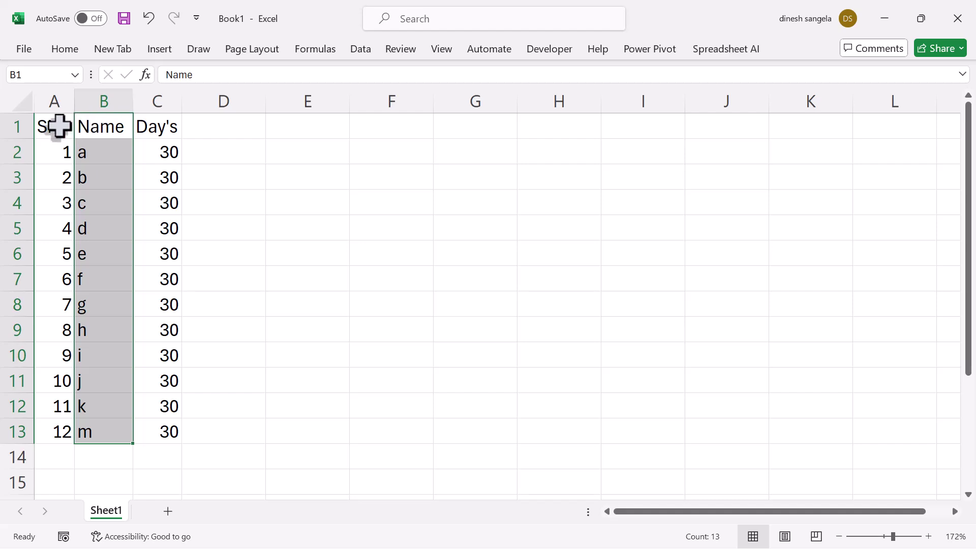
# - Enter the column header Per Day Salary in cell D1 and widen column D to fit it
pyautogui.click(197, 129)
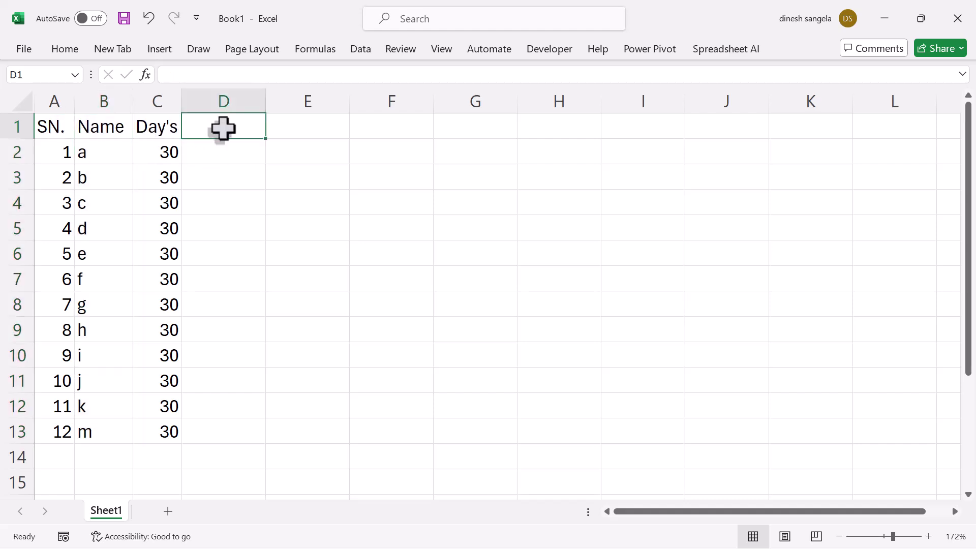
pyautogui.write('Per Day Salary')
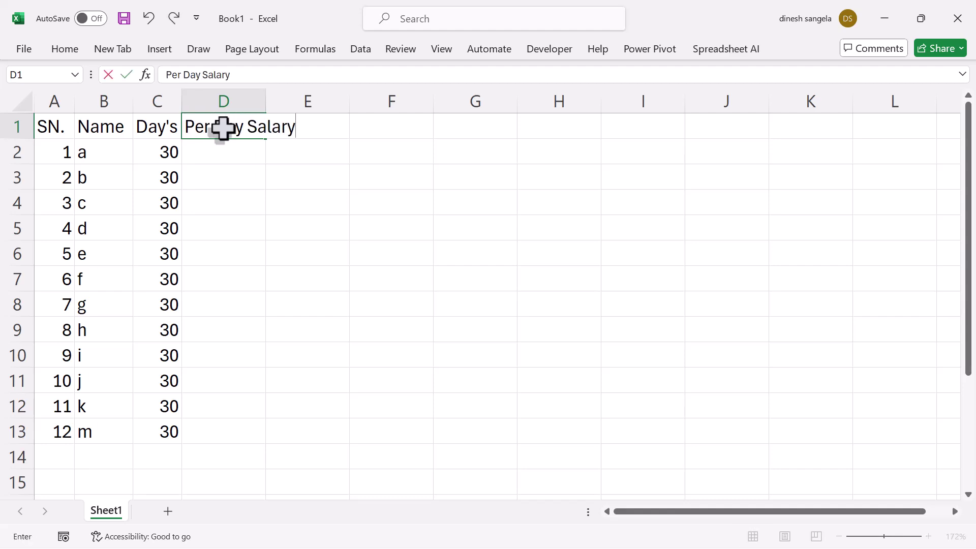
pyautogui.press('Return')
pyautogui.moveTo(222, 129); pyautogui.dragTo(321, 129)
pyautogui.click(222, 159)
pyautogui.click(258, 122)
pyautogui.moveTo(265, 100); pyautogui.dragTo(316, 96)
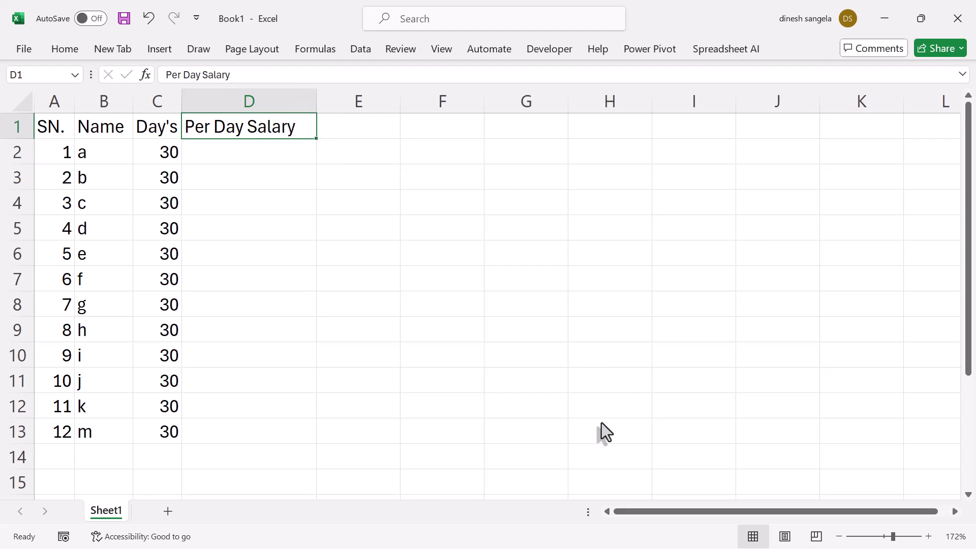
# - Enter the salaries 567, 809, 456, 678, 345, 678, 789, 456, 678, 234, 678 and 345 in cells D2 to D13
pyautogui.click(602, 434)
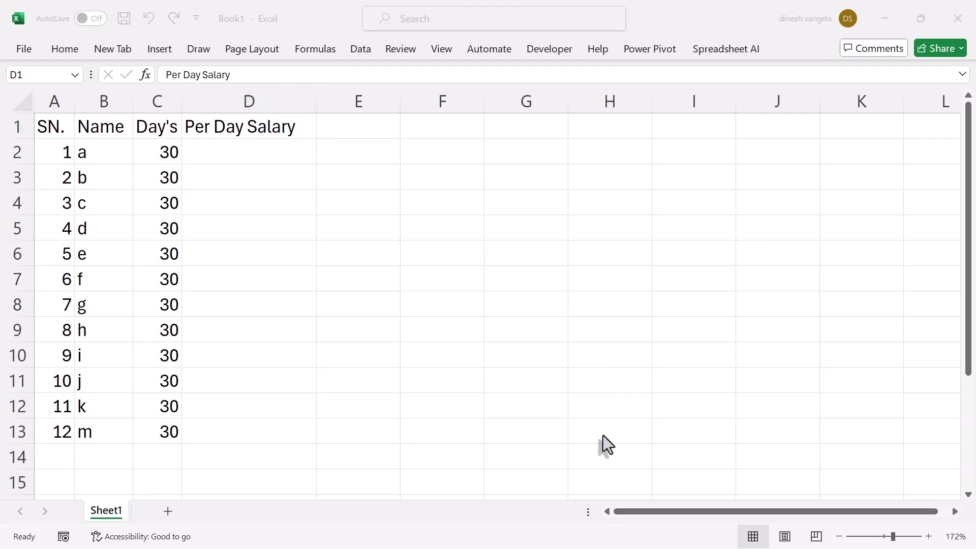
pyautogui.click(225, 157)
pyautogui.click(205, 154)
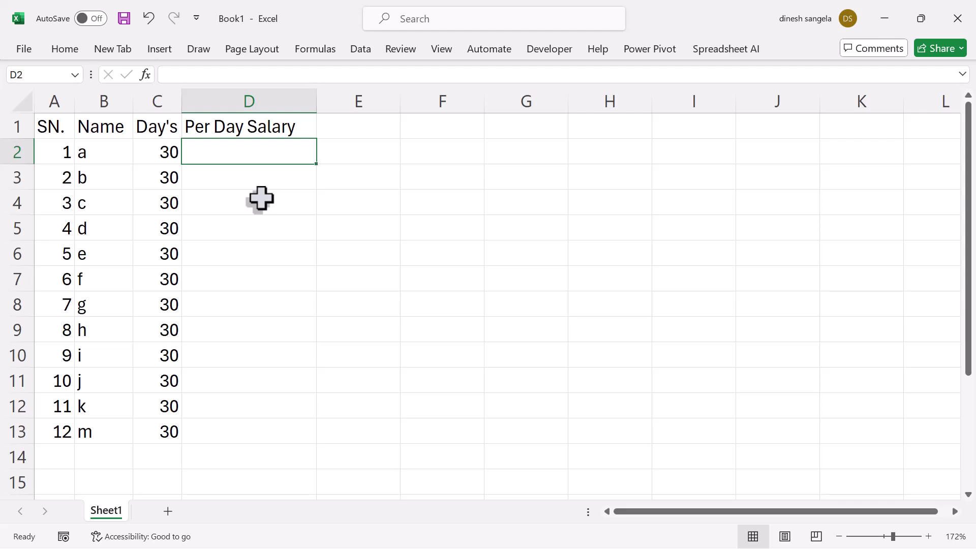
pyautogui.write('567')
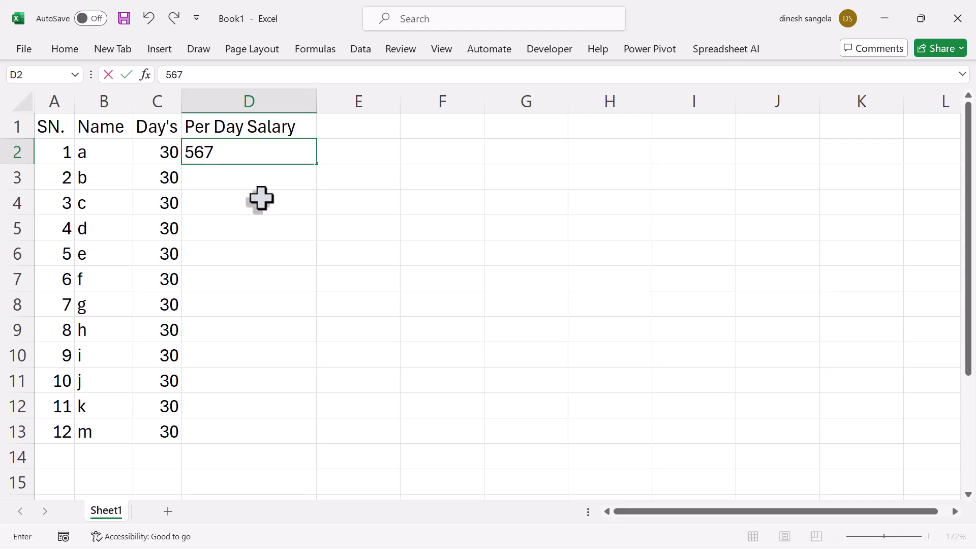
pyautogui.press('Return')
pyautogui.press('Return')
pyautogui.write('456')
pyautogui.press('Return')
pyautogui.write('678')
pyautogui.press('Return')
pyautogui.write('345')
pyautogui.press('Return')
pyautogui.write('678')
pyautogui.press('Return')
pyautogui.write('789')
pyautogui.press('Return')
pyautogui.write('456')
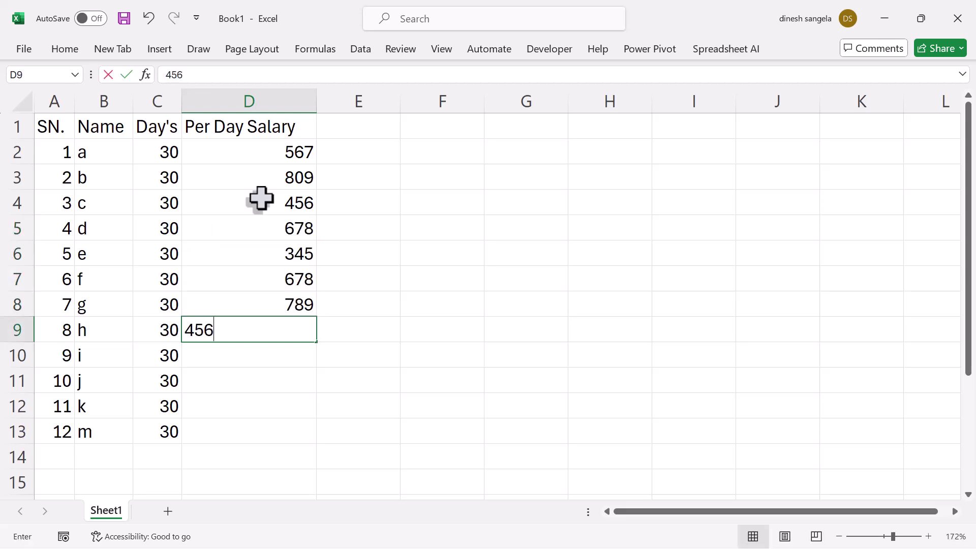
pyautogui.press('Return')
pyautogui.write('678')
pyautogui.press('Return')
pyautogui.write('234')
pyautogui.press('Return')
pyautogui.write('678')
pyautogui.press('Return')
pyautogui.write('345')
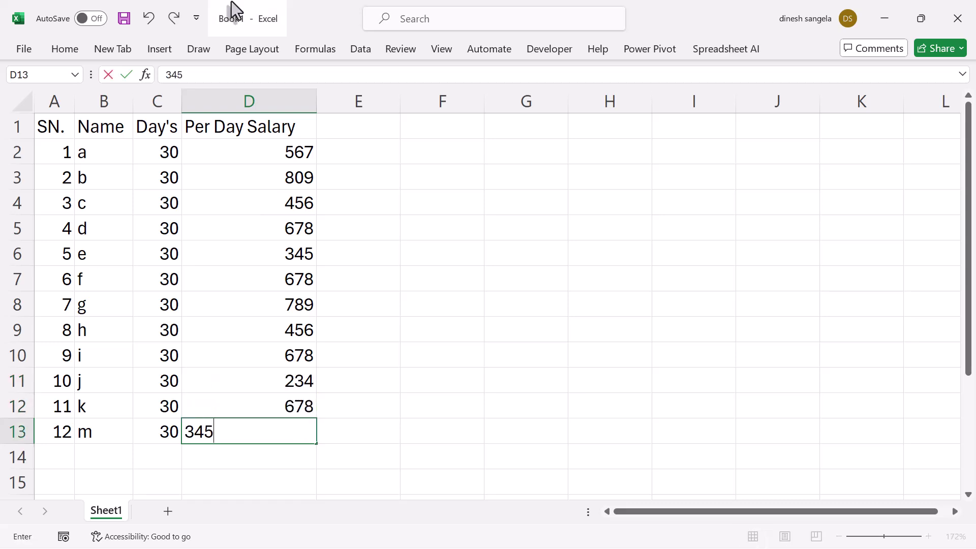
pyautogui.click(268, 152)
pyautogui.moveTo(257, 152); pyautogui.dragTo(235, 428)
pyautogui.moveTo(46, 131); pyautogui.dragTo(47, 349)
pyautogui.moveTo(102, 122); pyautogui.dragTo(93, 285)
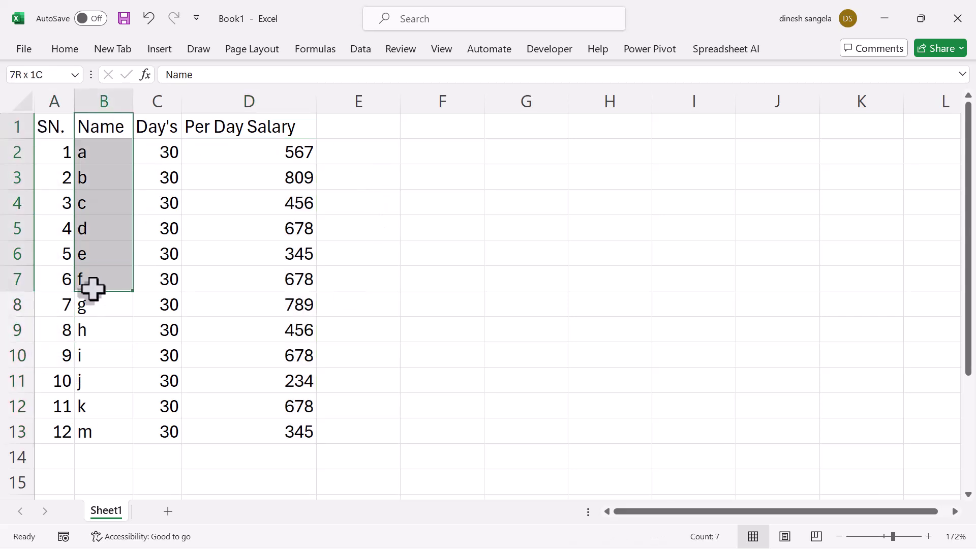
pyautogui.moveTo(146, 126); pyautogui.dragTo(162, 355)
pyautogui.moveTo(266, 127); pyautogui.dragTo(254, 430)
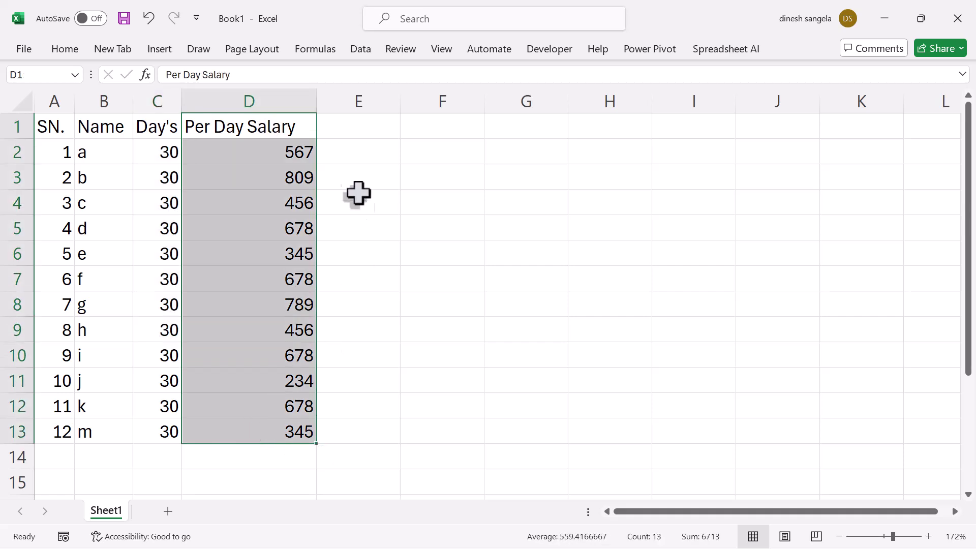
# - Enter the column header Holiday in cell E1
pyautogui.click(342, 132)
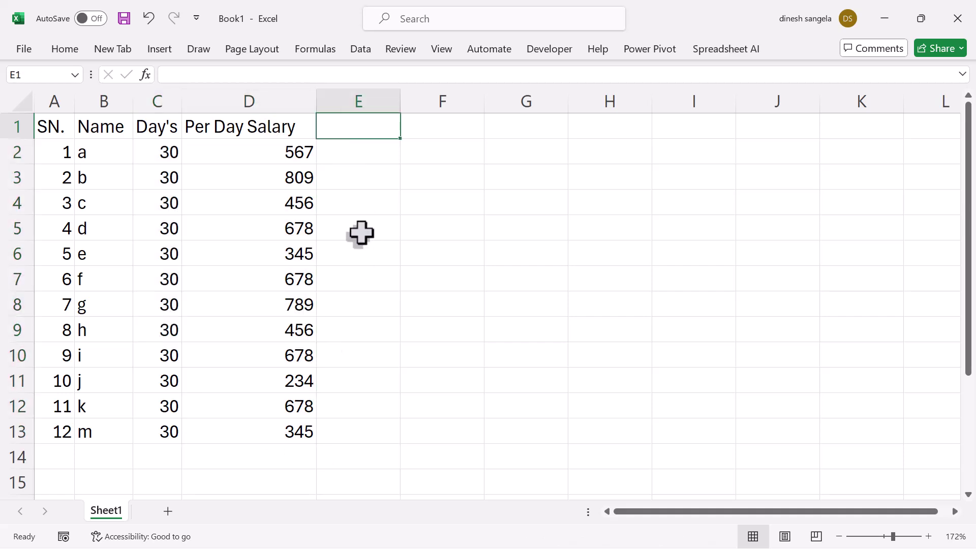
pyautogui.write('Holiday')
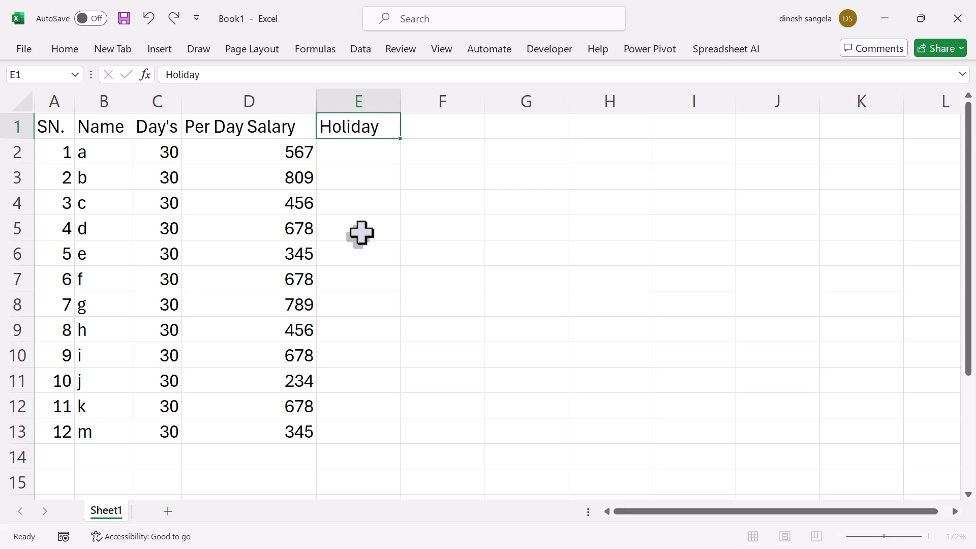
pyautogui.press('Return')
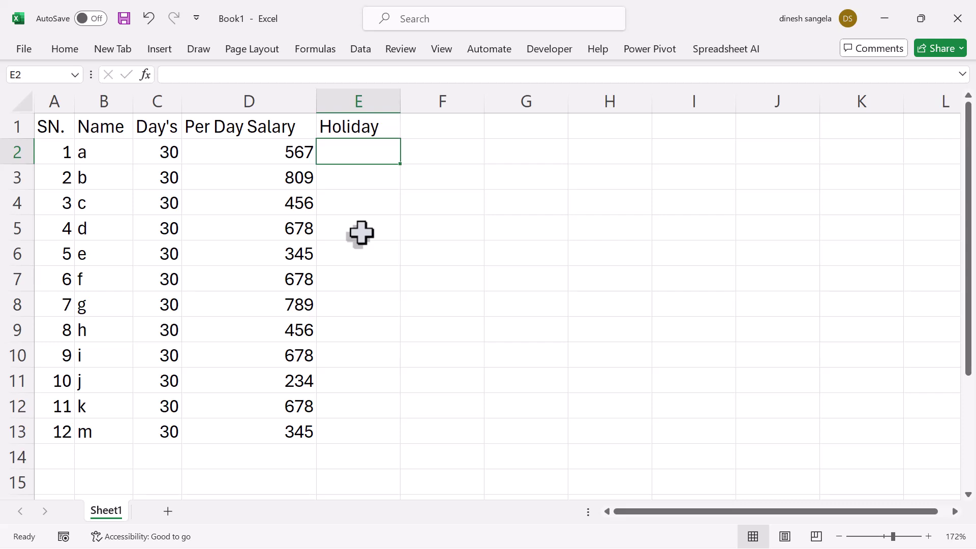
# - Fill the Holiday column in cells E2 to E13 with 4, 5, 6, 7, 3, 5, 7, 8, 3, 5, 3 and 6
pyautogui.write('4 5 6 7 3 5')
pyautogui.press('Return')
pyautogui.write('7')
pyautogui.press('Return')
pyautogui.write('8')
pyautogui.press('Return')
pyautogui.write('3')
pyautogui.press('Return')
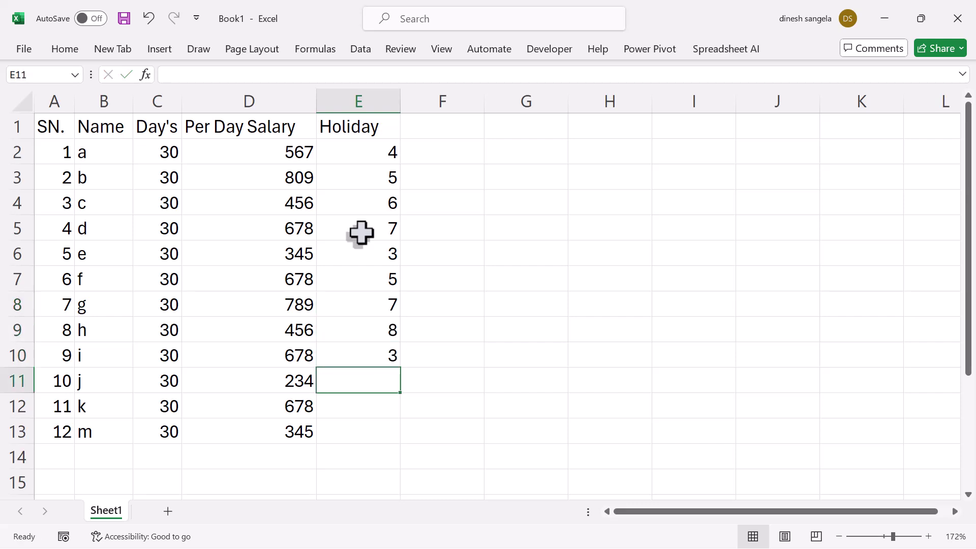
pyautogui.click(361, 233)
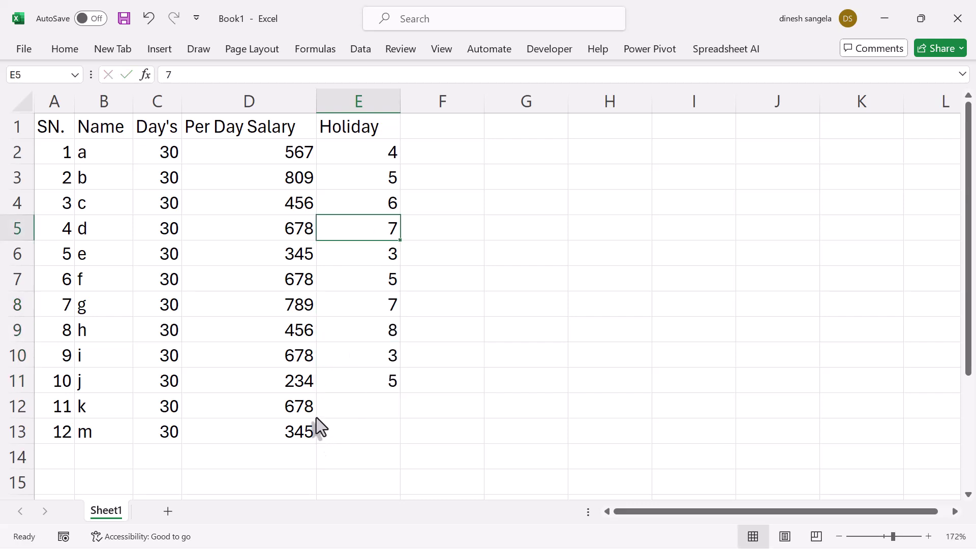
pyautogui.click(425, 468)
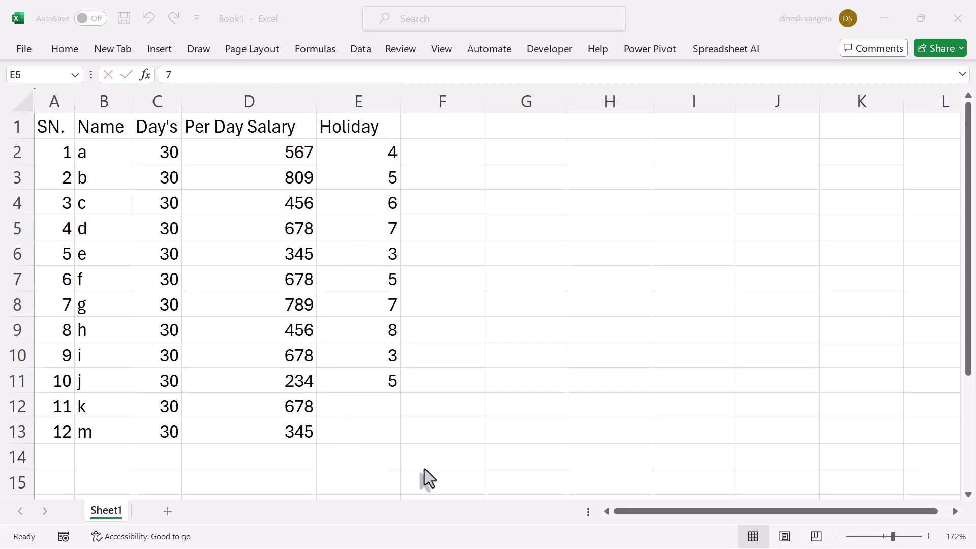
pyautogui.click(365, 410)
pyautogui.write('3')
pyautogui.press('Return')
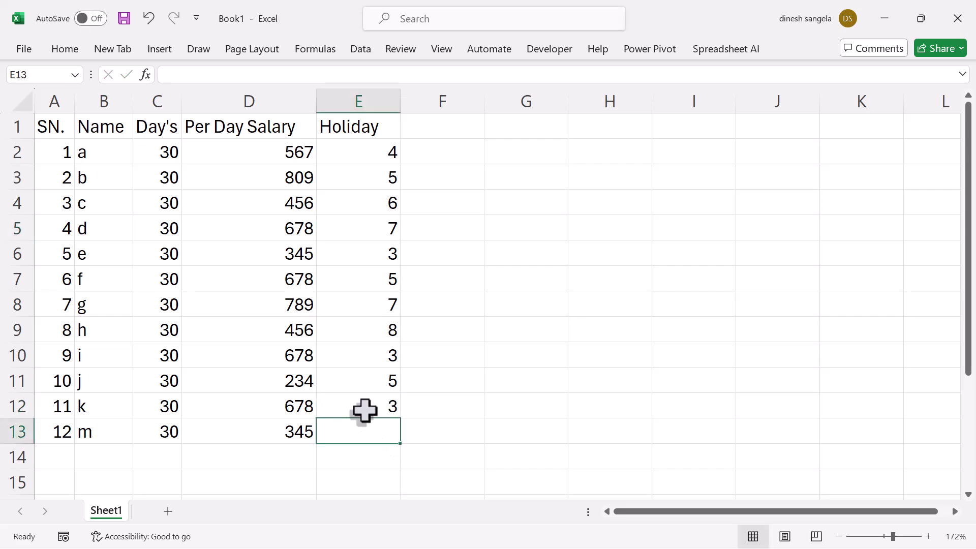
pyautogui.write('6')
pyautogui.moveTo(385, 159); pyautogui.dragTo(374, 433)
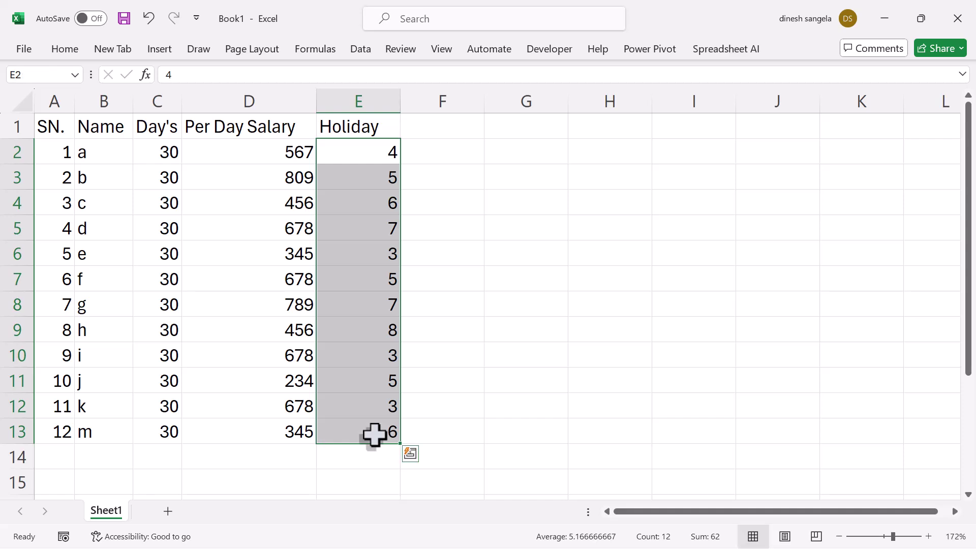
# - Enter the column header Work Day? in cell F1 and widen column F to fit it
pyautogui.click(437, 133)
pyautogui.write('Work')
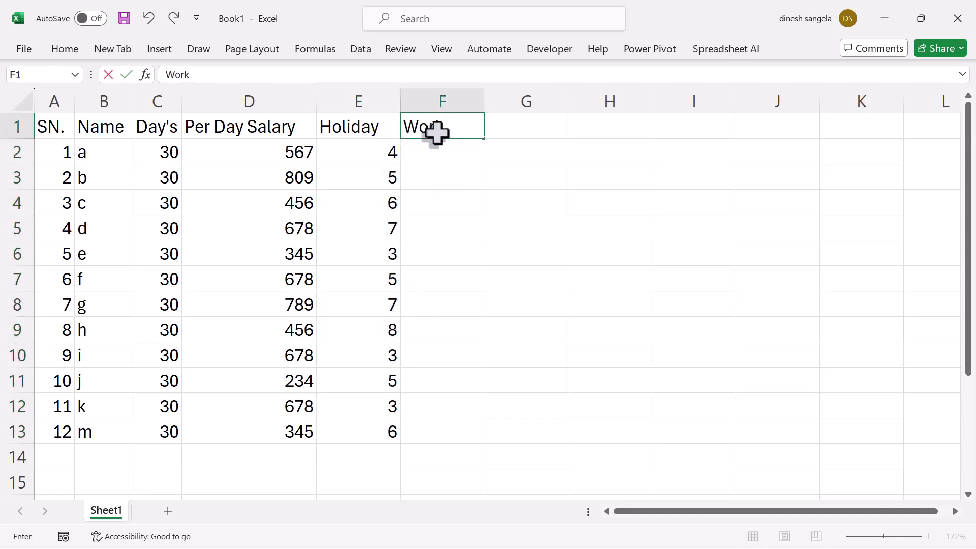
pyautogui.press('Return')
pyautogui.moveTo(484, 107); pyautogui.dragTo(492, 108)
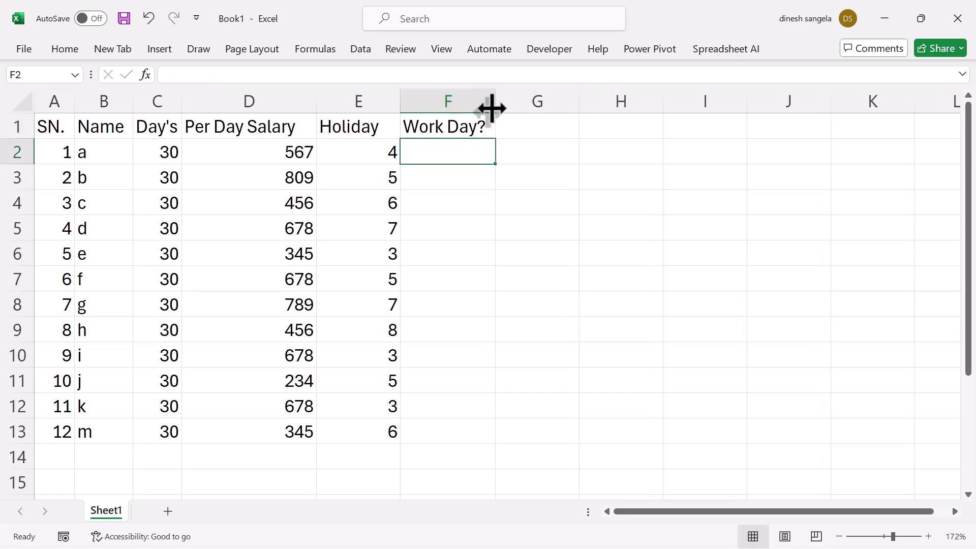
# - Enter 26 in cell F2 as the first row's work days and copy it down through F6
pyautogui.click(147, 154)
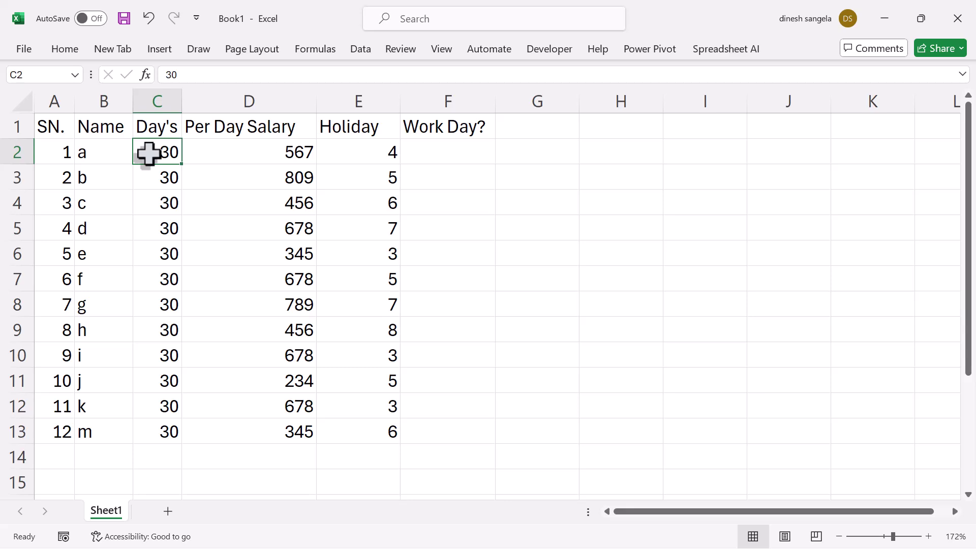
pyautogui.click(359, 154)
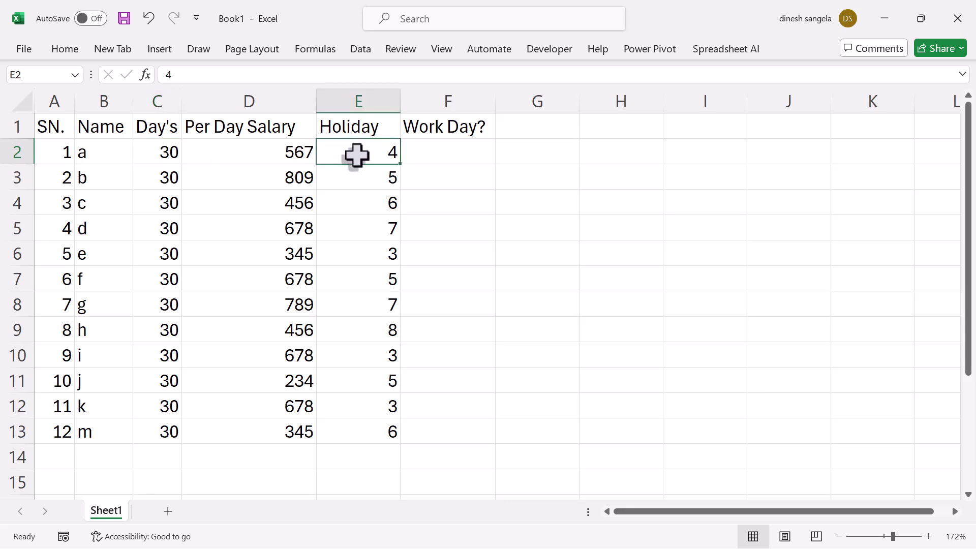
pyautogui.click(170, 153)
pyautogui.click(380, 155)
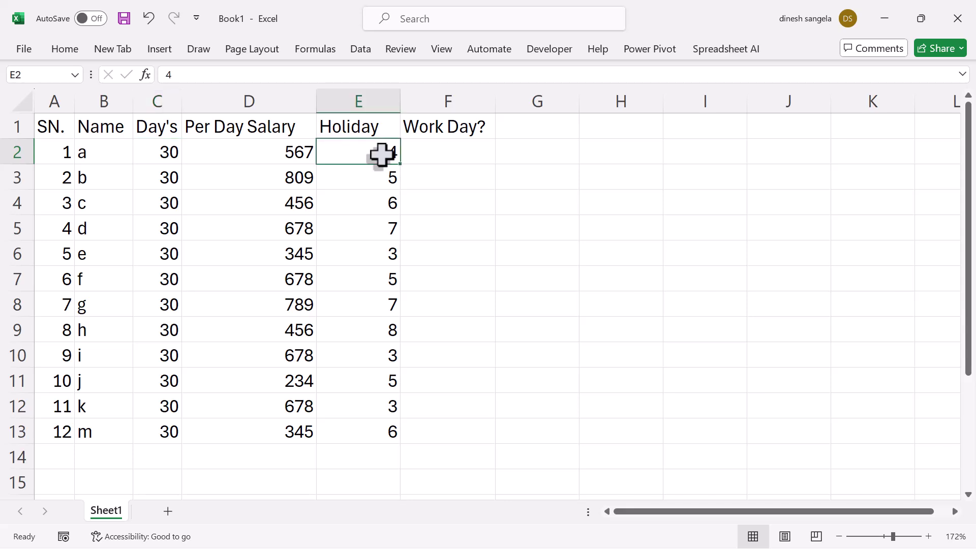
pyautogui.click(436, 151)
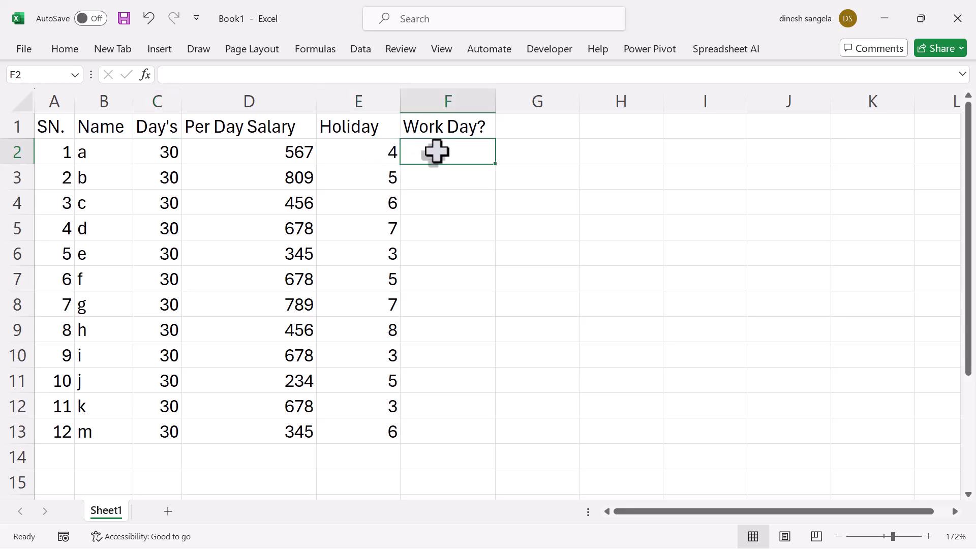
pyautogui.write('26')
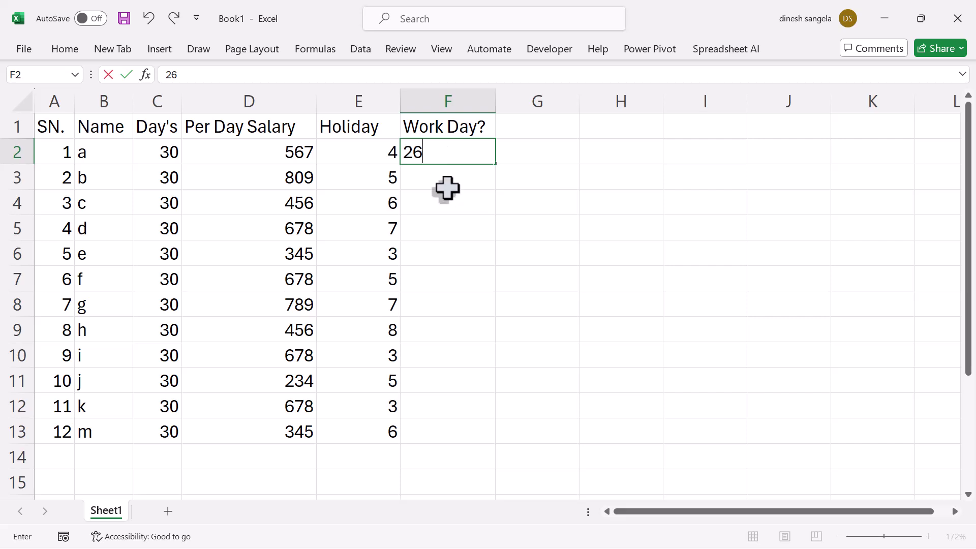
pyautogui.press('Return')
pyautogui.click(457, 157)
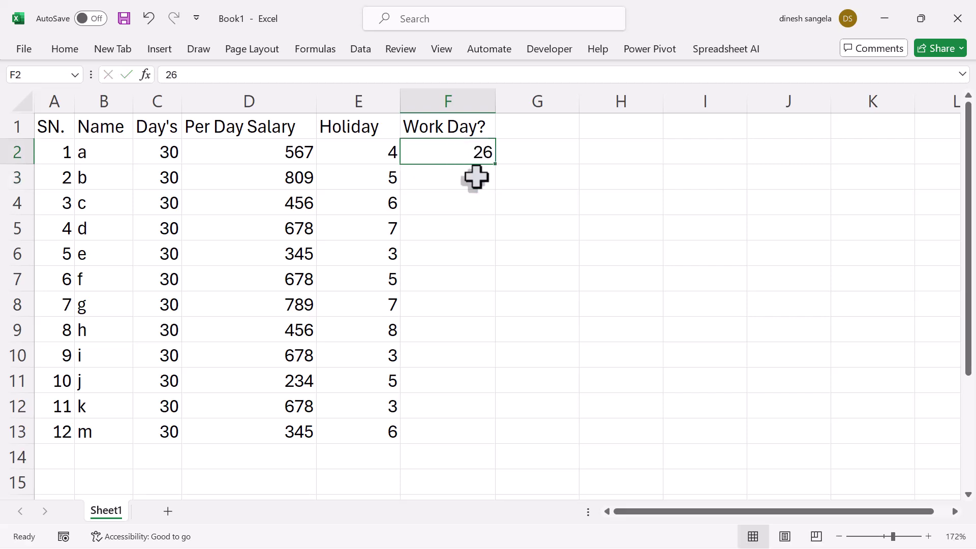
pyautogui.moveTo(496, 164); pyautogui.dragTo(483, 260)
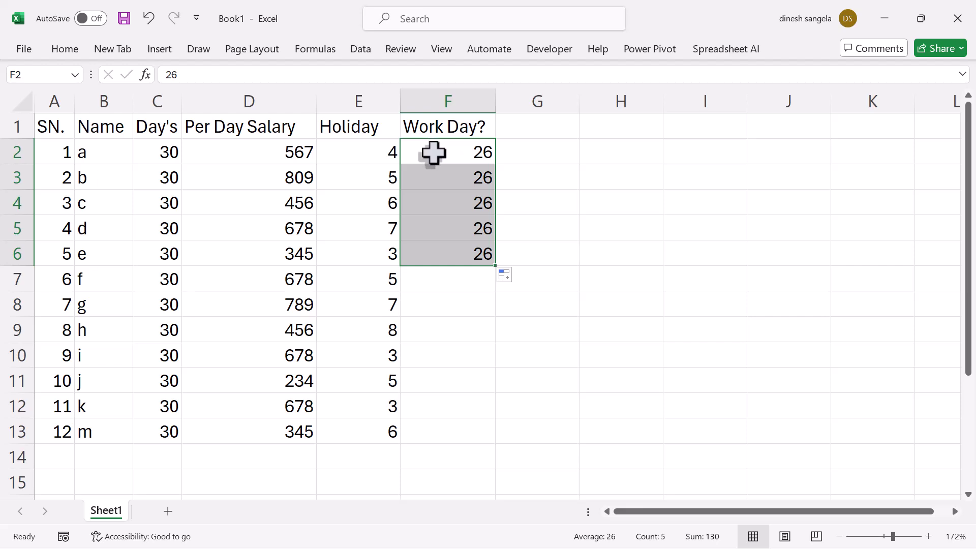
pyautogui.moveTo(433, 153); pyautogui.dragTo(435, 276)
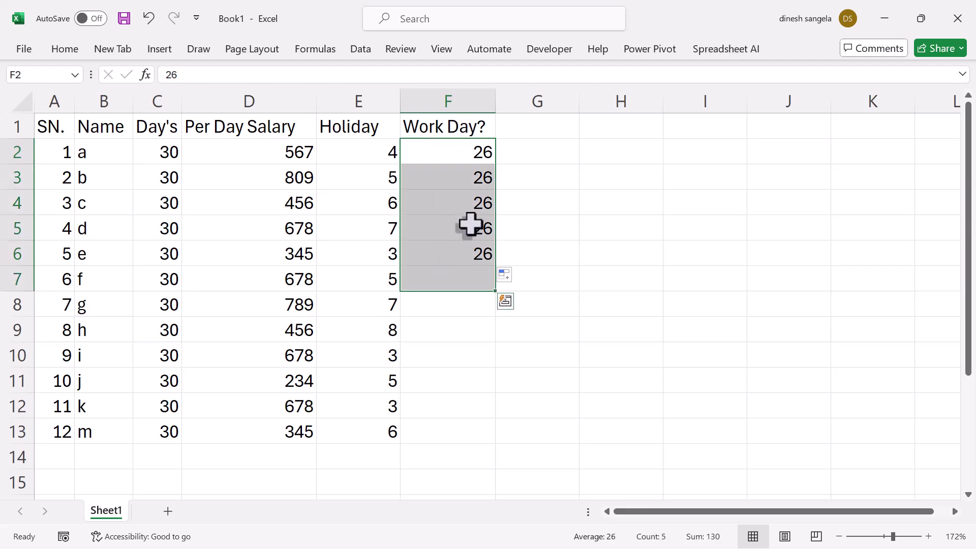
# - Clear the hand-entered work day values from cells F2 to F6
pyautogui.click(169, 178)
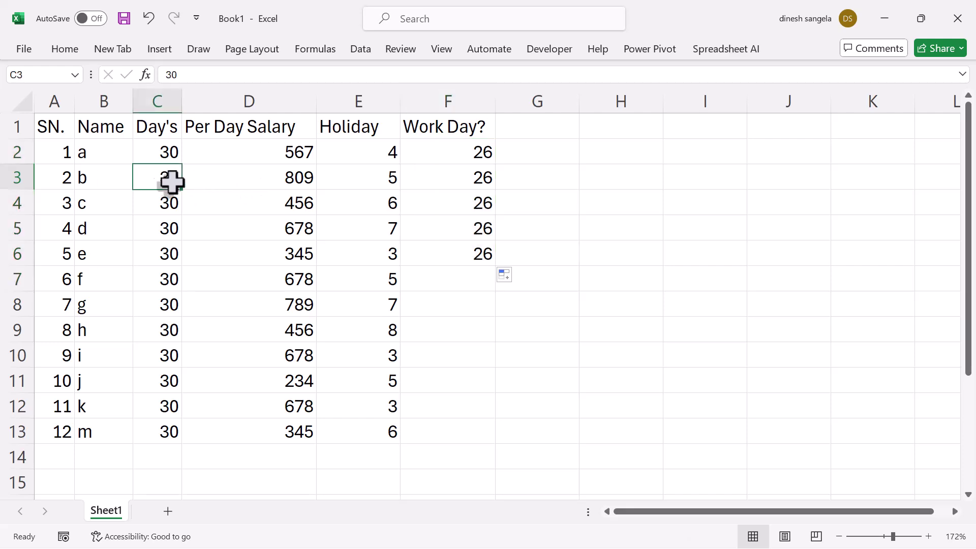
pyautogui.click(386, 180)
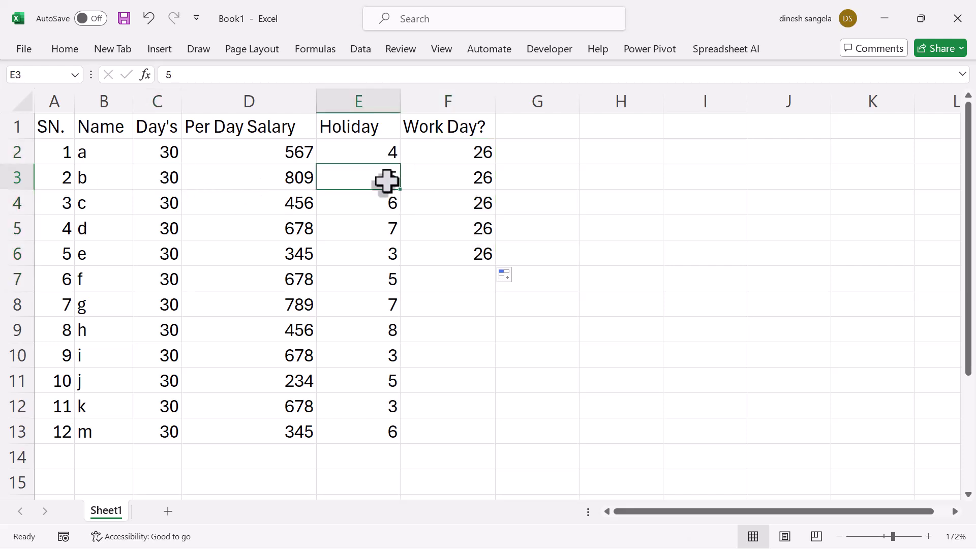
pyautogui.click(477, 180)
pyautogui.moveTo(472, 177); pyautogui.dragTo(477, 261)
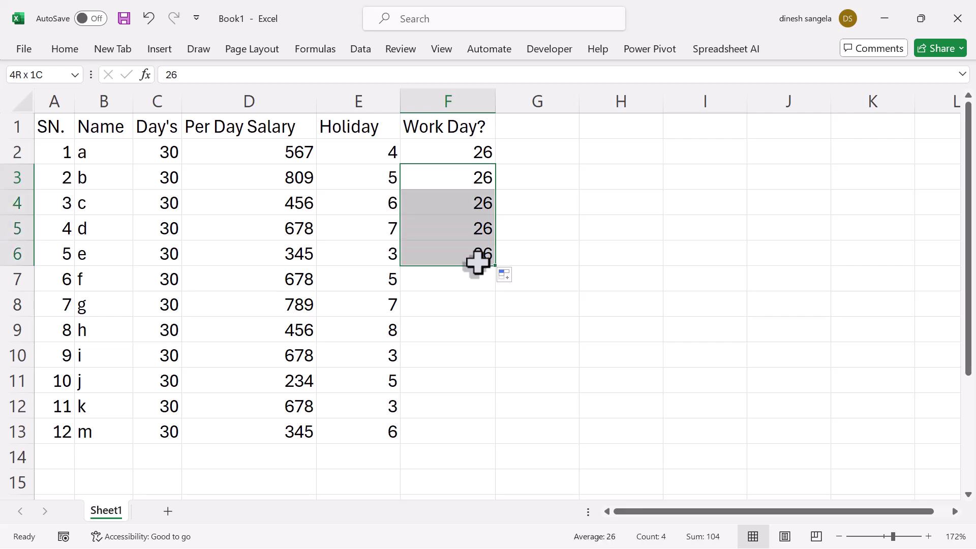
pyautogui.press('Delete')
pyautogui.click(466, 153)
pyautogui.press('Delete')
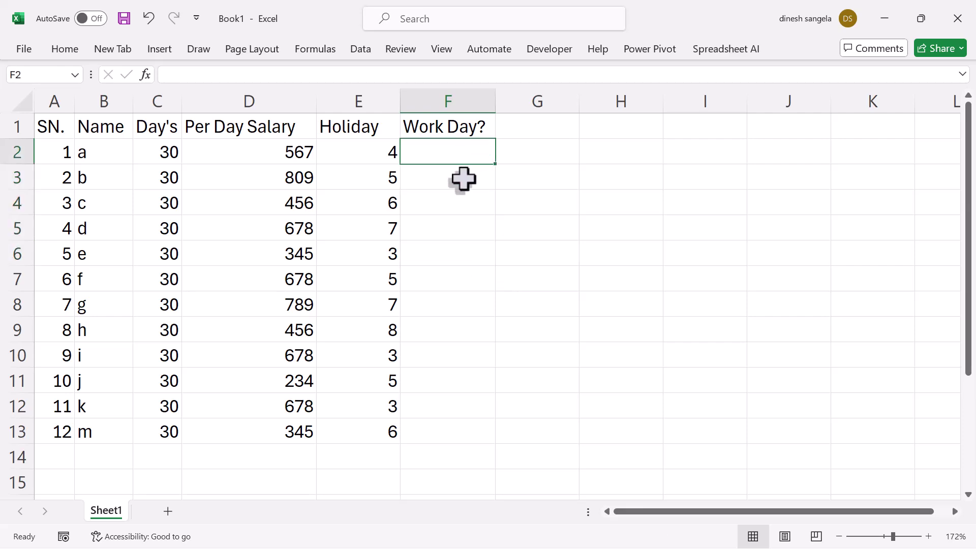
# - Enter the formula =C2-E2 in cell F2 to subtract the holidays from the days
pyautogui.write('=')
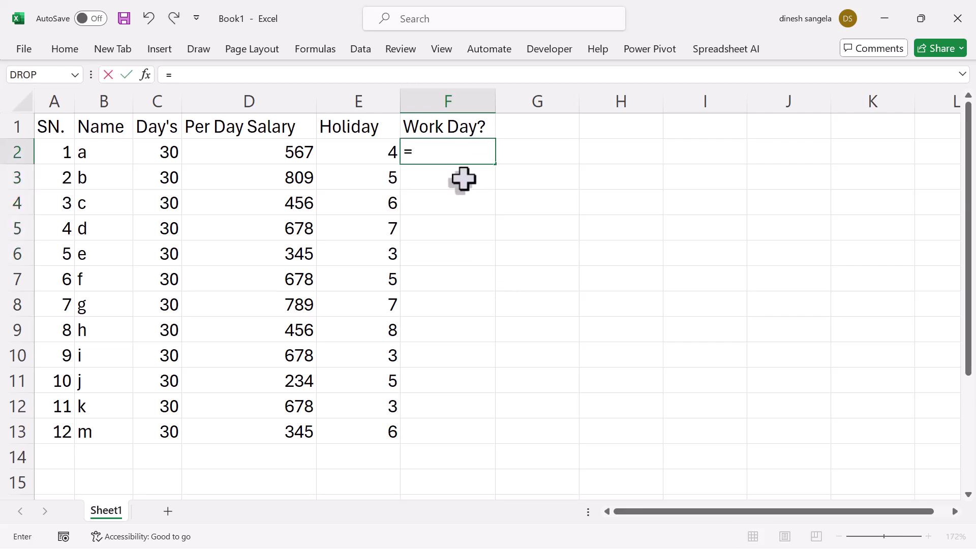
pyautogui.click(167, 157)
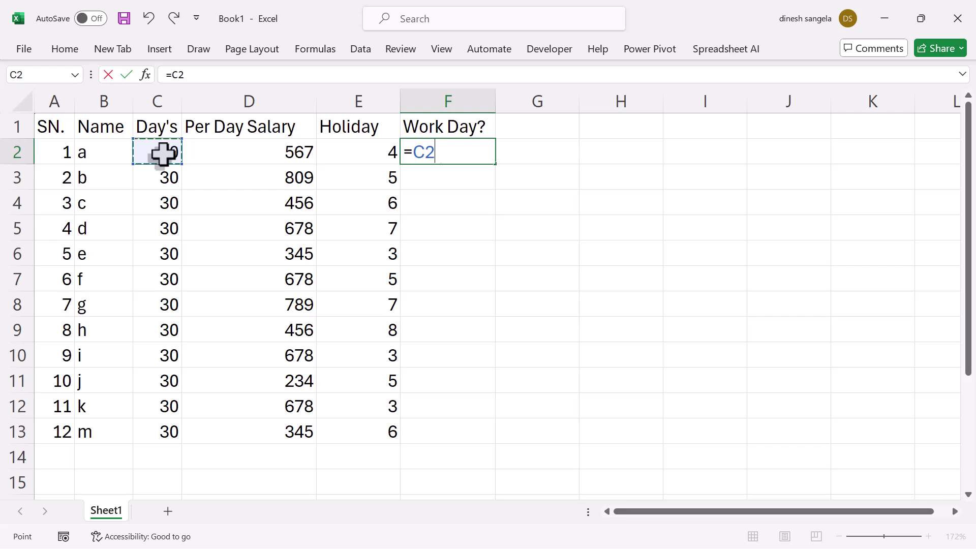
pyautogui.write('-')
pyautogui.click(339, 153)
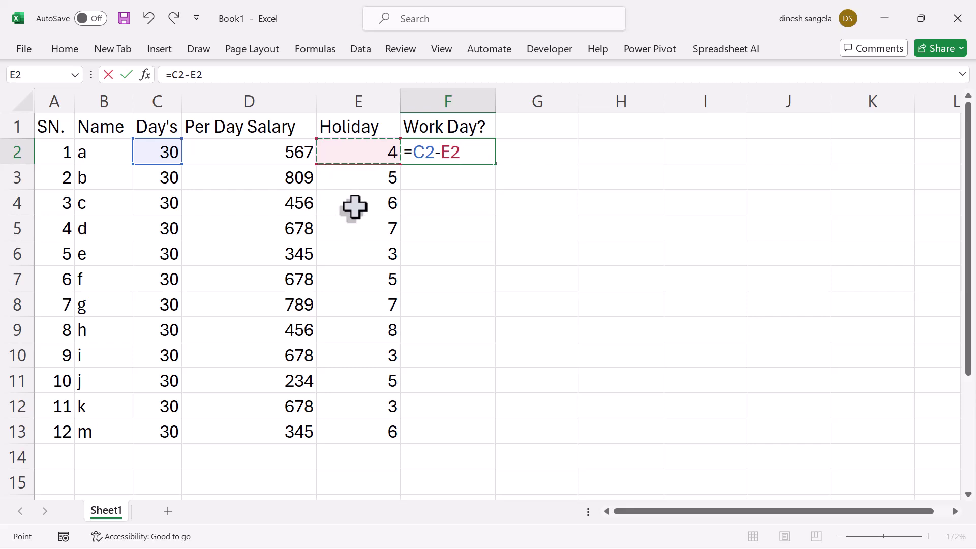
pyautogui.press('Return')
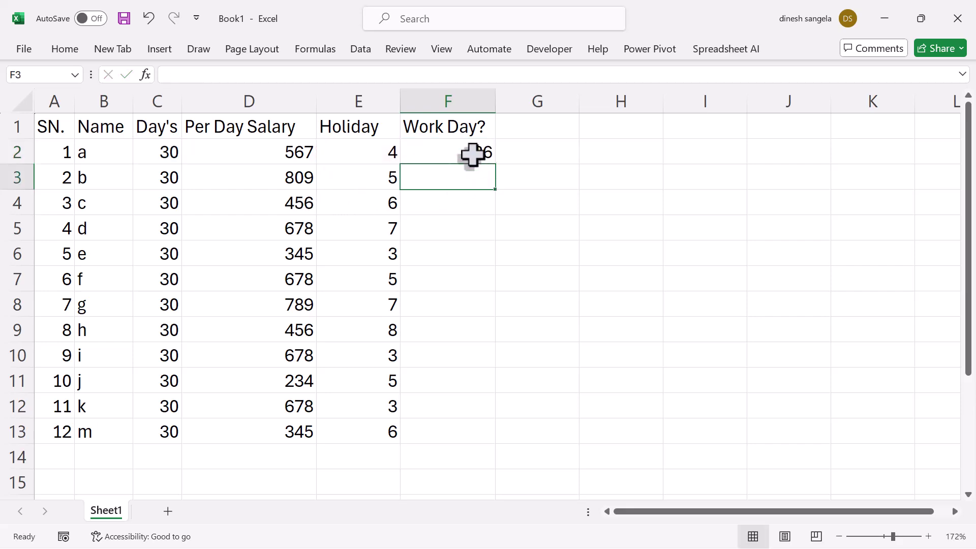
pyautogui.click(473, 154)
pyautogui.moveTo(495, 164); pyautogui.dragTo(509, 437)
pyautogui.hotkey('ctrl', 'z')
# - Fill the work day formula from F2 down through F13 and check the copied formulas in several rows
pyautogui.moveTo(461, 150); pyautogui.dragTo(449, 431)
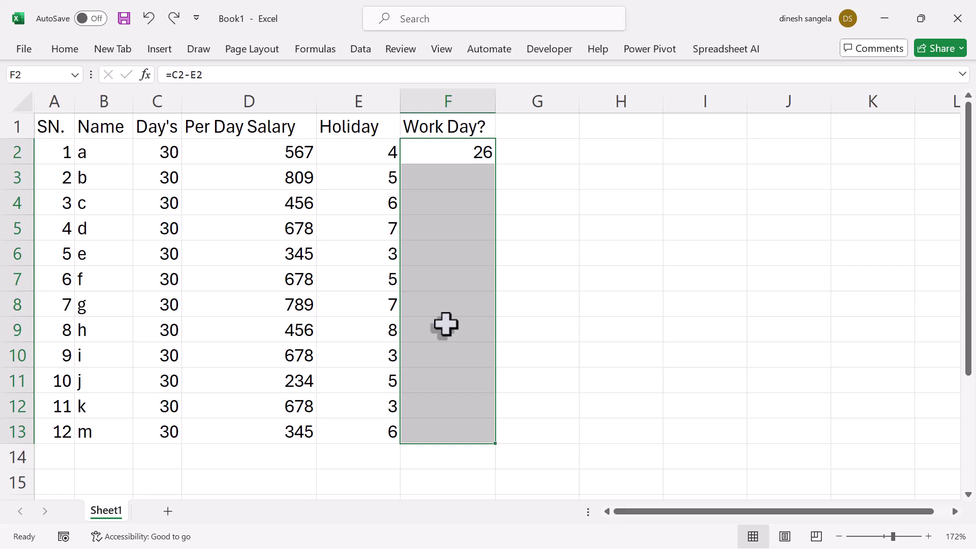
pyautogui.hotkey('ctrl', 'd')
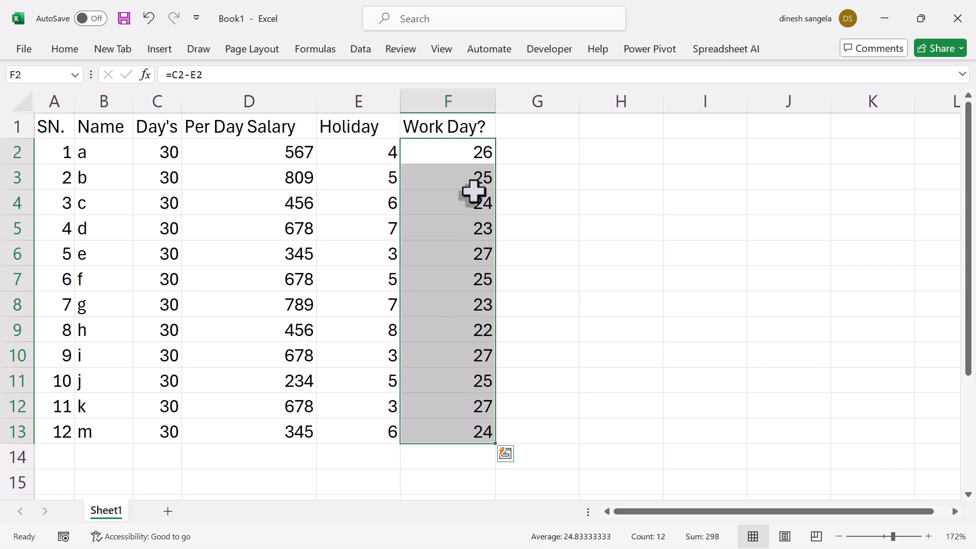
pyautogui.click(472, 184)
pyautogui.click(473, 225)
pyautogui.click(460, 285)
pyautogui.click(458, 328)
pyautogui.click(462, 409)
pyautogui.click(467, 432)
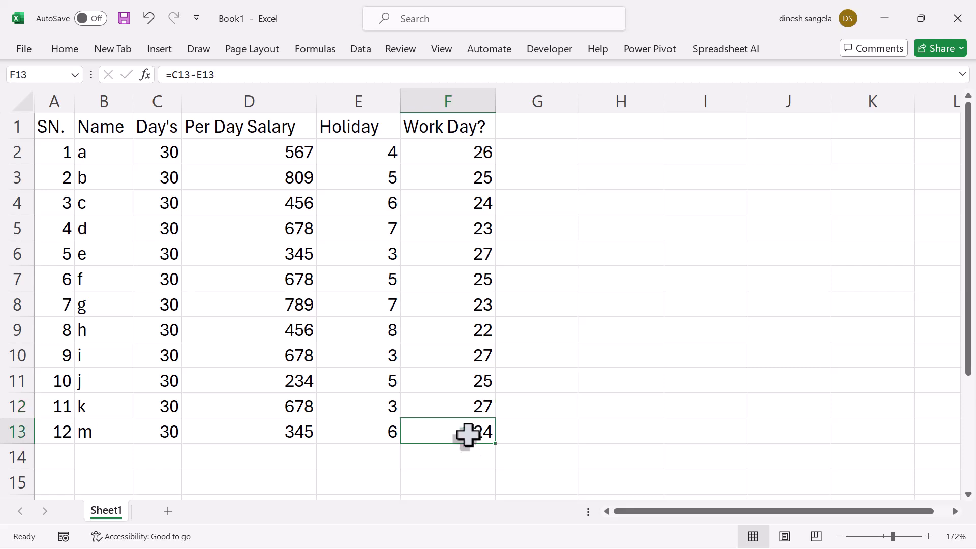
# - Enter the column header Work salary? in cell G1 and widen column G to fit it
pyautogui.click(553, 126)
pyautogui.write('Work salary')
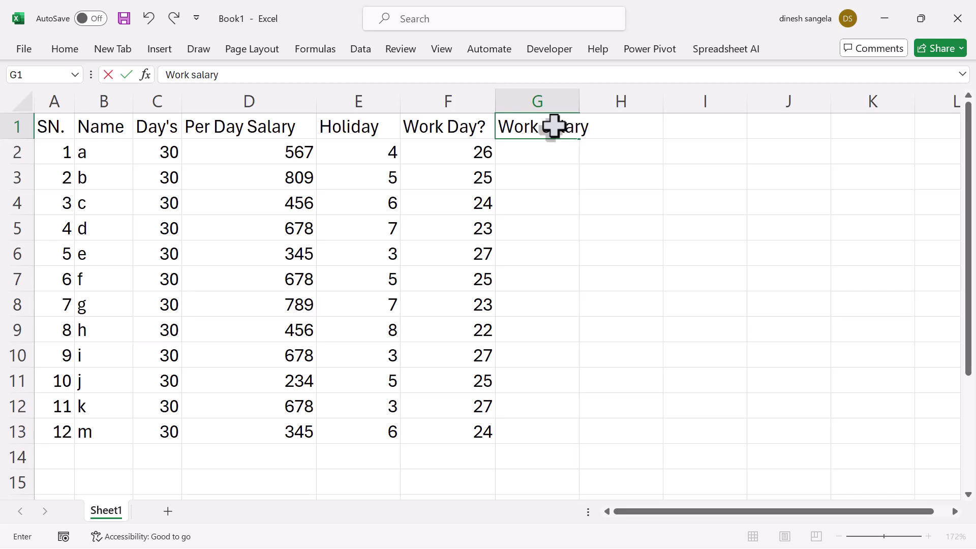
pyautogui.write('?')
pyautogui.press('Return')
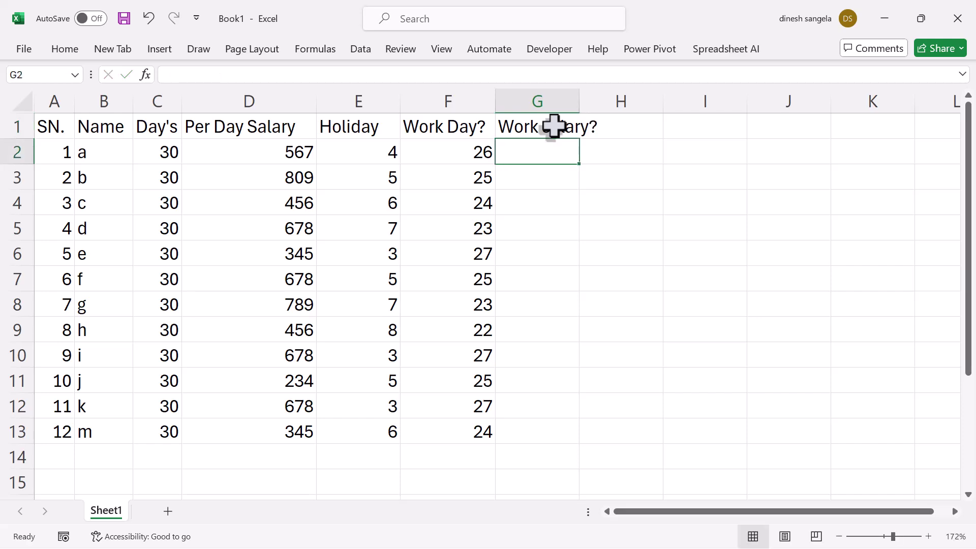
pyautogui.moveTo(579, 101); pyautogui.dragTo(621, 120)
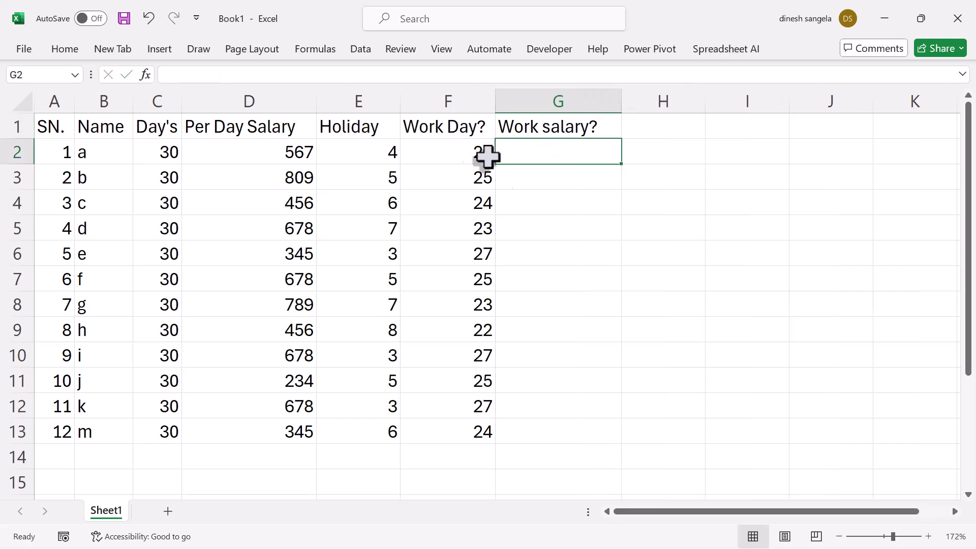
# - Enter the formula =F2*D2 in cell G2 to multiply the work days by the per day salary
pyautogui.click(471, 159)
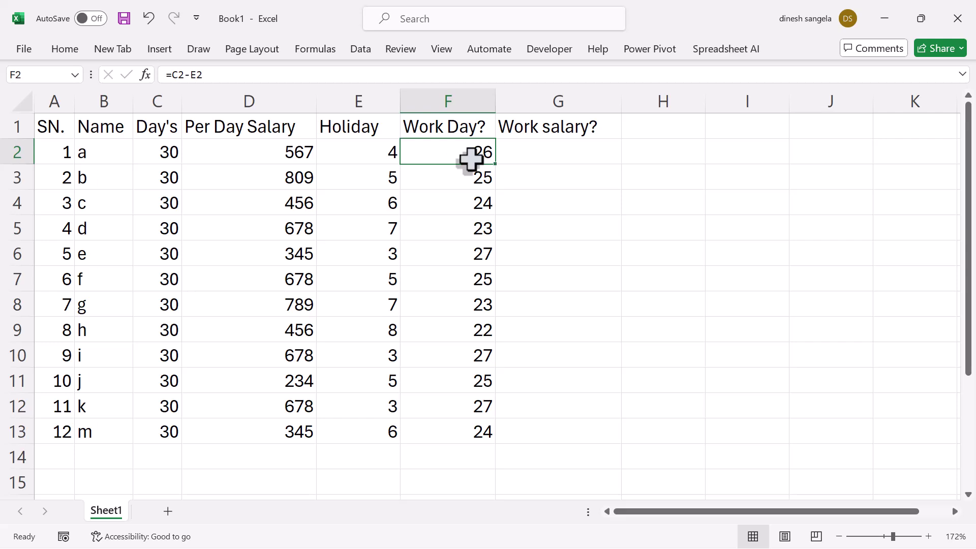
pyautogui.click(173, 154)
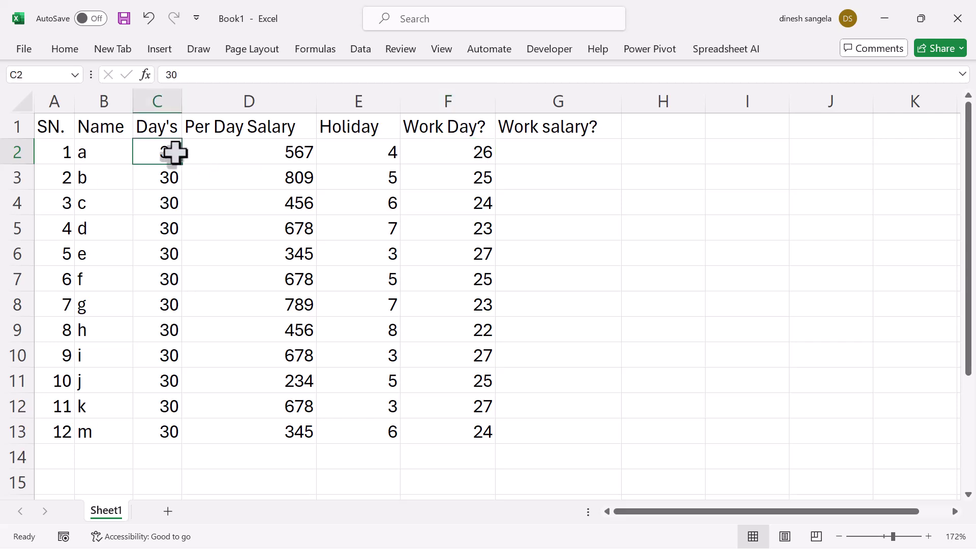
pyautogui.click(524, 155)
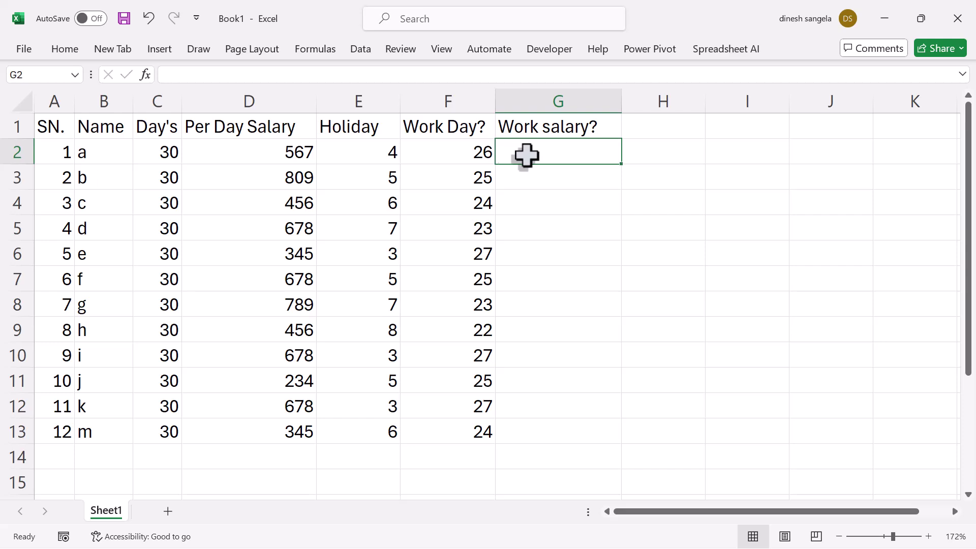
pyautogui.write('=')
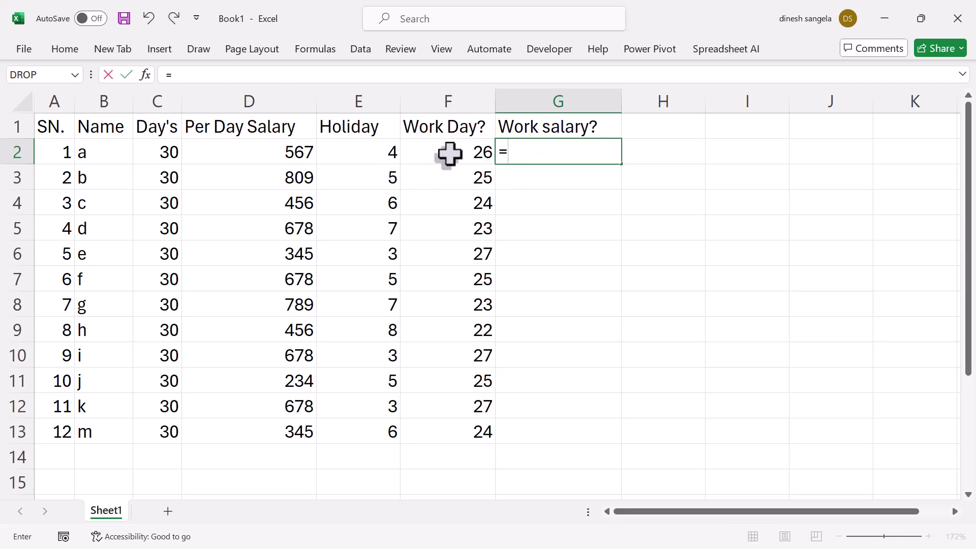
pyautogui.click(449, 154)
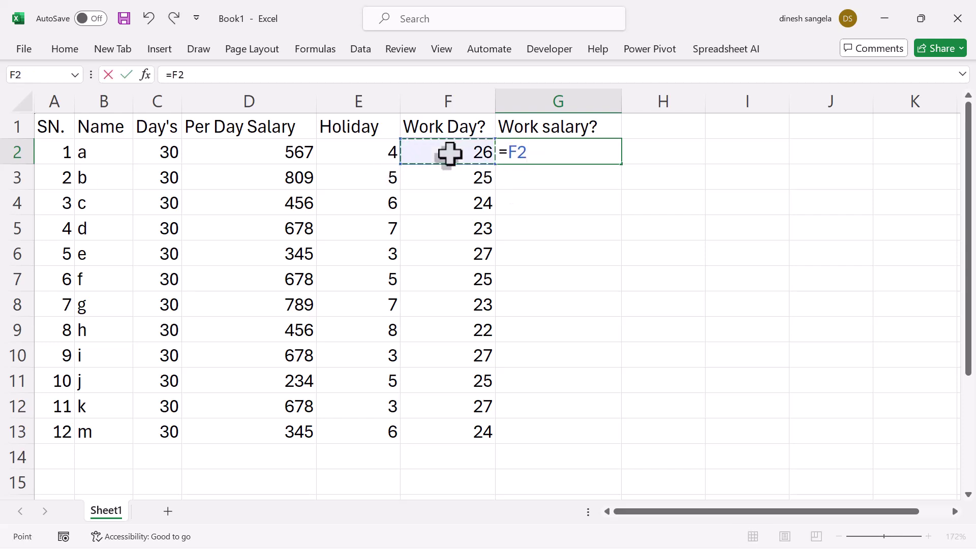
pyautogui.write('*')
pyautogui.click(529, 155)
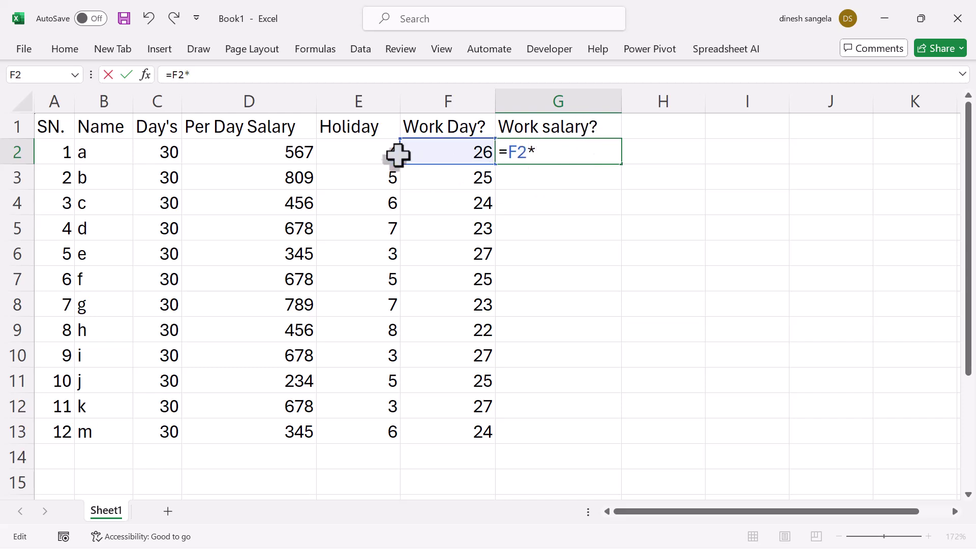
pyautogui.click(290, 158)
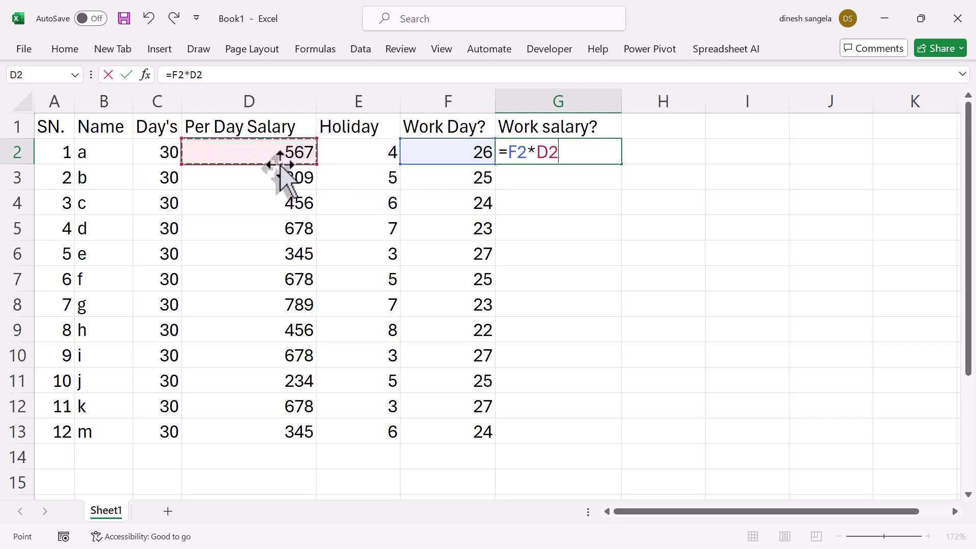
pyautogui.press('Return')
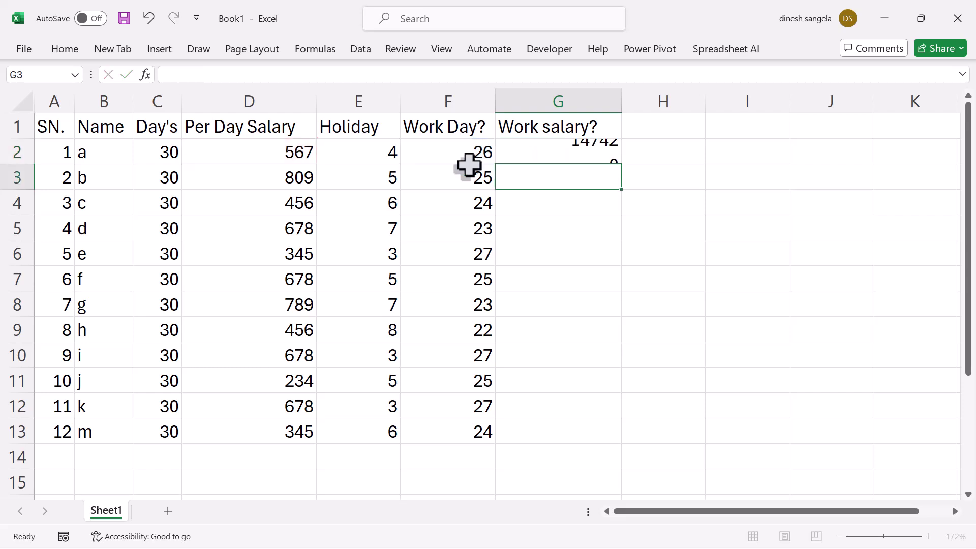
# - Fill the work salary formula from G2 down through G13
pyautogui.moveTo(584, 155); pyautogui.dragTo(553, 427)
pyautogui.hotkey('ctrl', 'd')
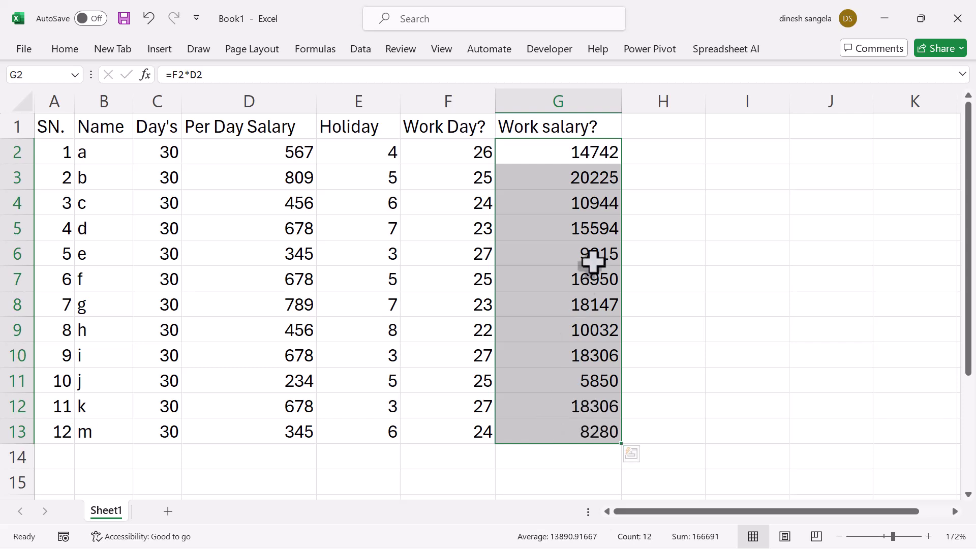
pyautogui.moveTo(578, 158); pyautogui.dragTo(545, 419)
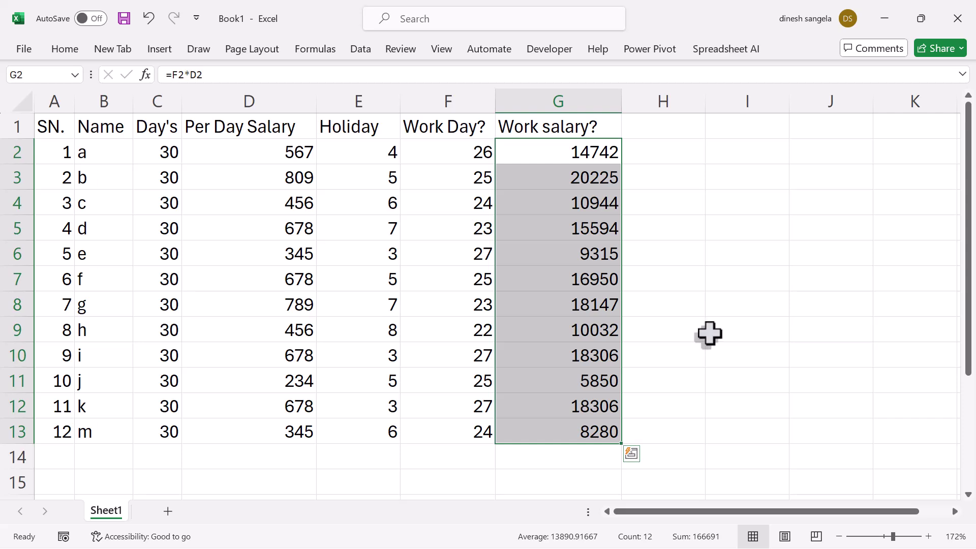
pyautogui.click(660, 136)
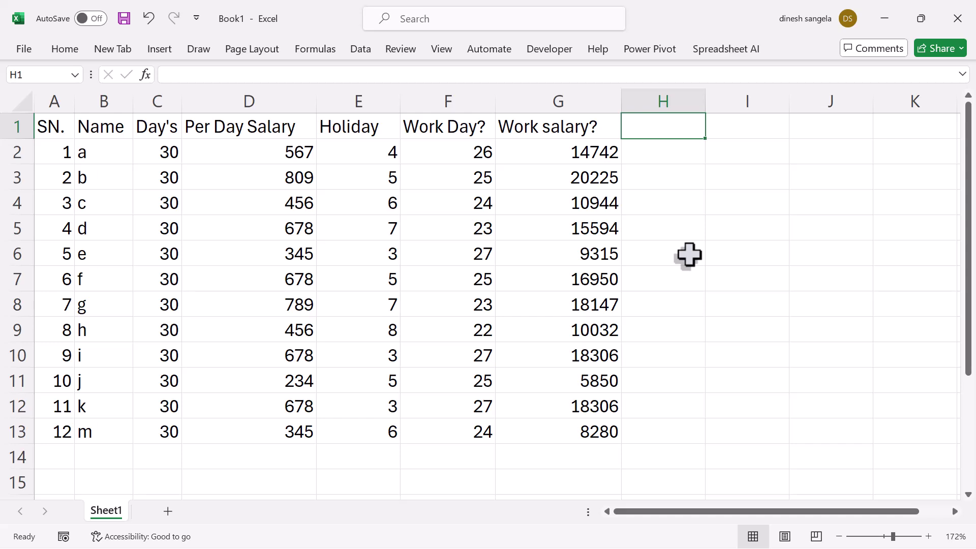
# - Enter the two-line header Holiday salary? / 10% of per day salary in cell H1 and widen column H to fit its first line
pyautogui.write('HOliday salary?')
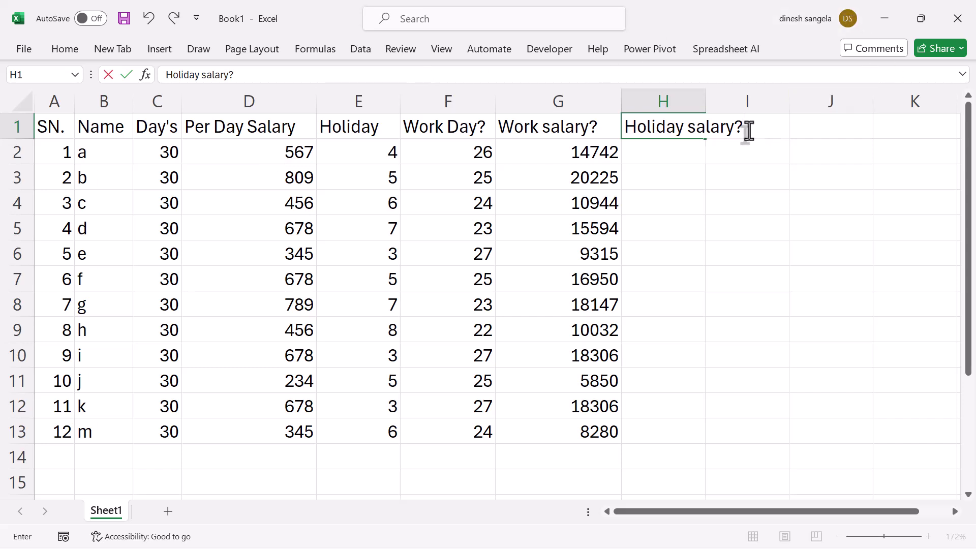
pyautogui.press('Return')
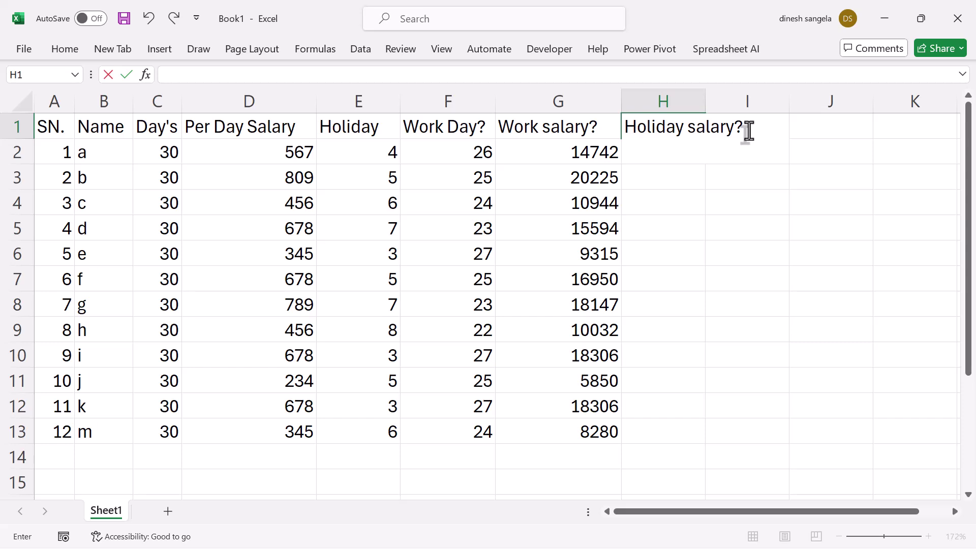
pyautogui.write('10% of per day salary')
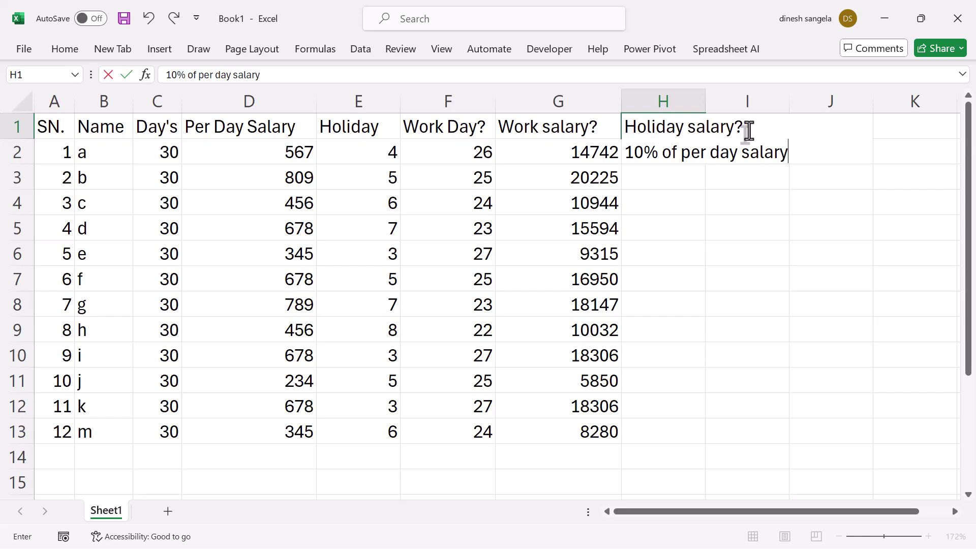
pyautogui.press('Return')
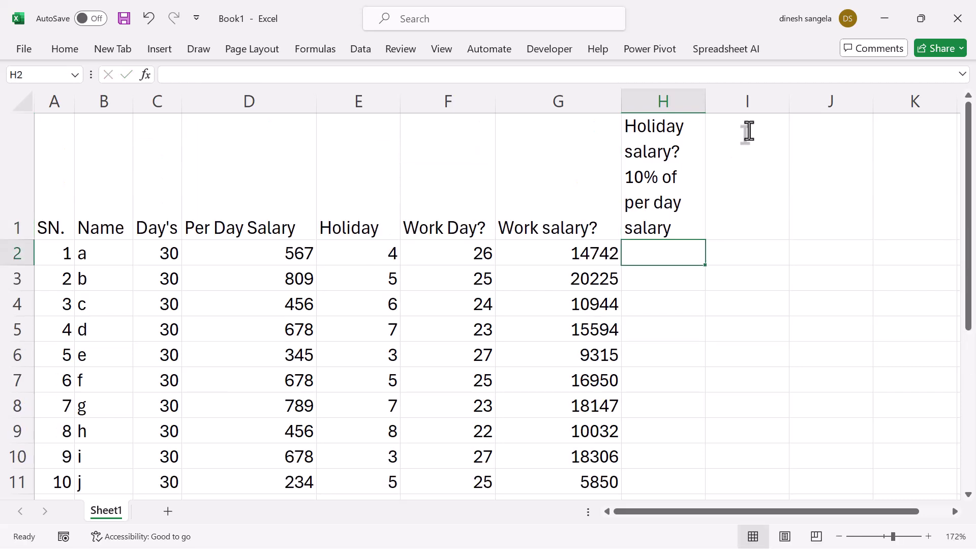
pyautogui.moveTo(706, 101); pyautogui.dragTo(745, 105)
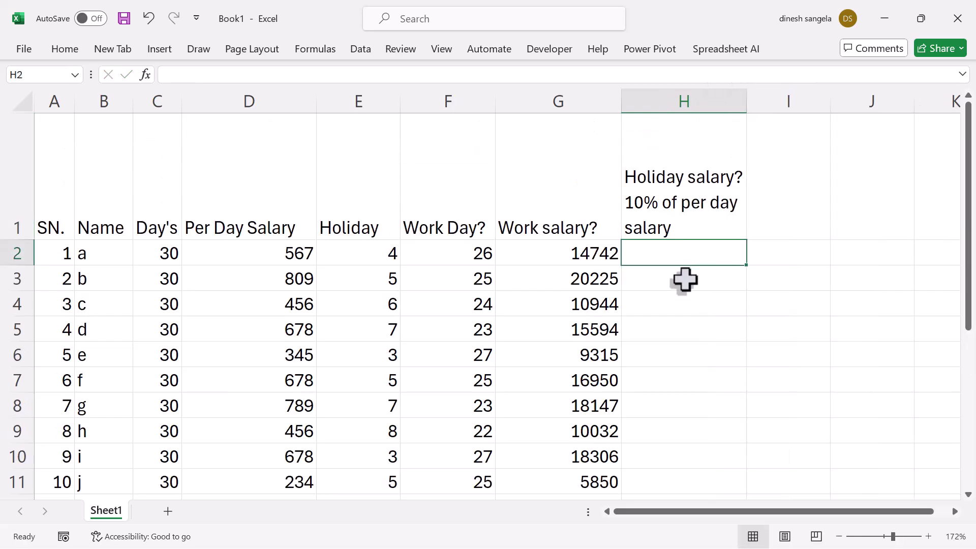
pyautogui.click(661, 147)
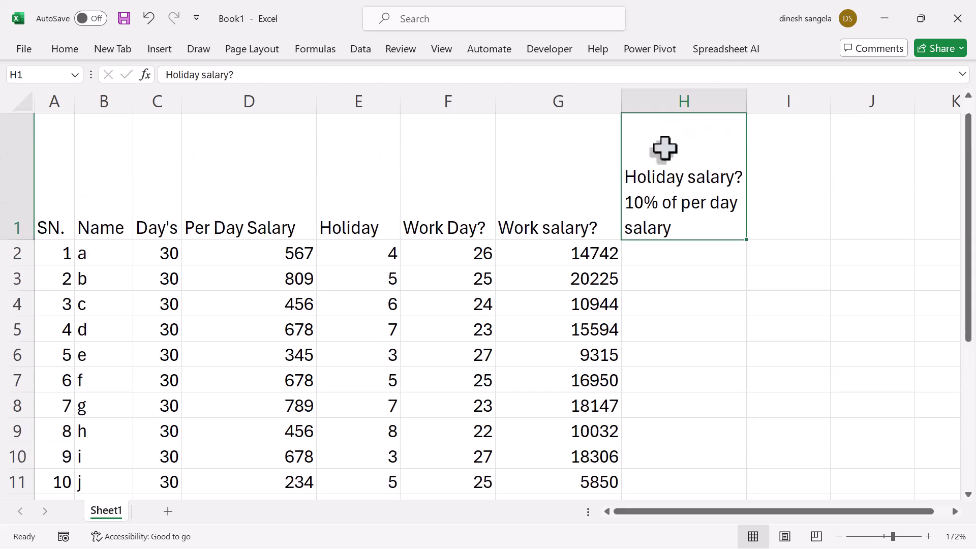
# - Enter the formula =(D2*10%)*E2 in cell H2 to multiply 10% of the per day salary by the holidays
pyautogui.click(664, 261)
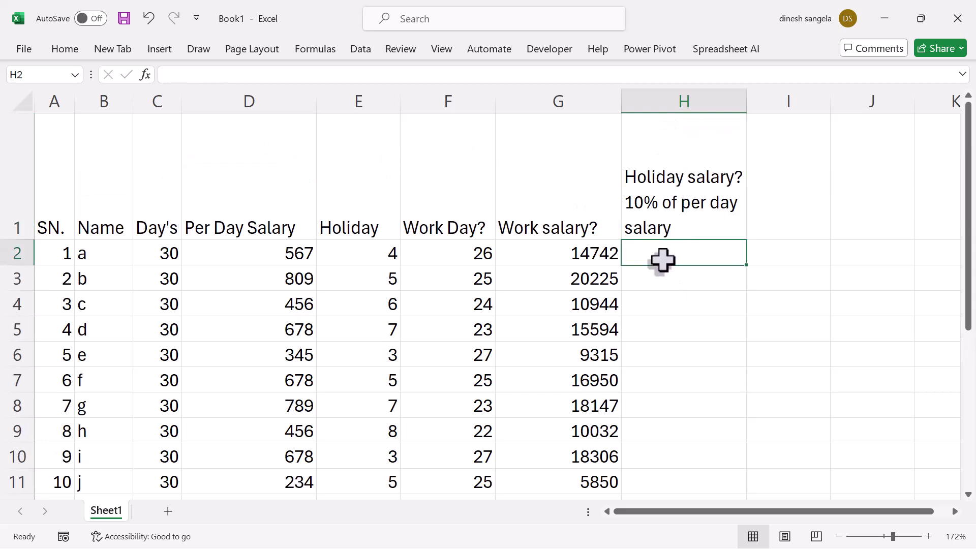
pyautogui.click(290, 256)
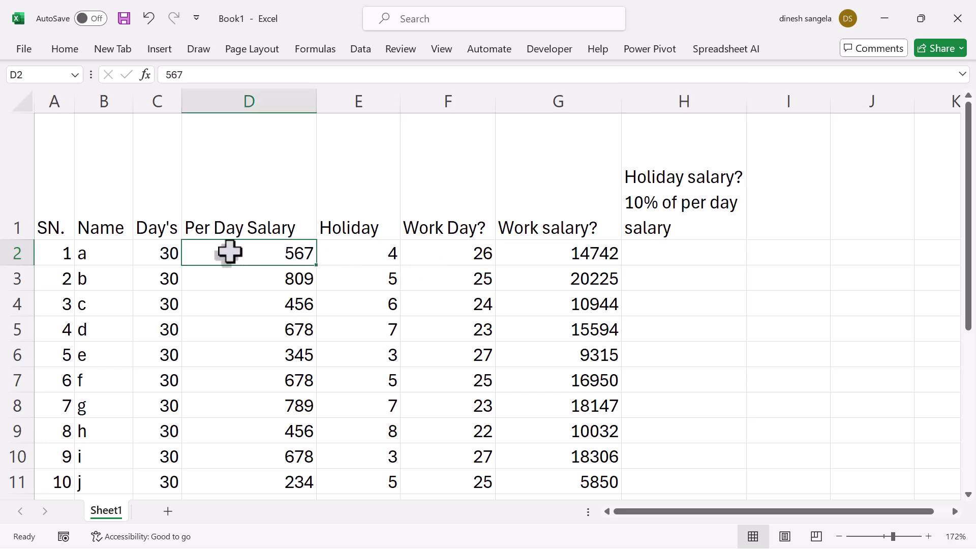
pyautogui.click(660, 250)
pyautogui.write('=')
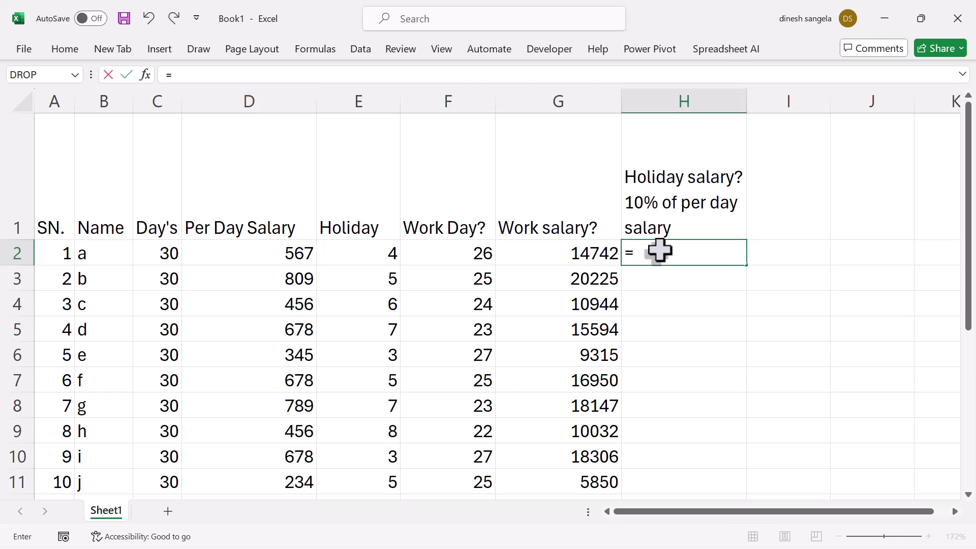
pyautogui.write('(')
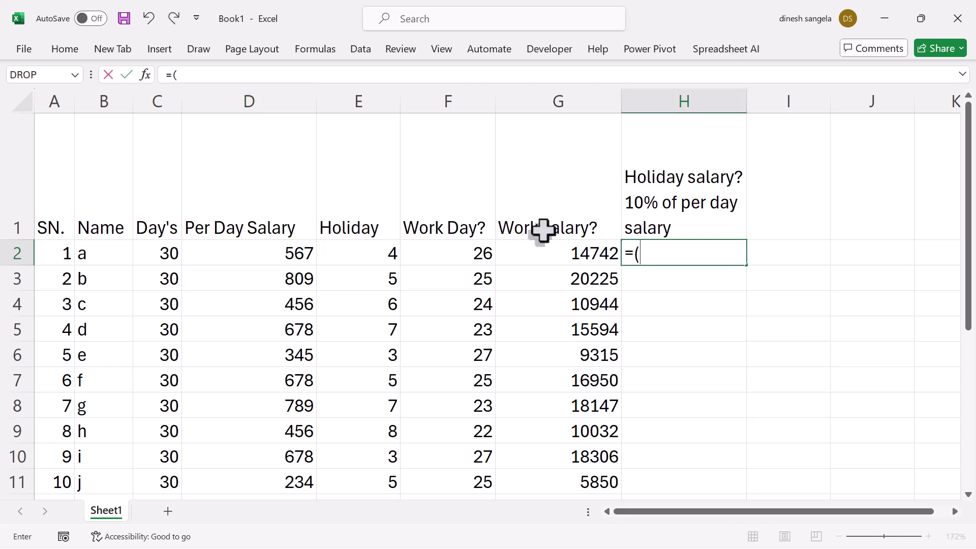
pyautogui.click(297, 260)
pyautogui.write('*10%')
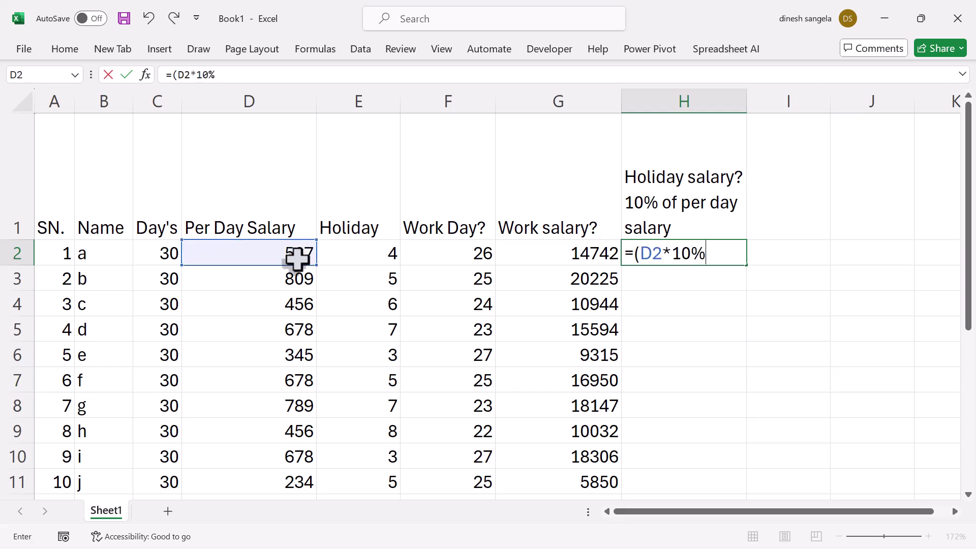
pyautogui.write(')*')
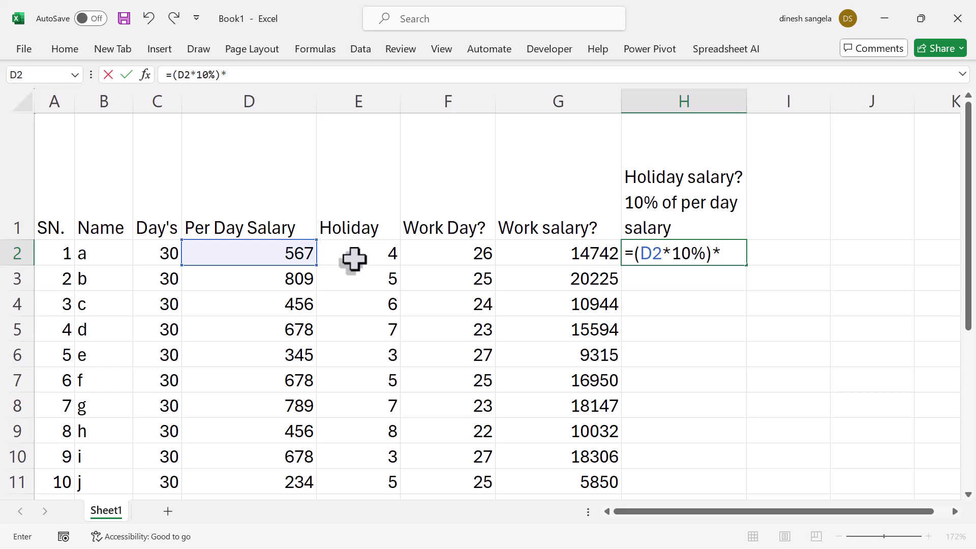
pyautogui.click(354, 257)
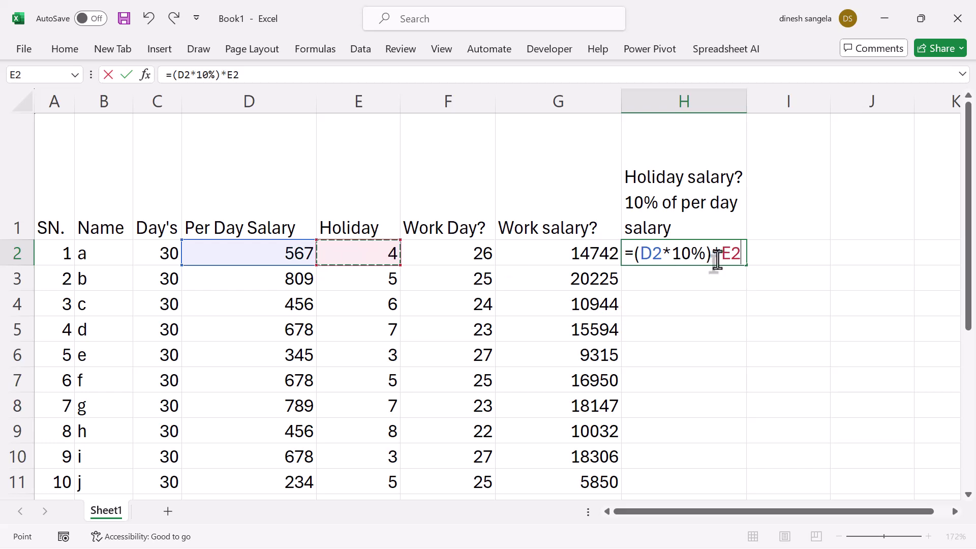
pyautogui.press('Return')
pyautogui.click(704, 249)
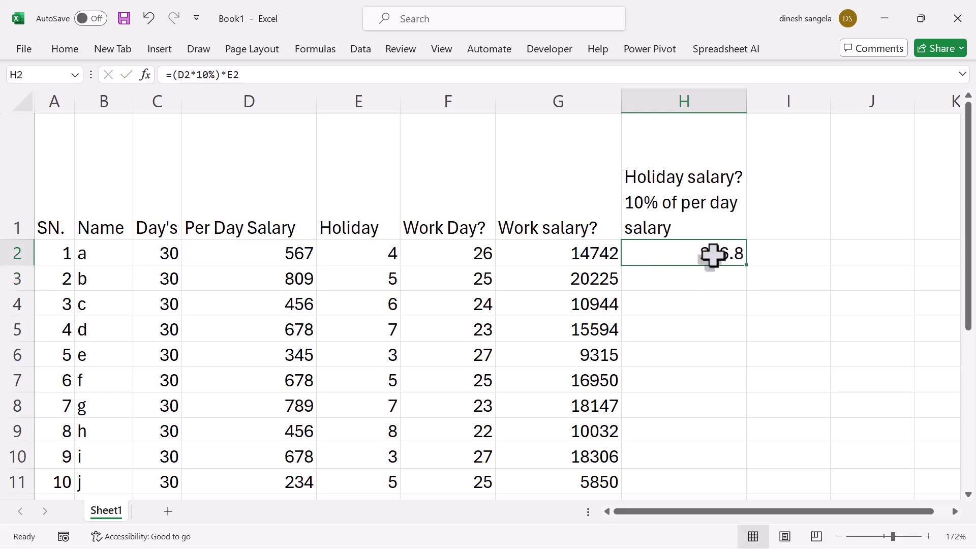
# - Fill the holiday salary formula from H2 down through H13
pyautogui.moveTo(714, 257); pyautogui.dragTo(696, 451)
pyautogui.hotkey('ctrl', 'd')
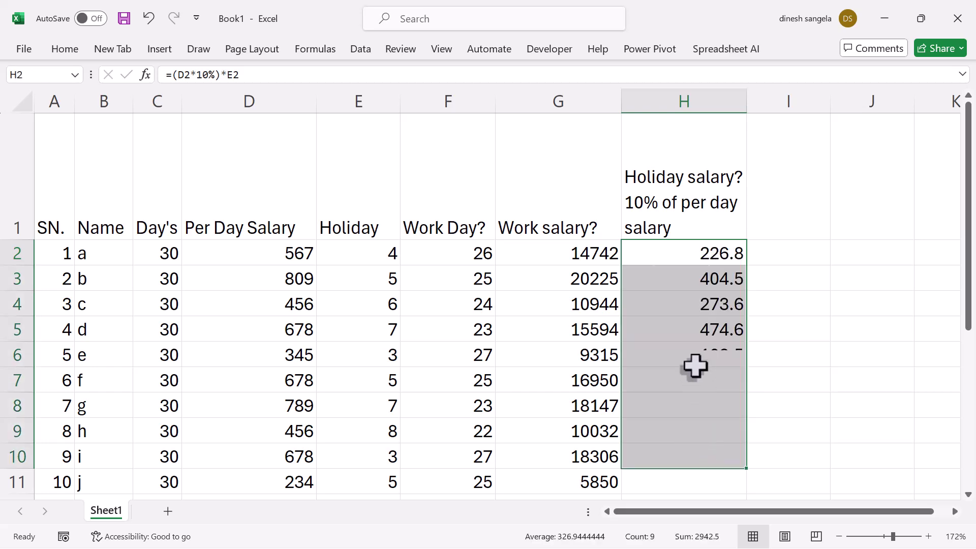
pyautogui.scroll(-1, 695, 366)
pyautogui.moveTo(747, 318); pyautogui.dragTo(745, 388)
pyautogui.scroll(1, 681, 325)
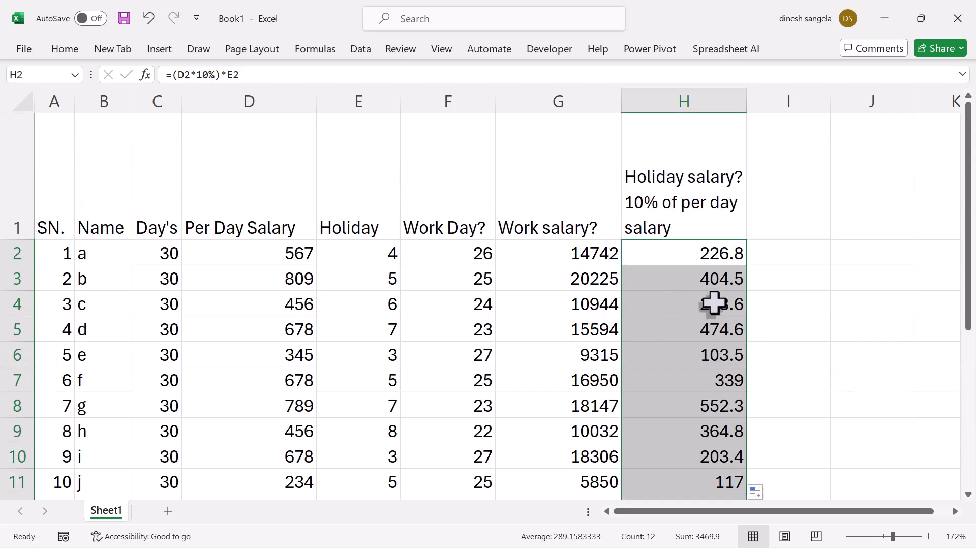
pyautogui.click(691, 261)
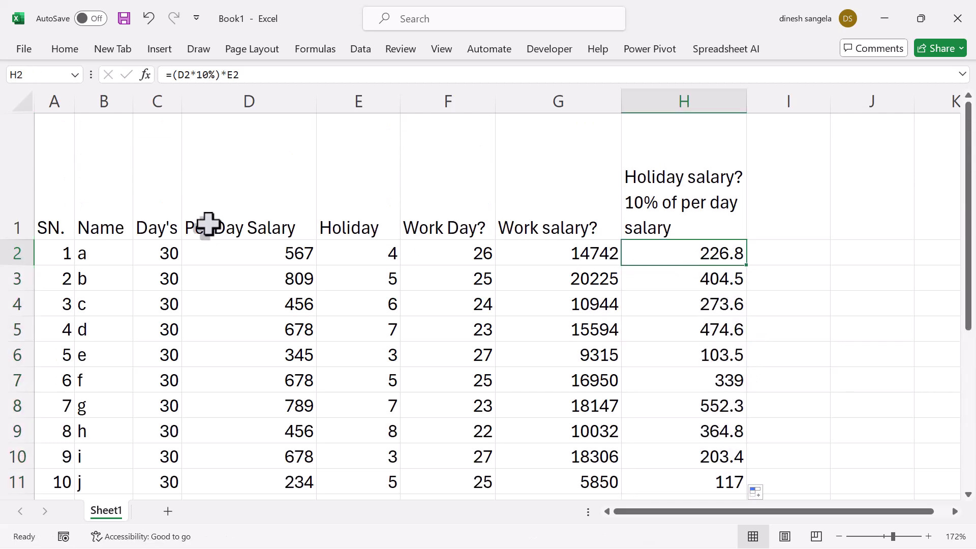
# - Fill the whole header row 1 with yellow and apply all borders to it
pyautogui.click(16, 174)
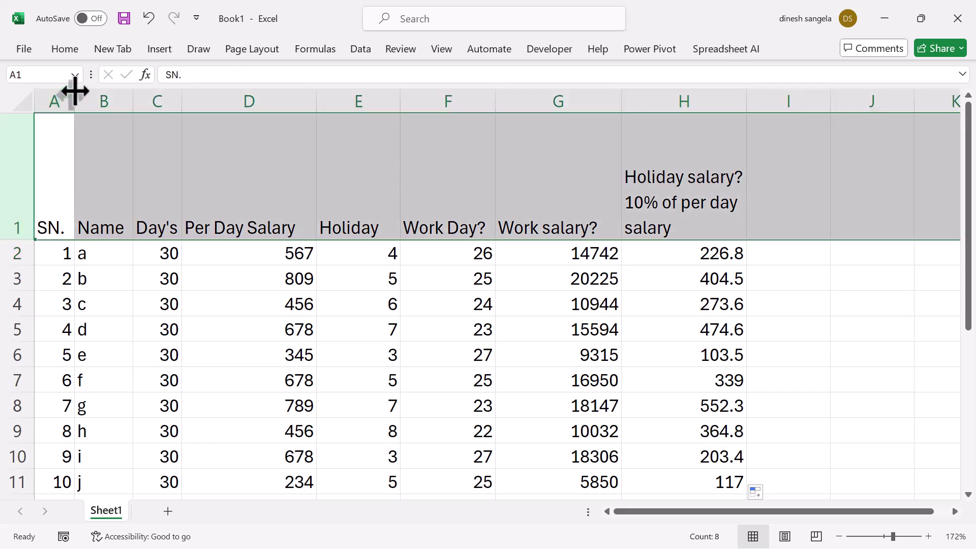
pyautogui.click(66, 45)
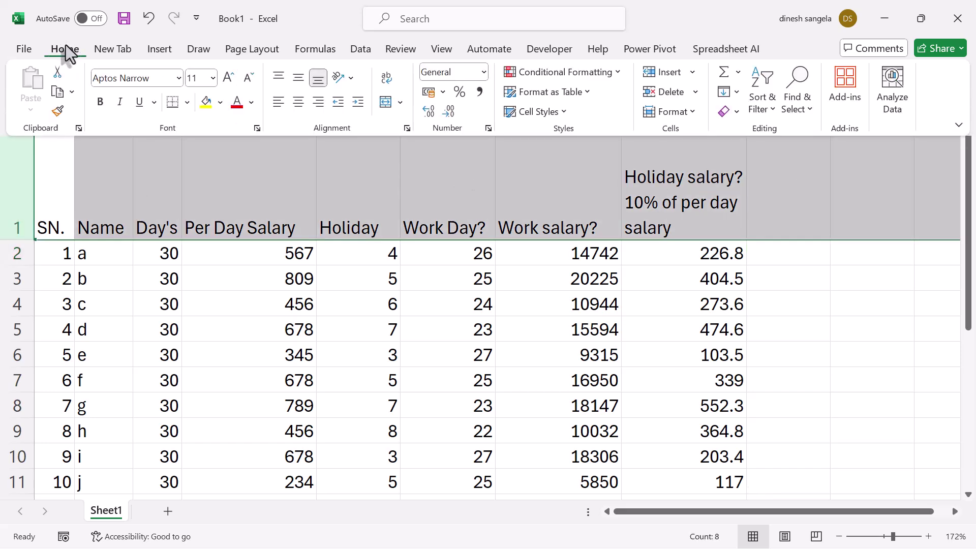
pyautogui.click(206, 103)
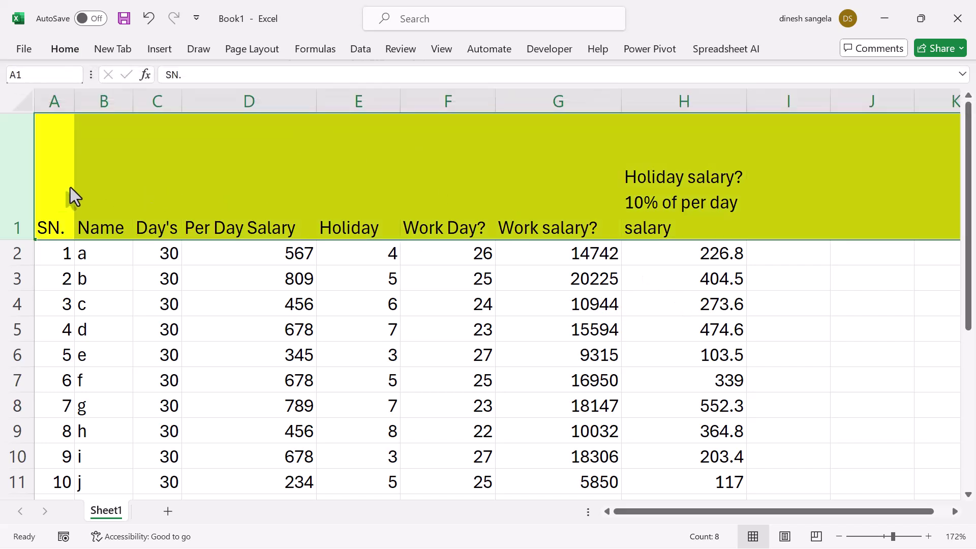
pyautogui.click(60, 56)
pyautogui.click(190, 108)
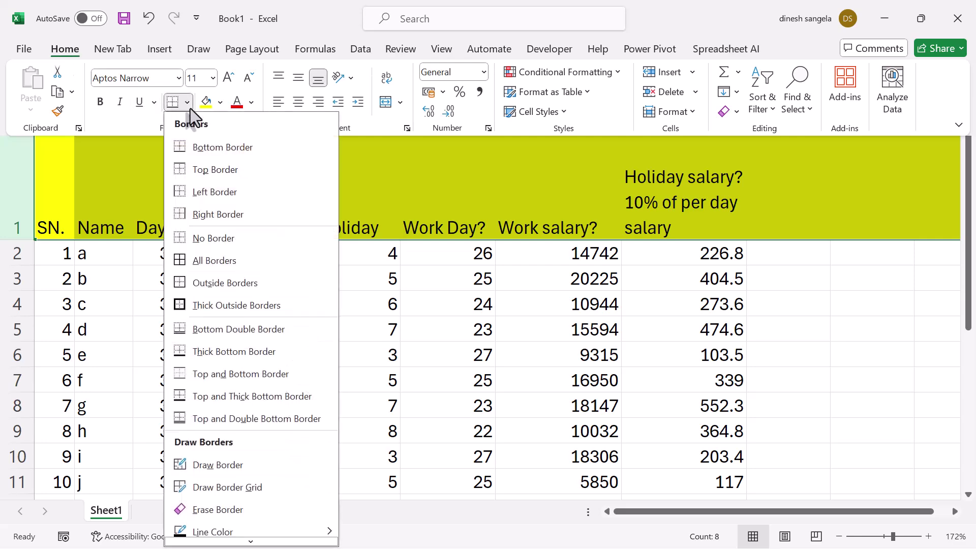
pyautogui.click(200, 259)
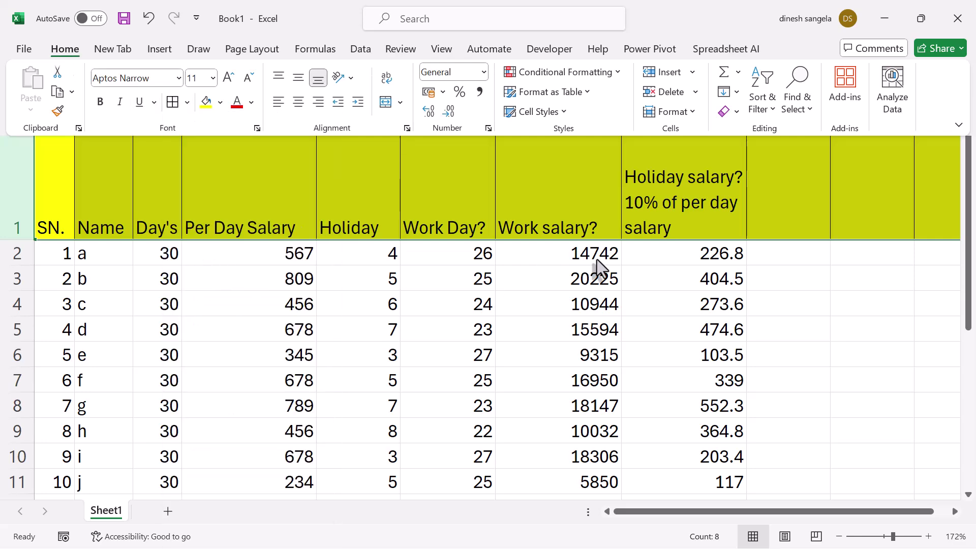
pyautogui.click(655, 256)
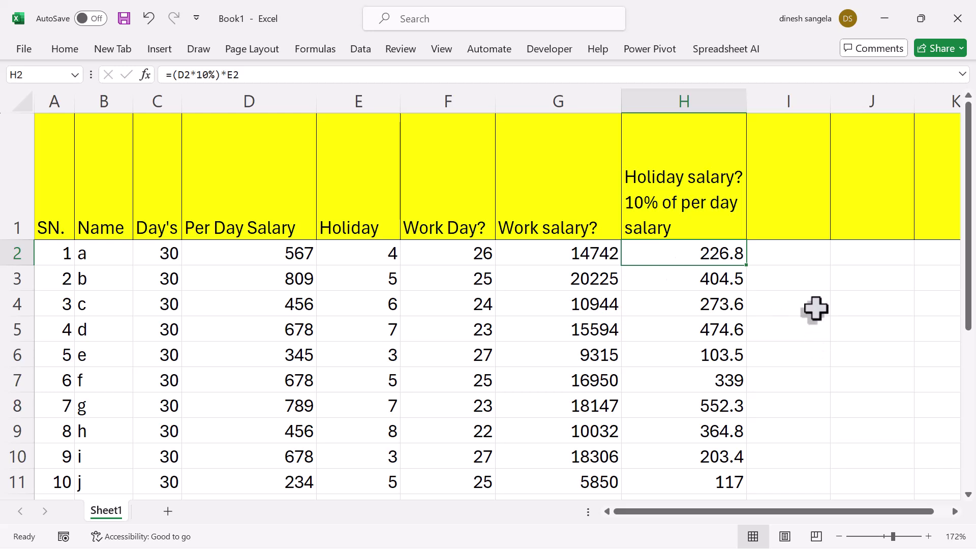
# - Examine the parts of the holiday salary formula in cell H2 and leave the cell without keeping any edit
pyautogui.click(797, 259)
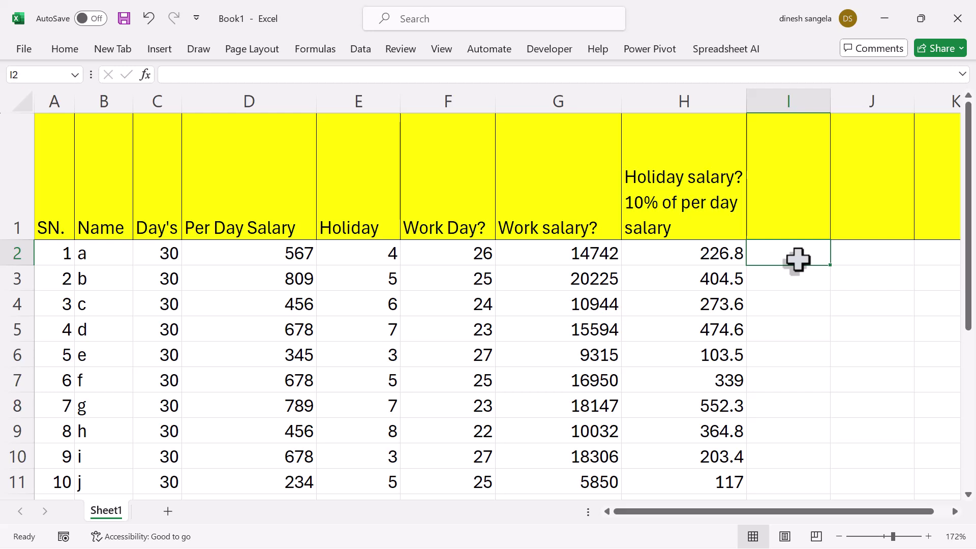
pyautogui.click(716, 220)
pyautogui.click(714, 253)
pyautogui.doubleClick(712, 253)
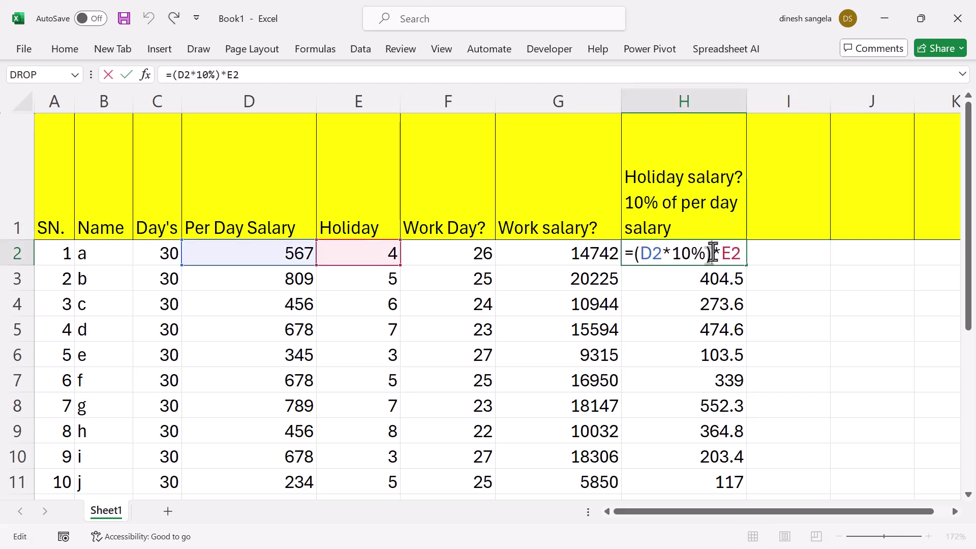
pyautogui.moveTo(642, 253); pyautogui.dragTo(711, 253)
pyautogui.click(696, 263)
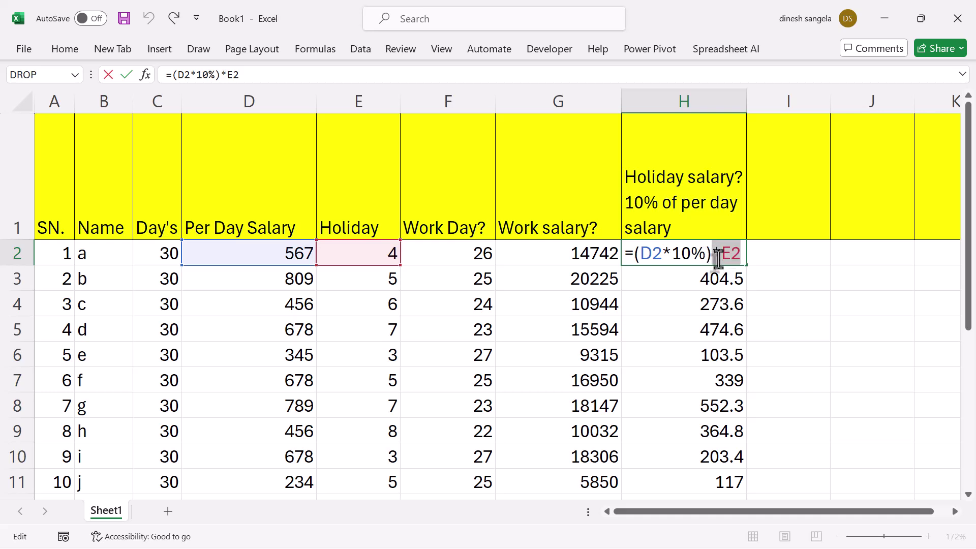
pyautogui.press('Delete')
pyautogui.press('Escape')
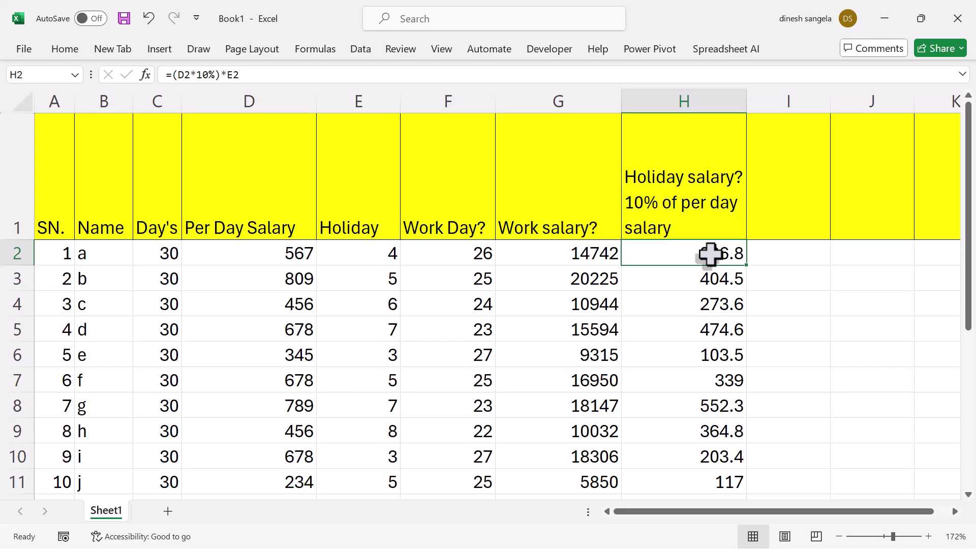
# - Clear the holiday salary formulas from H2 through H13
pyautogui.hotkey('ctrl', 'shift', 'Down')
pyautogui.press('Delete')
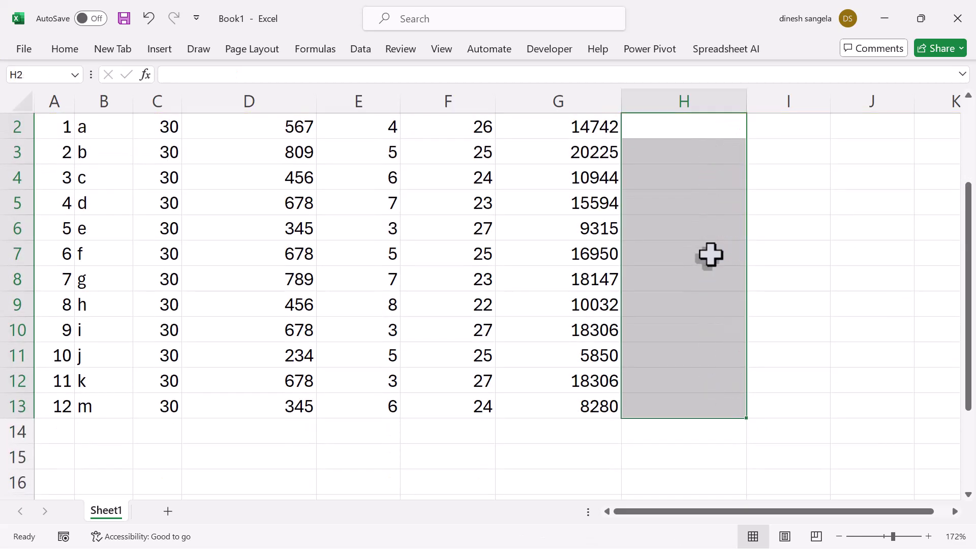
pyautogui.scroll(2, 710, 254)
pyautogui.click(698, 254)
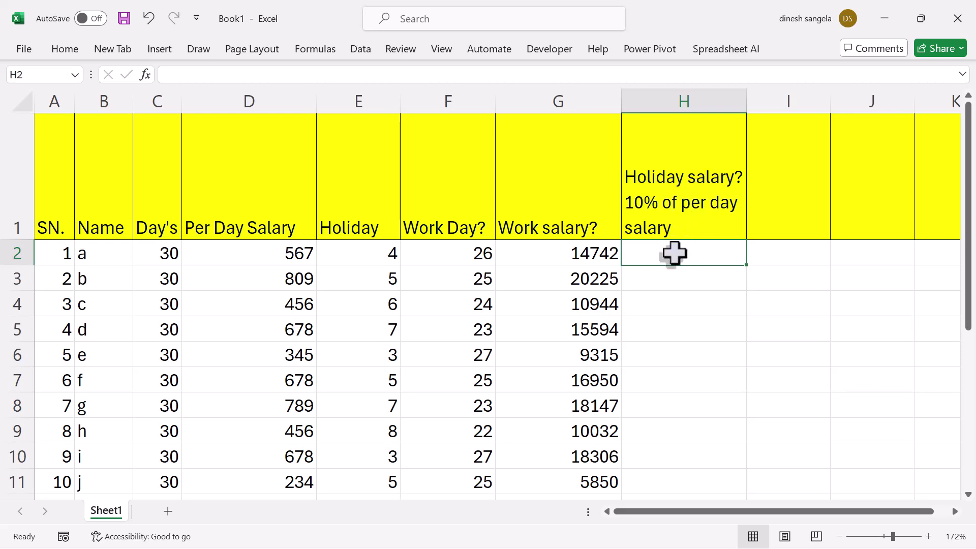
# - Make the first per day salary value in cell D2 bold
pyautogui.click(260, 256)
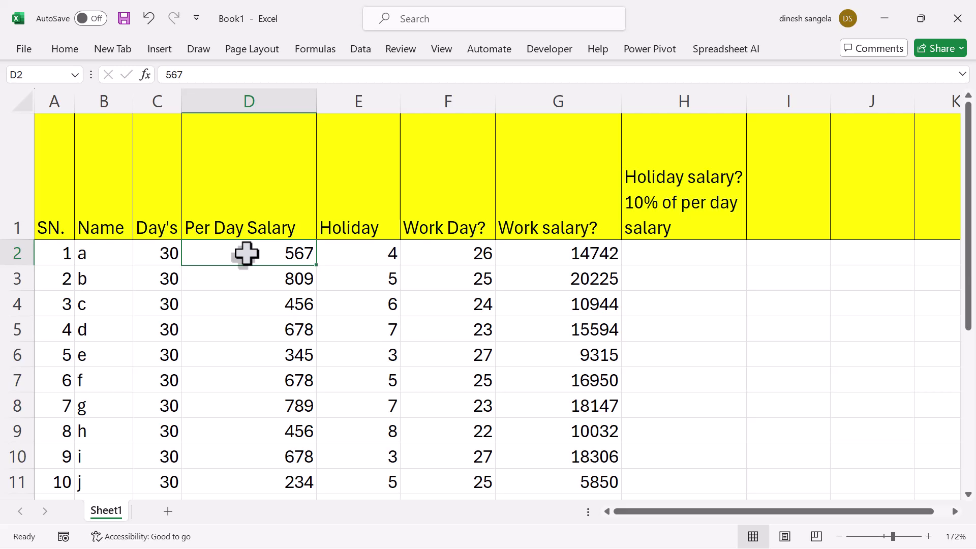
pyautogui.click(286, 303)
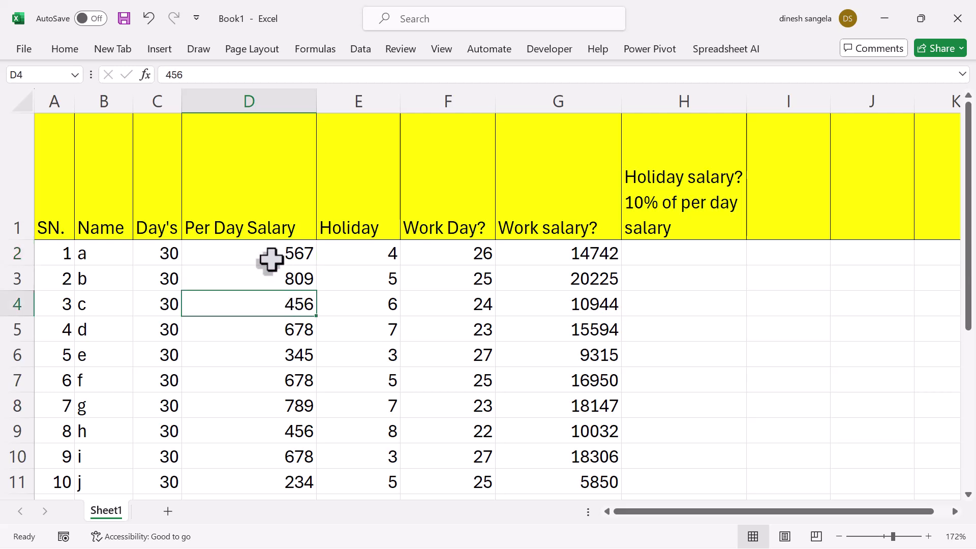
pyautogui.click(250, 251)
pyautogui.hotkey('ctrl', 'b')
# - Enter the formula =D2*10% in cell H2 to calculate 10% of the per day salary
pyautogui.click(654, 251)
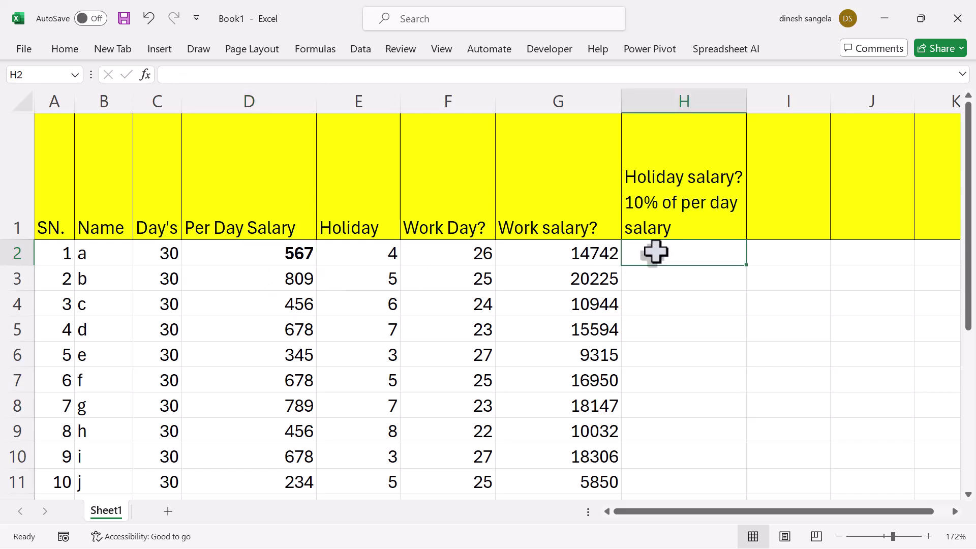
pyautogui.write('=')
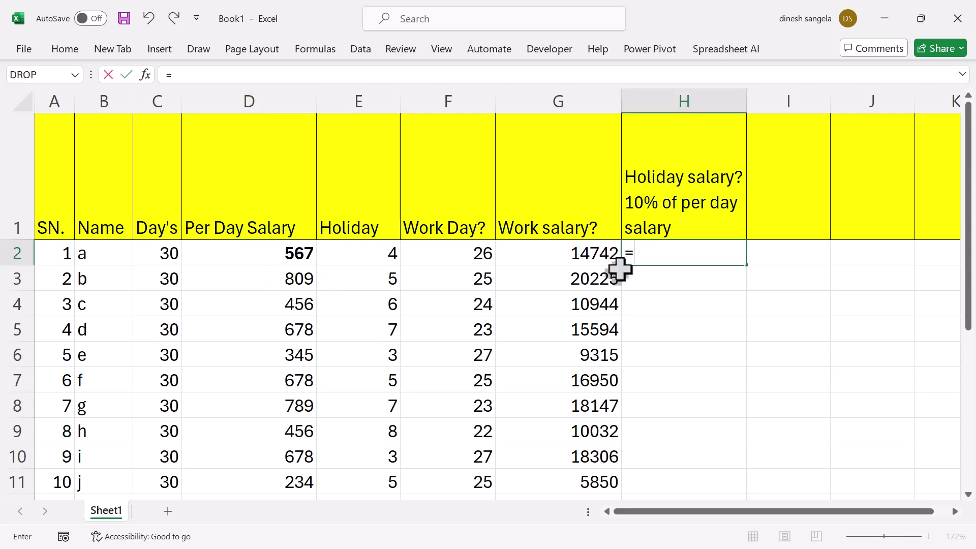
pyautogui.click(303, 251)
pyautogui.write('*10%')
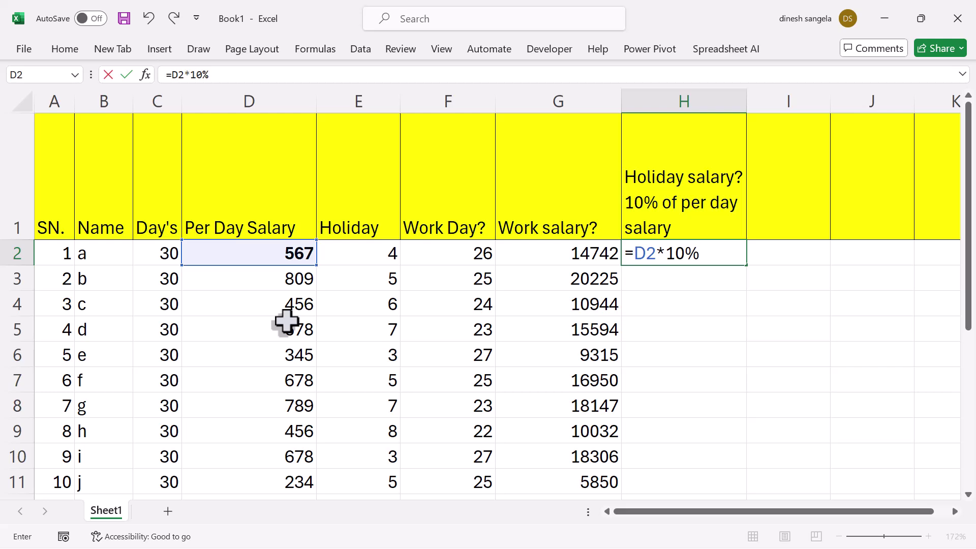
pyautogui.press('Return')
pyautogui.press('Up')
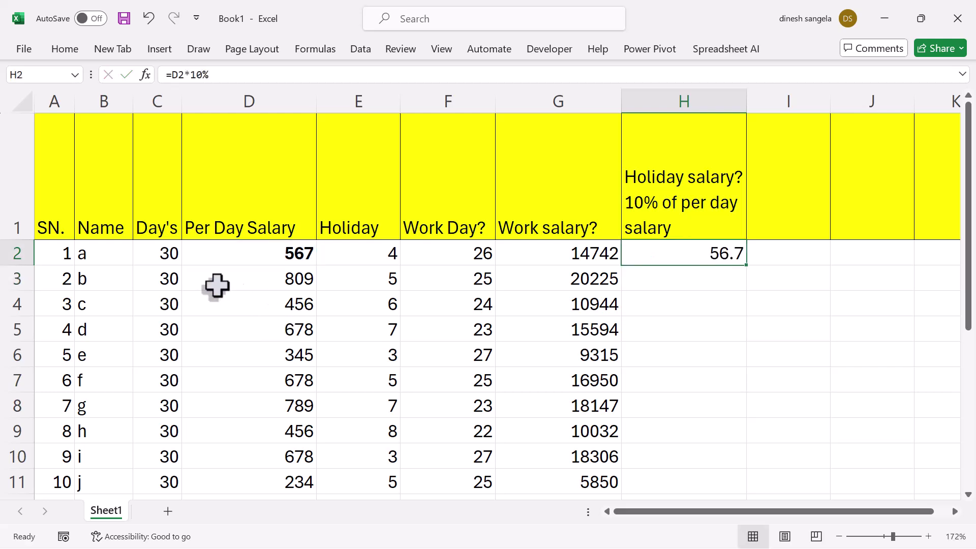
# - Extend the holiday salary formula in H2 to =D2*10%*E2 so it multiplies by the holiday count
pyautogui.click(386, 255)
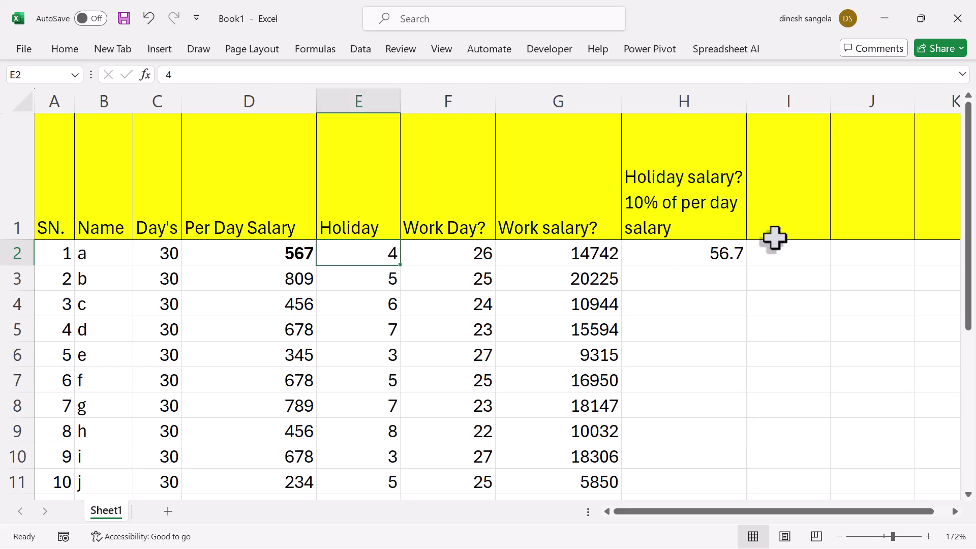
pyautogui.doubleClick(716, 254)
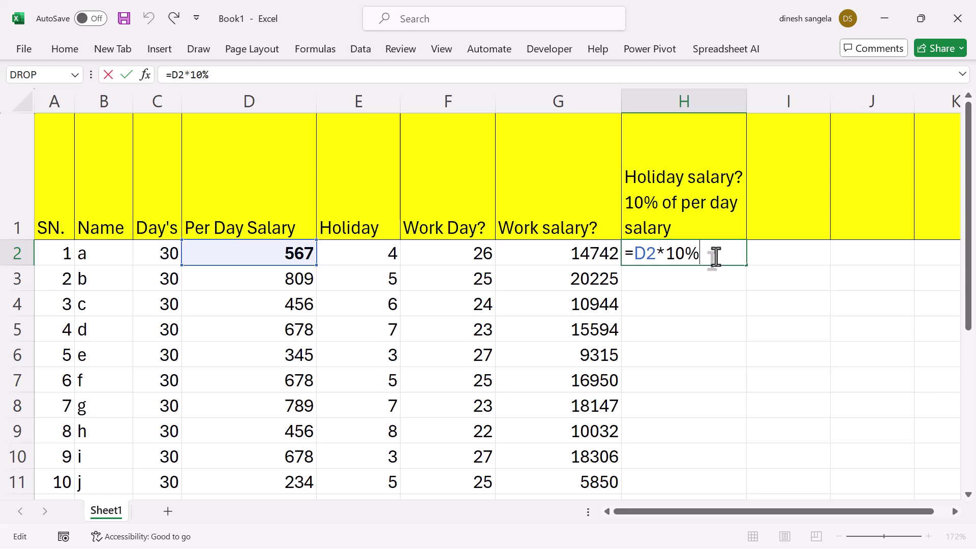
pyautogui.write('*')
pyautogui.click(379, 257)
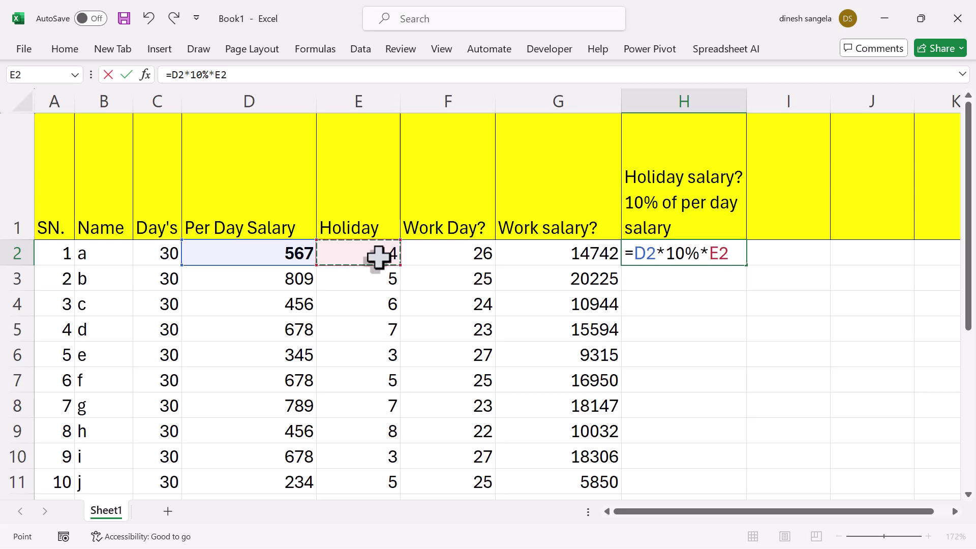
pyautogui.press('Return')
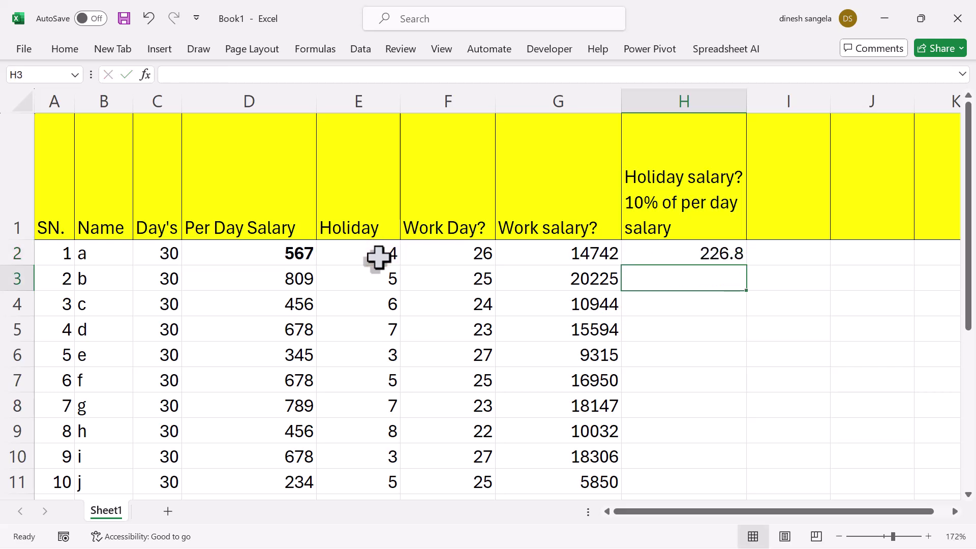
# - Fill the holiday salary formula from H2 down through H13
pyautogui.moveTo(655, 252); pyautogui.dragTo(658, 405)
pyautogui.hotkey('ctrl', 'd')
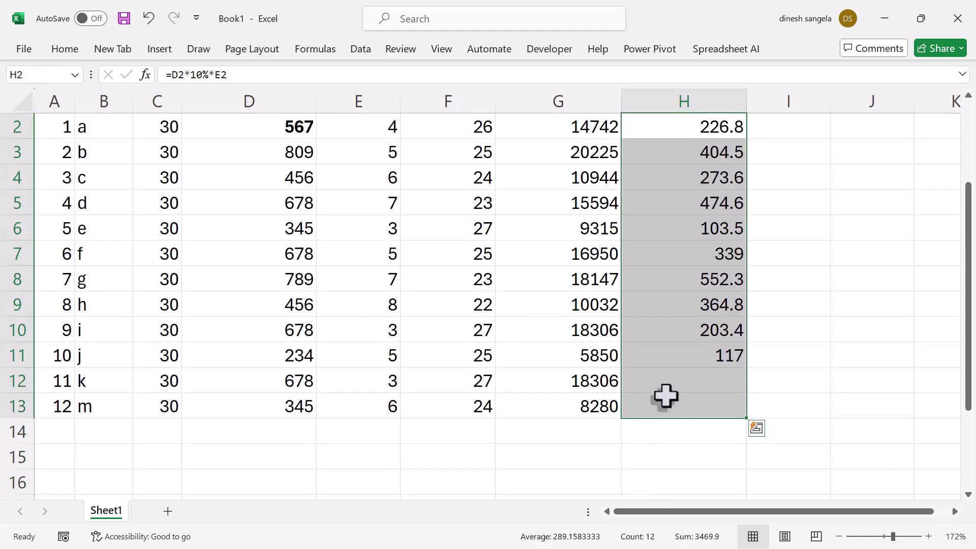
pyautogui.scroll(1, 664, 395)
# - Enter the header "Basic S?" in cell I1
pyautogui.click(780, 216)
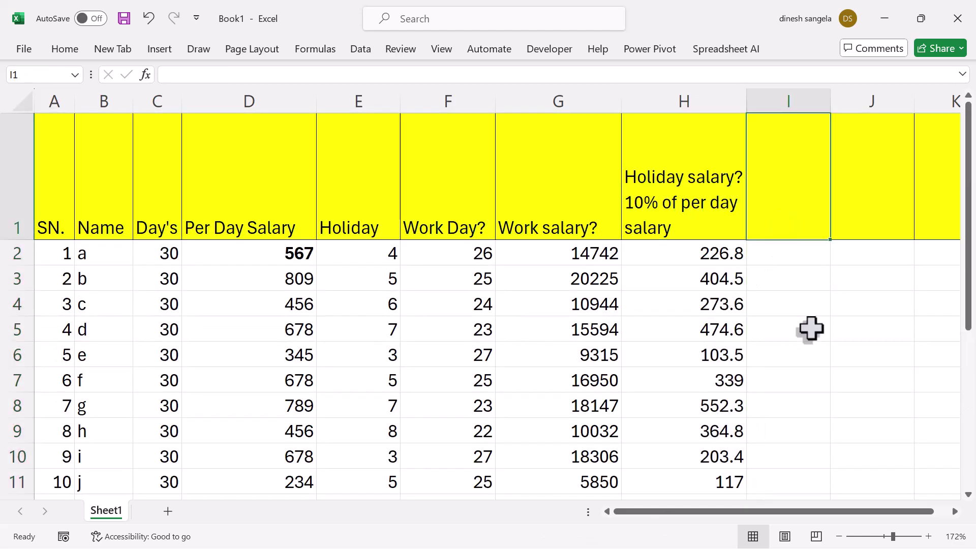
pyautogui.write('Basic S?')
pyautogui.press('Return')
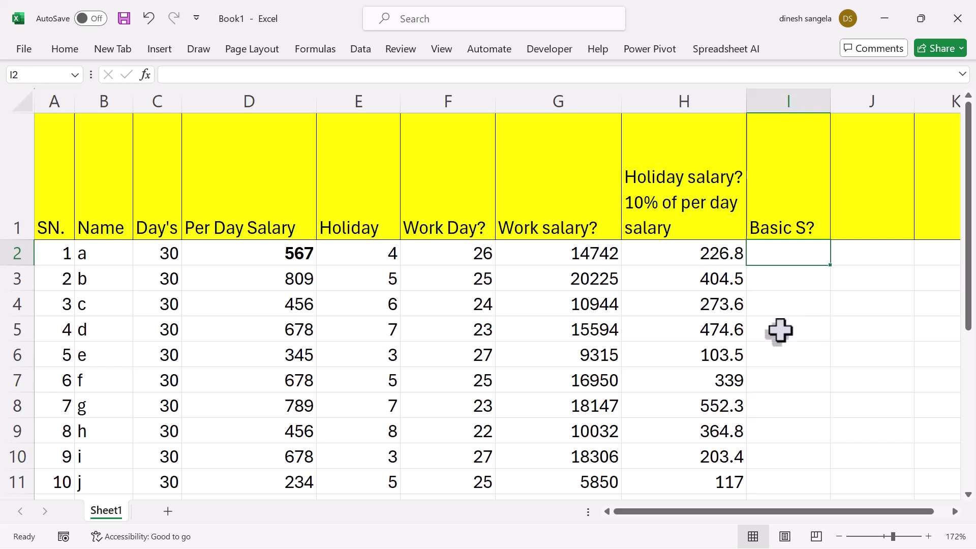
# - Enter the formula =G2+H2 in I2 to add the first row's work salary and holiday salary
pyautogui.click(583, 260)
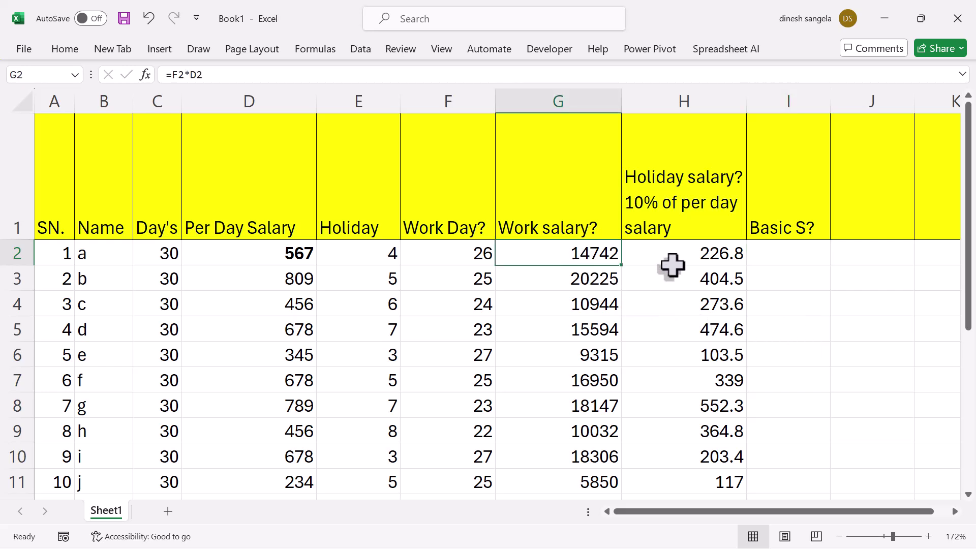
pyautogui.click(693, 257)
pyautogui.moveTo(580, 254); pyautogui.dragTo(676, 257)
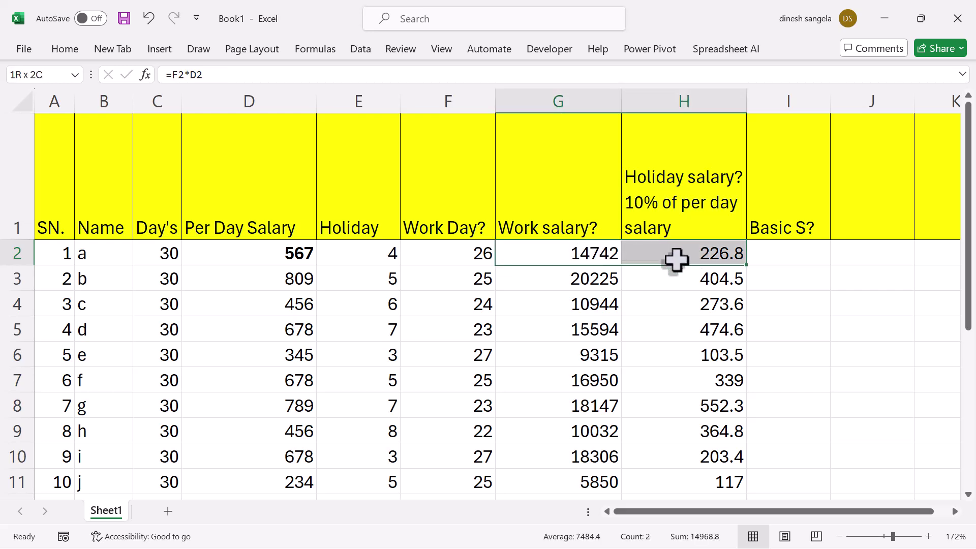
pyautogui.click(774, 255)
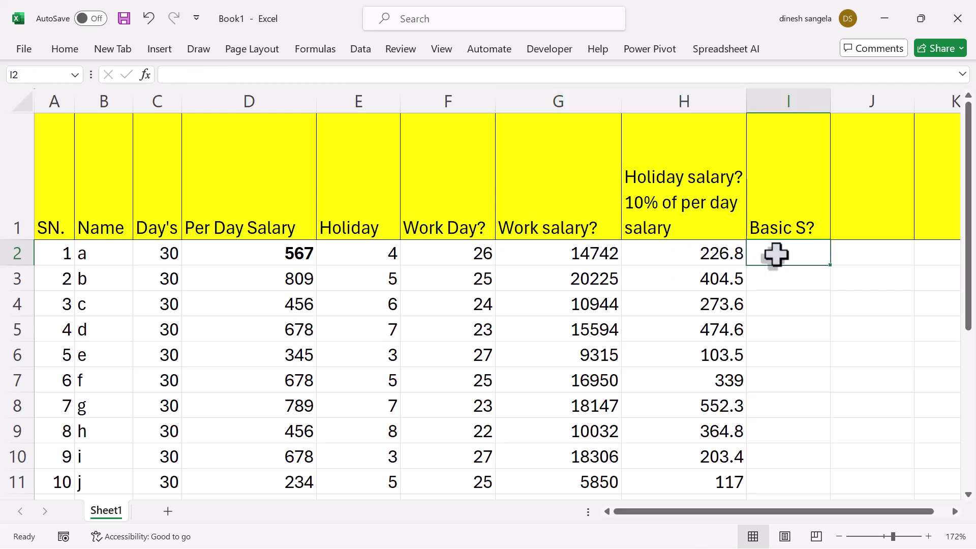
pyautogui.write('=')
pyautogui.click(586, 254)
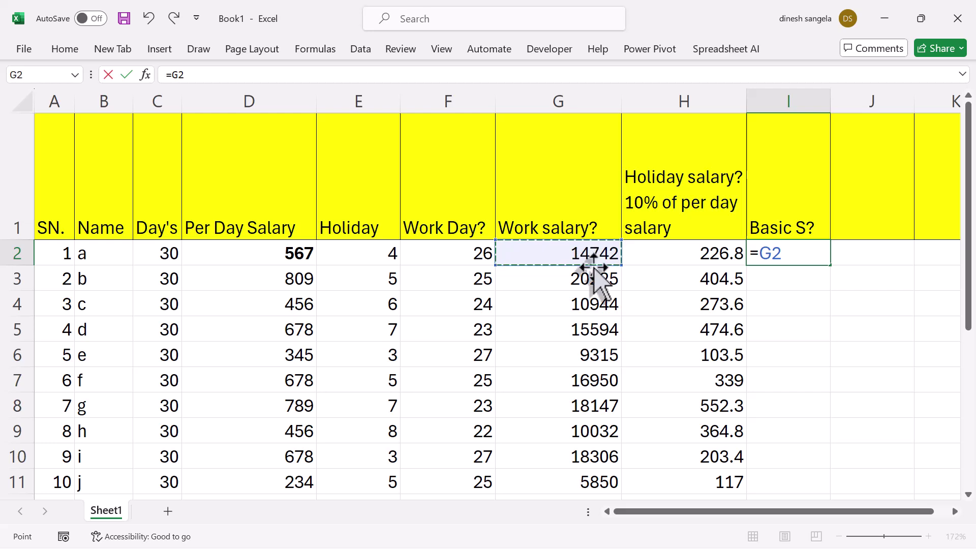
pyautogui.write('+')
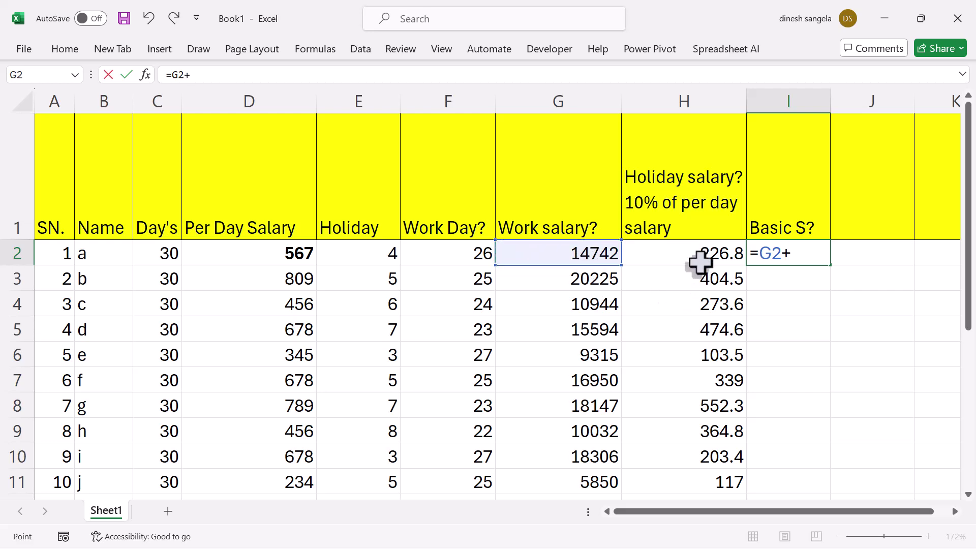
pyautogui.click(695, 260)
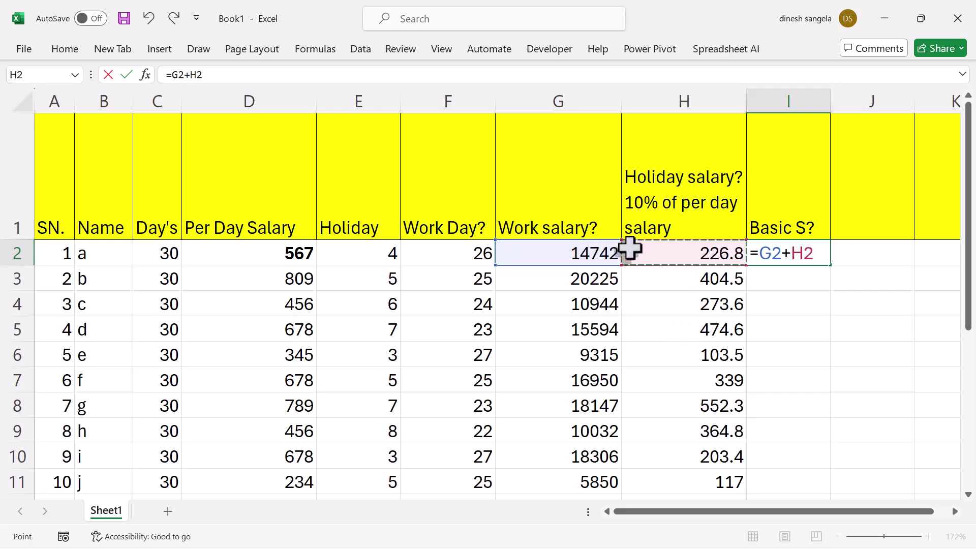
pyautogui.press('Return')
# - Fill the addition formula from I2 down through I6 and clear those cells again
pyautogui.click(811, 254)
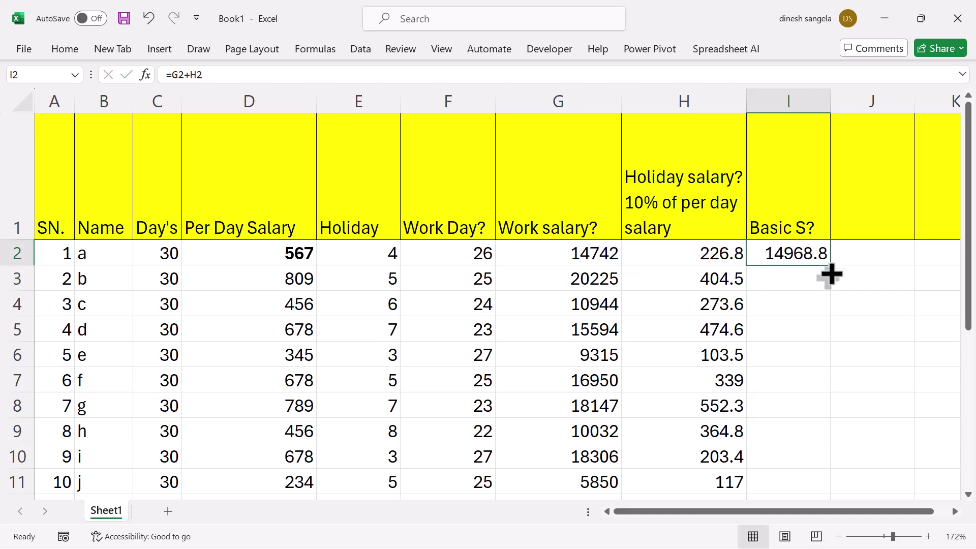
pyautogui.moveTo(829, 265); pyautogui.dragTo(826, 362)
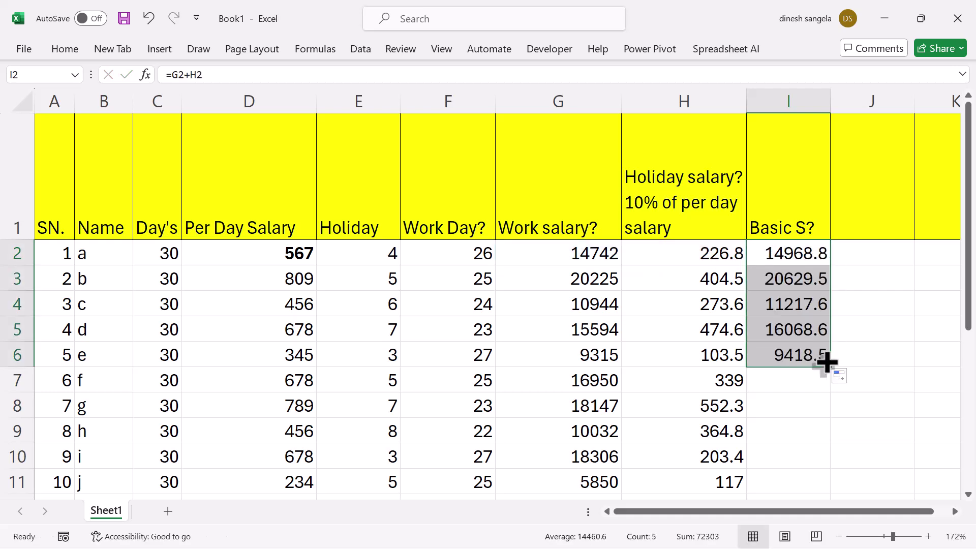
pyautogui.press('Delete')
# - AutoSum the range G2 through I13 so column I gets each row's work salary plus holiday salary
pyautogui.moveTo(893, 537); pyautogui.dragTo(889, 538)
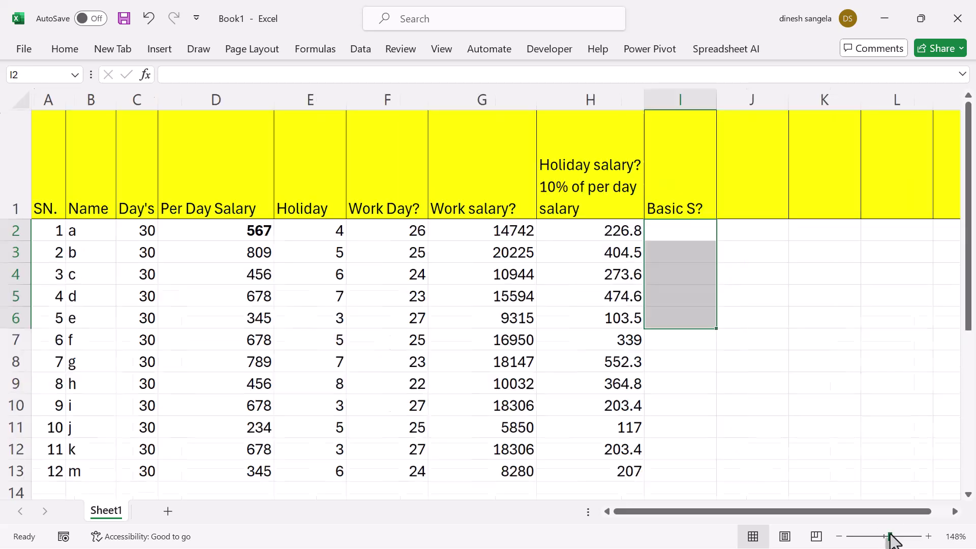
pyautogui.moveTo(508, 237); pyautogui.dragTo(681, 320)
pyautogui.moveTo(681, 394); pyautogui.dragTo(675, 366)
pyautogui.scroll(1, 676, 262)
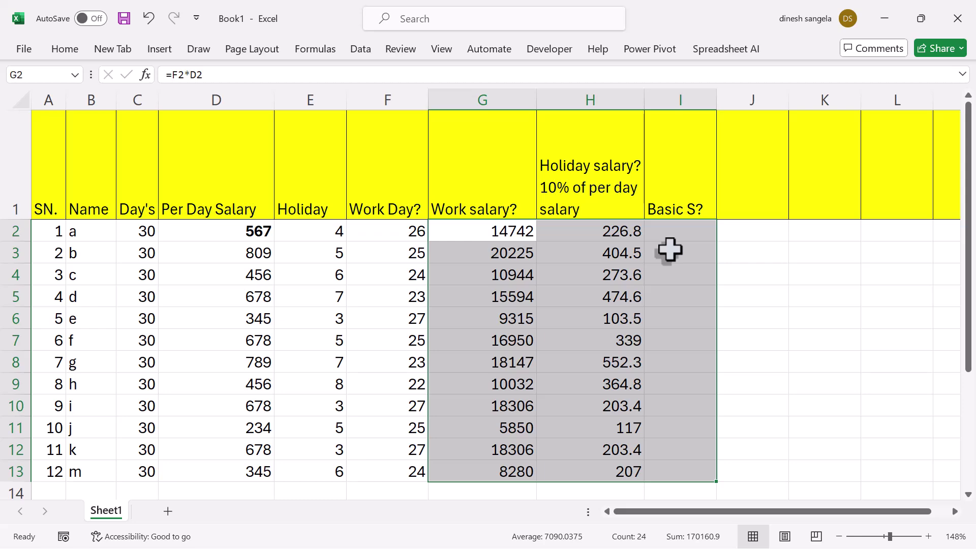
pyautogui.hotkey('alt', '=')
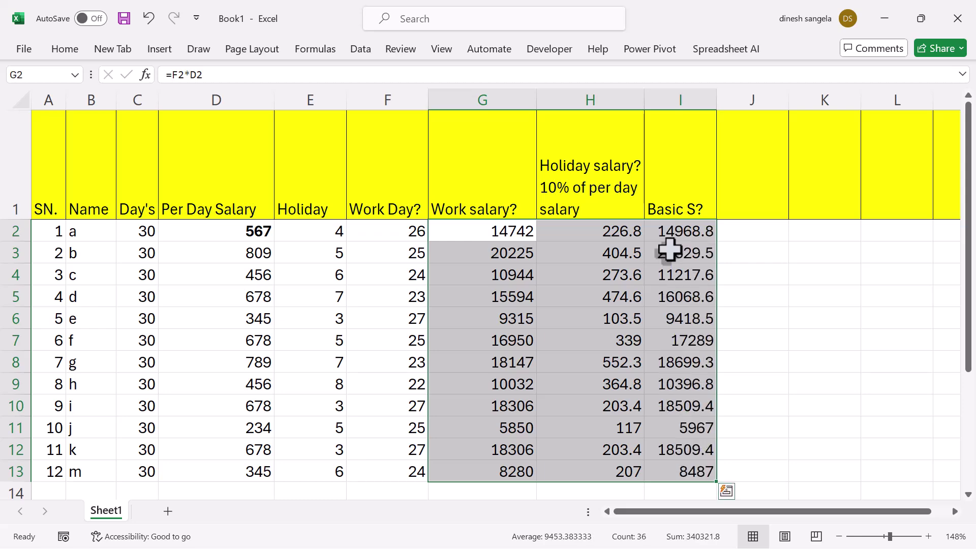
# - Clear the AutoSum formulas from I2 through I13
pyautogui.moveTo(679, 233); pyautogui.dragTo(681, 472)
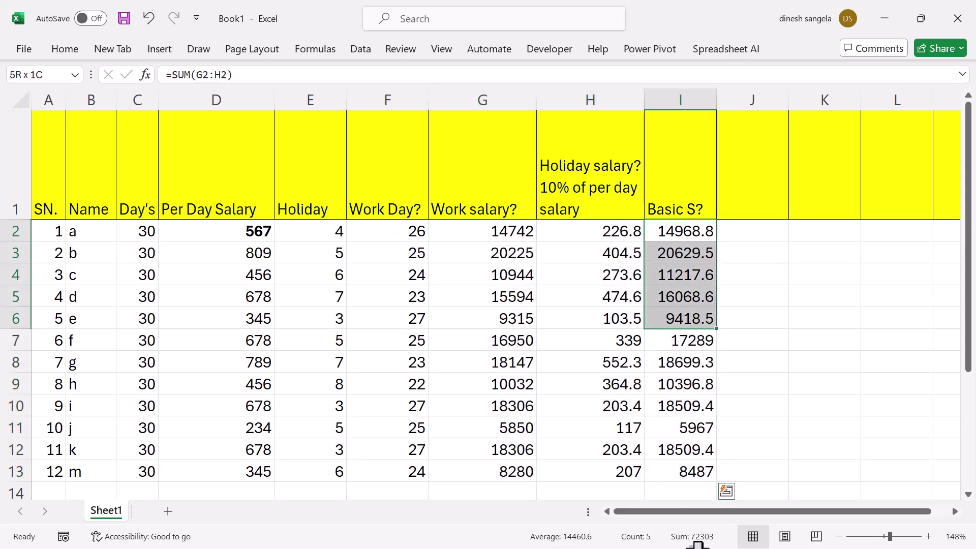
pyautogui.scroll(-1, 701, 472)
pyautogui.press('Delete')
pyautogui.scroll(1, 679, 244)
# - Enter the formula =SUM(G2:H2) in cell I2 for the first basic salary
pyautogui.click(675, 230)
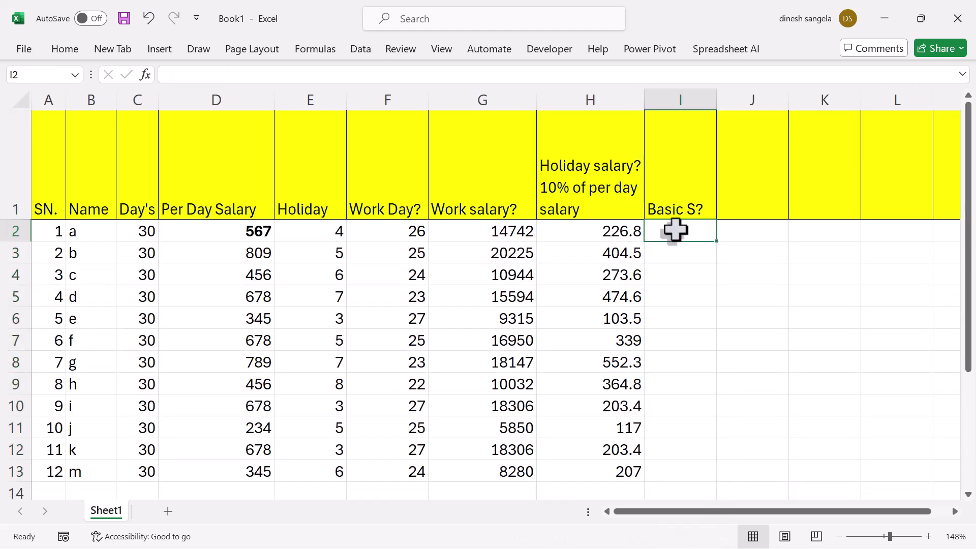
pyautogui.write('=si,')
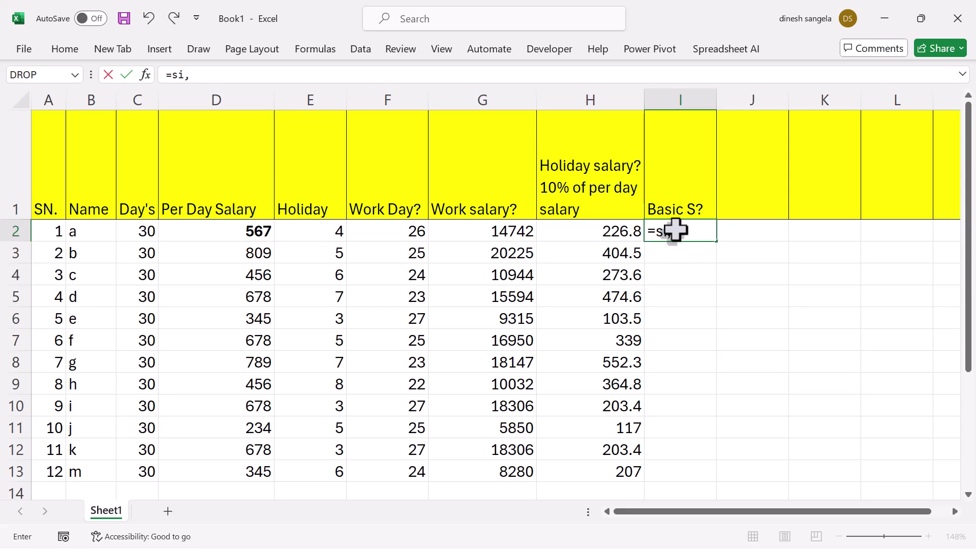
pyautogui.press('BackSpace')
pyautogui.write('su')
pyautogui.press('BackSpace')
pyautogui.press('BackSpace')
pyautogui.write('um')
pyautogui.press('Tab')
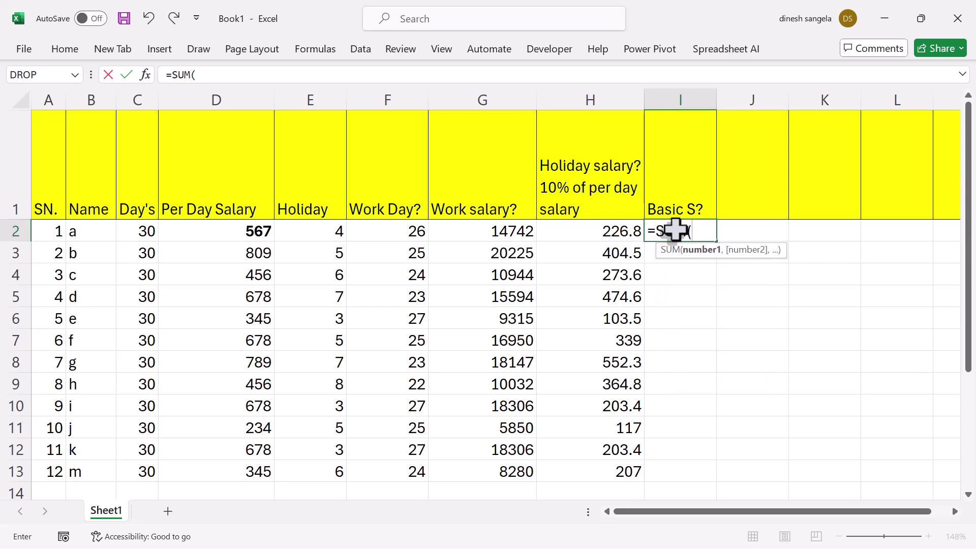
pyautogui.moveTo(529, 234); pyautogui.dragTo(593, 234)
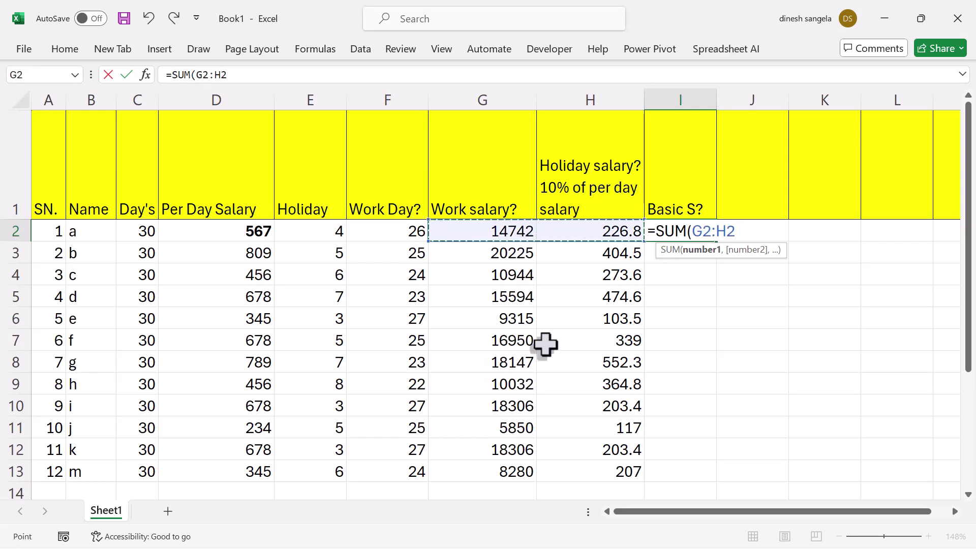
pyautogui.write(')')
pyautogui.press('Return')
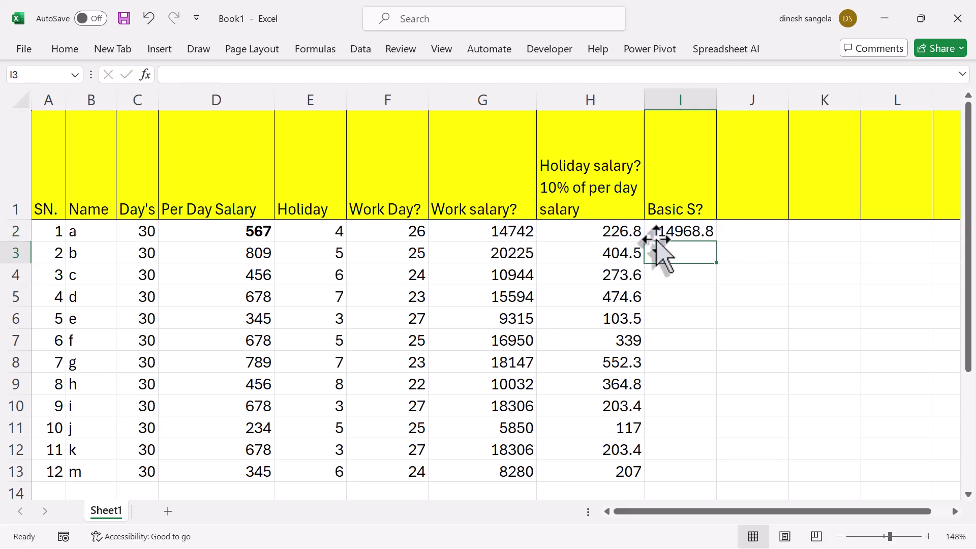
# - Fill the SUM formula from I2 down through I13 and clear the whole range again
pyautogui.click(666, 231)
pyautogui.moveTo(715, 242); pyautogui.dragTo(701, 376)
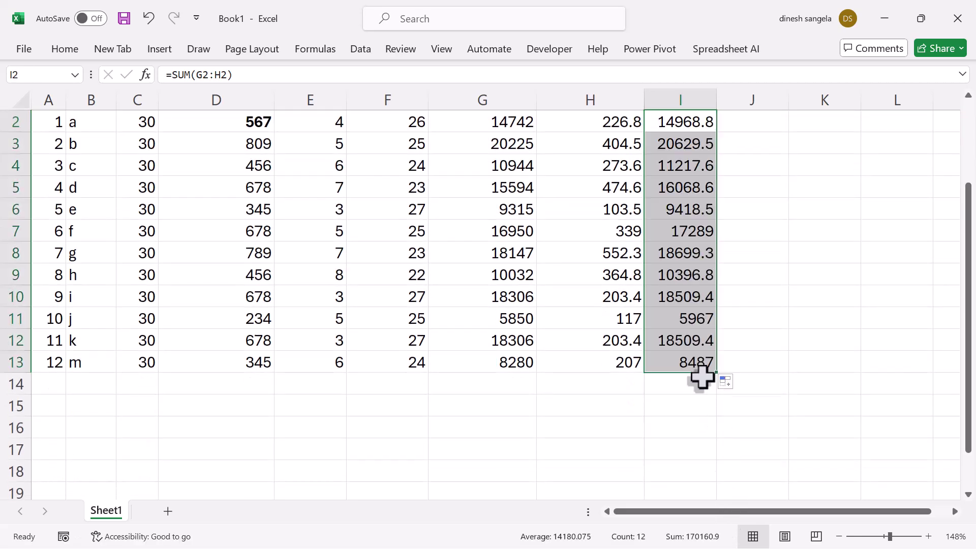
pyautogui.scroll(1, 701, 376)
pyautogui.press('Delete')
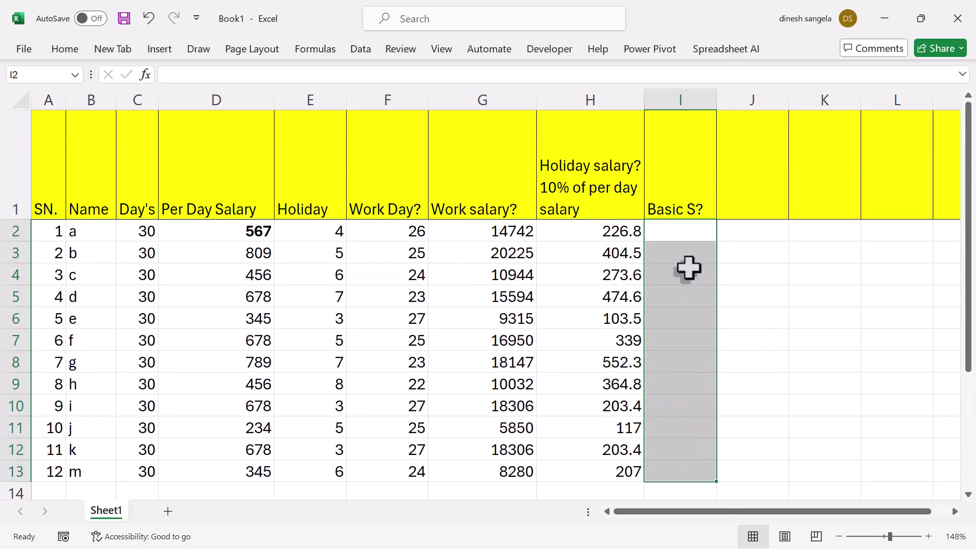
# - Enter =SUM(G2:H2) into all of I2 through I13 in one go and clear the range again
pyautogui.moveTo(673, 242); pyautogui.dragTo(673, 354)
pyautogui.scroll(1, 669, 350)
pyautogui.write('=sum(')
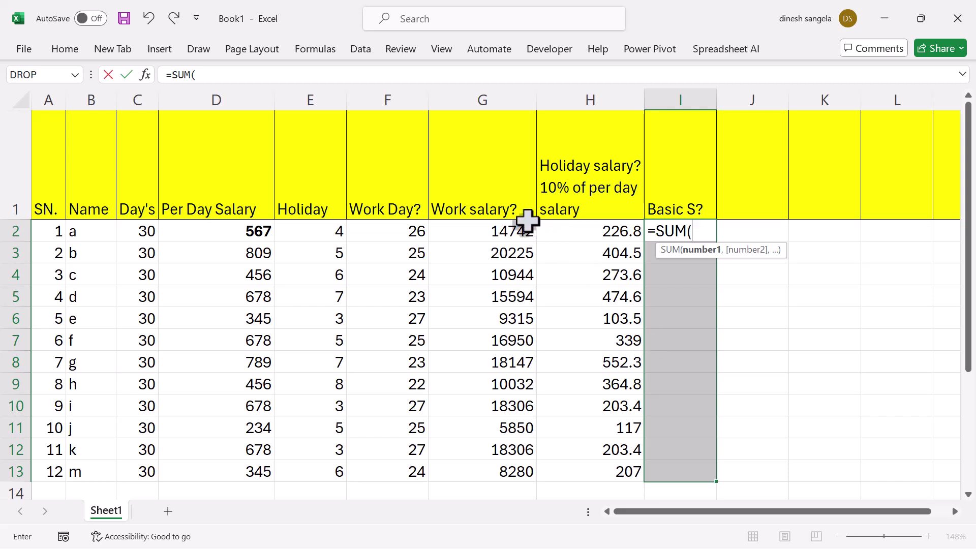
pyautogui.moveTo(518, 230); pyautogui.dragTo(581, 226)
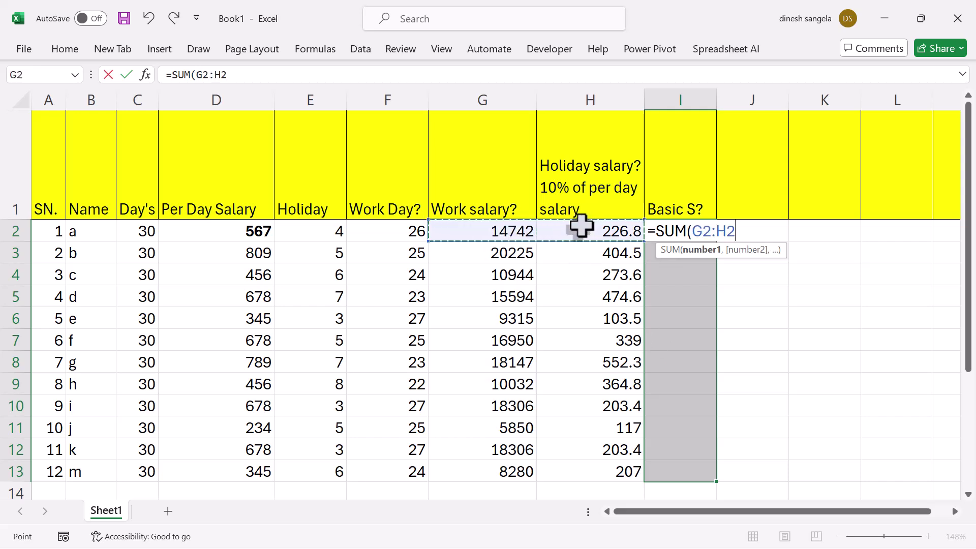
pyautogui.write(')')
pyautogui.hotkey('ctrl', 'Return')
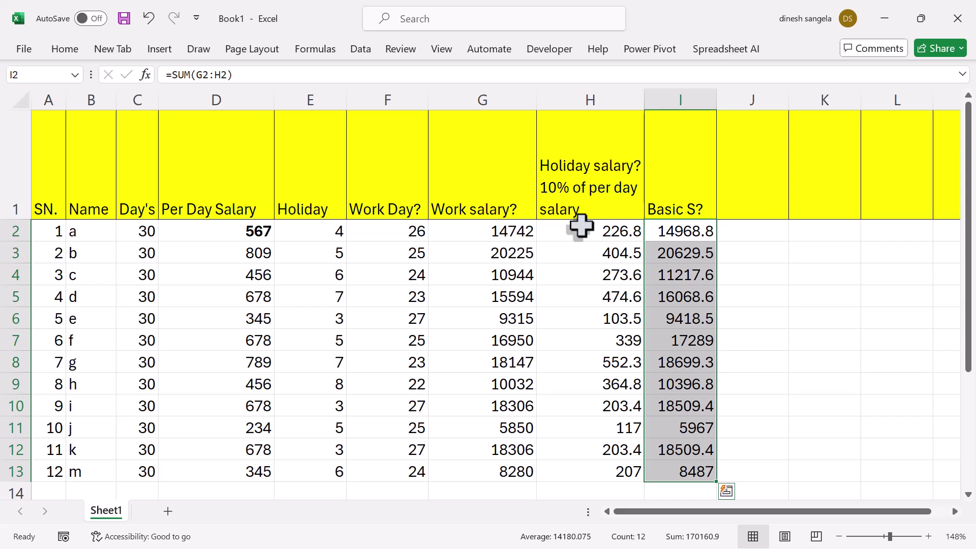
pyautogui.press('Delete')
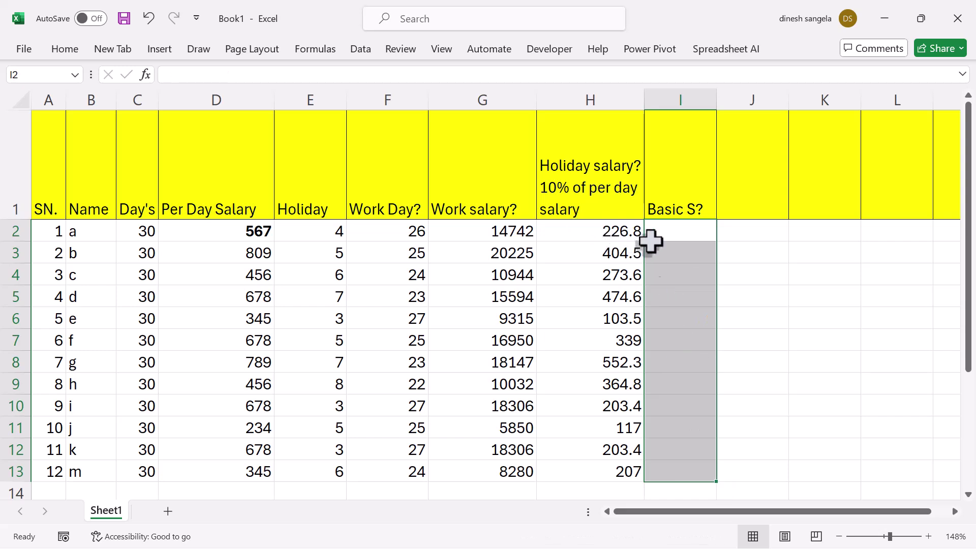
# - Enter the formula =G2+H2 in the emptied cell I2 as the basic salary calculation
pyautogui.click(665, 235)
pyautogui.write('=')
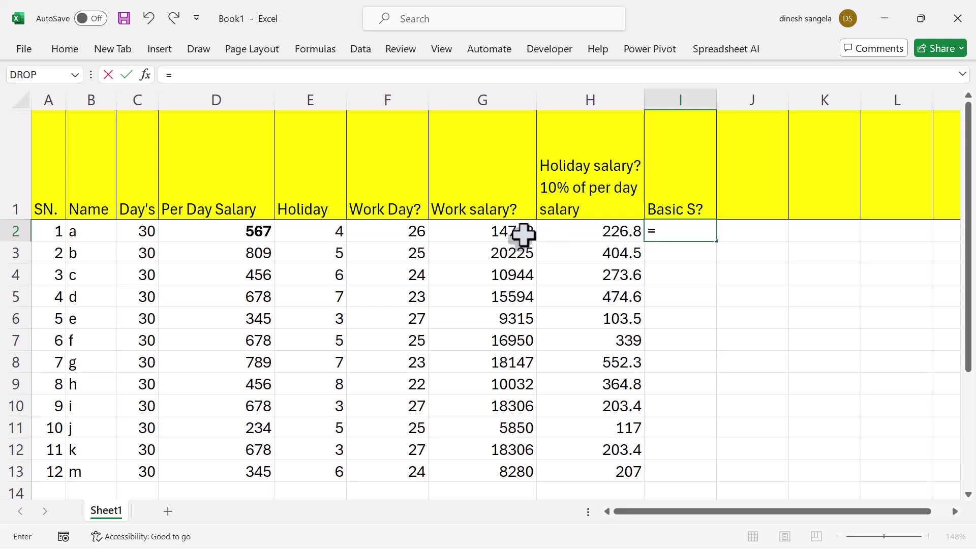
pyautogui.click(523, 234)
pyautogui.write('+')
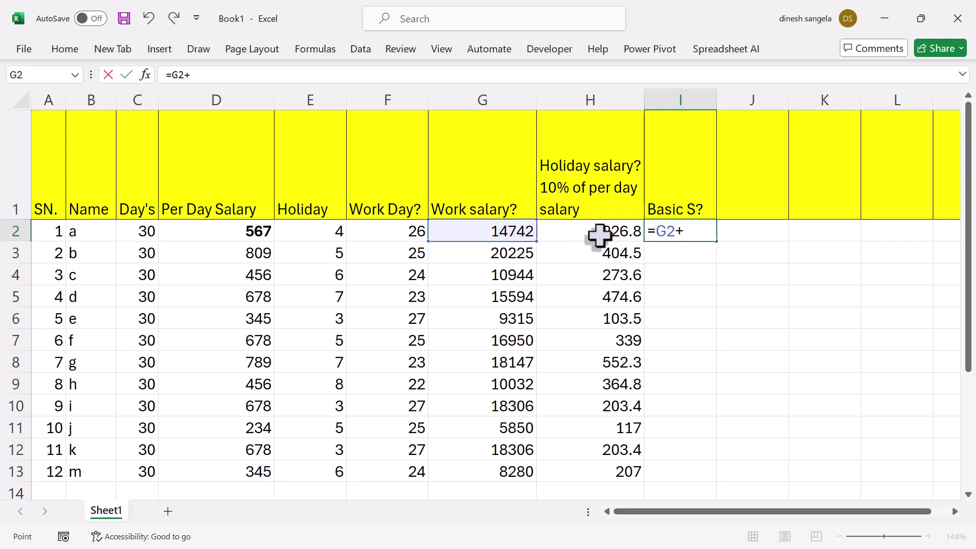
pyautogui.click(594, 234)
pyautogui.press('Return')
# - Fill the basic salary formula from I2 down through I13
pyautogui.click(692, 230)
pyautogui.moveTo(717, 242); pyautogui.dragTo(703, 349)
pyautogui.scroll(1, 682, 305)
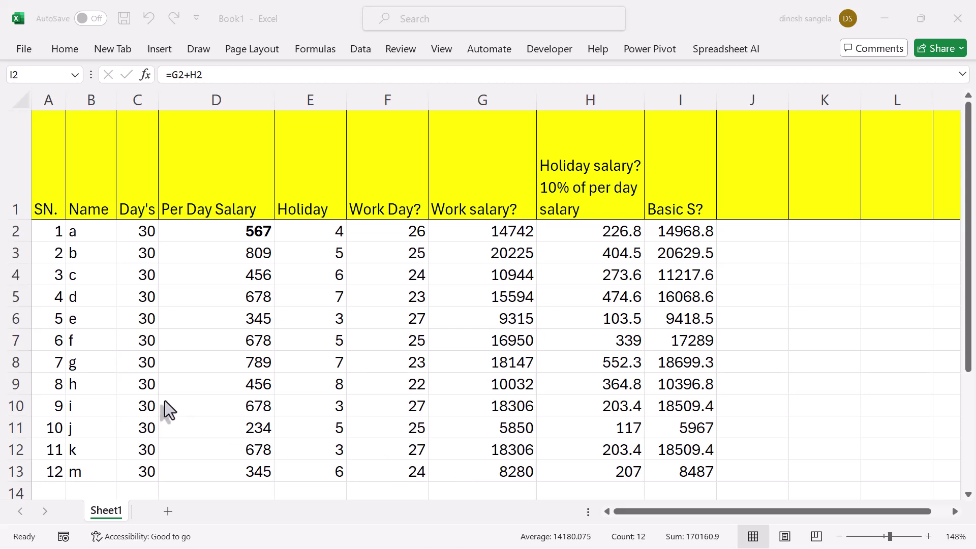
pyautogui.click(736, 510)
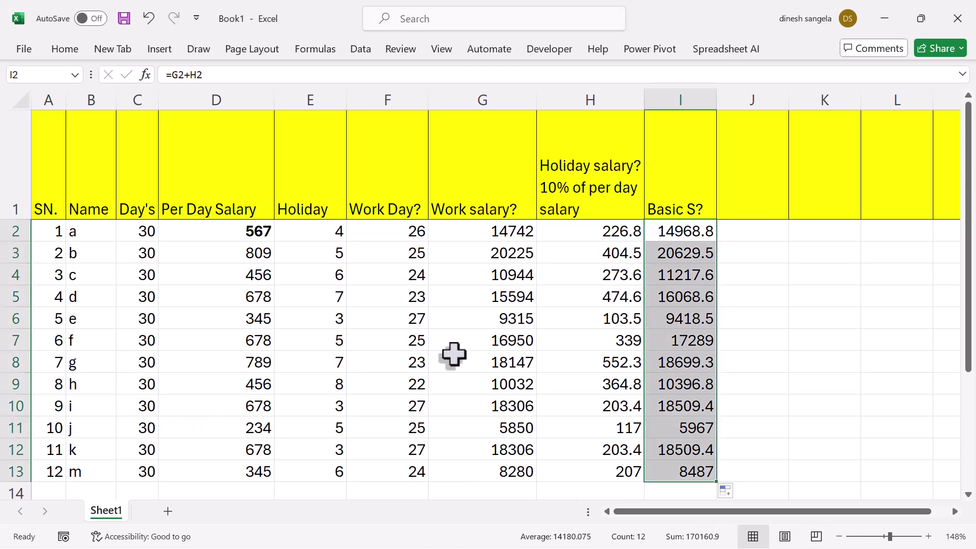
# - Add the column headers "Hra 2% bs" in J1 and "da 4% bs" in K1
pyautogui.click(681, 197)
pyautogui.click(765, 204)
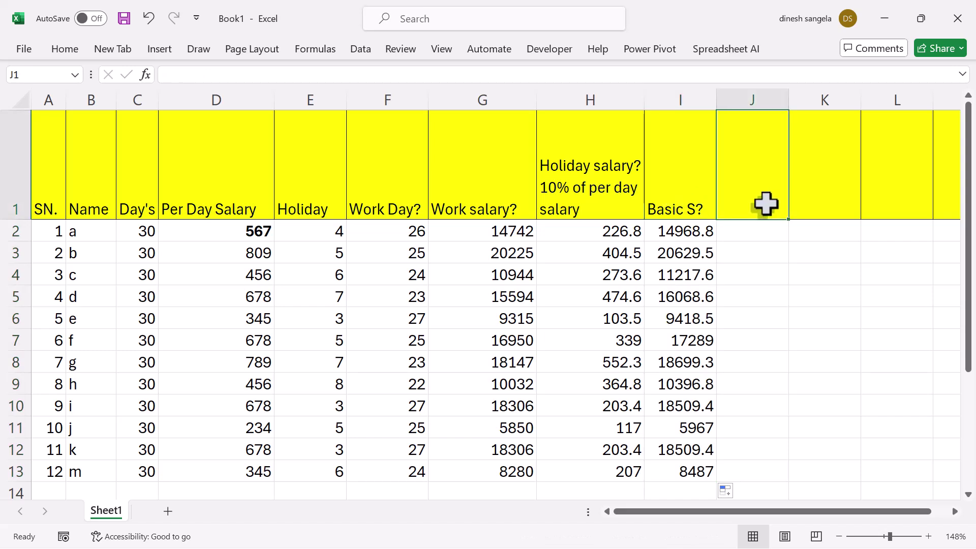
pyautogui.write('HRa')
pyautogui.press('BackSpace')
pyautogui.press('BackSpace')
pyautogui.write('ra')
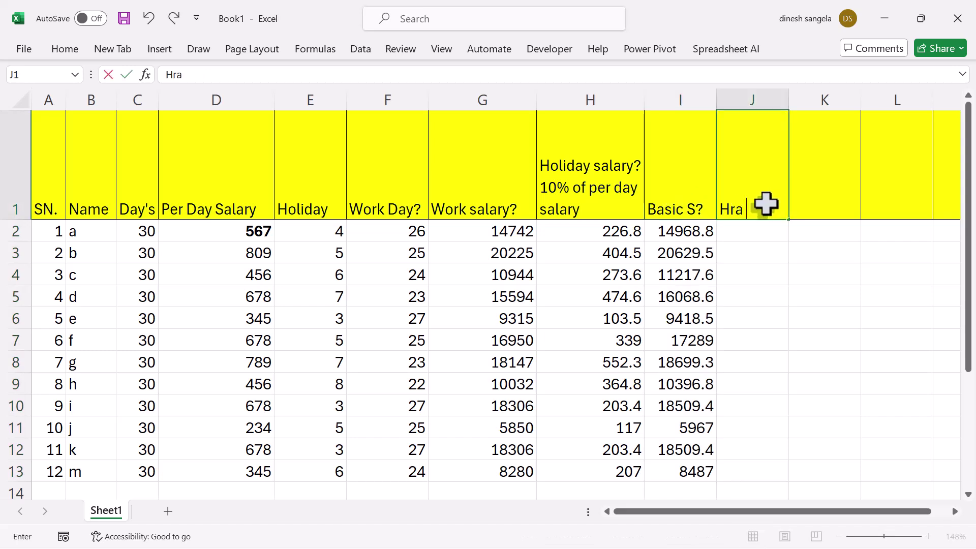
pyautogui.write(' 2% bs')
pyautogui.press('Tab')
pyautogui.write('da')
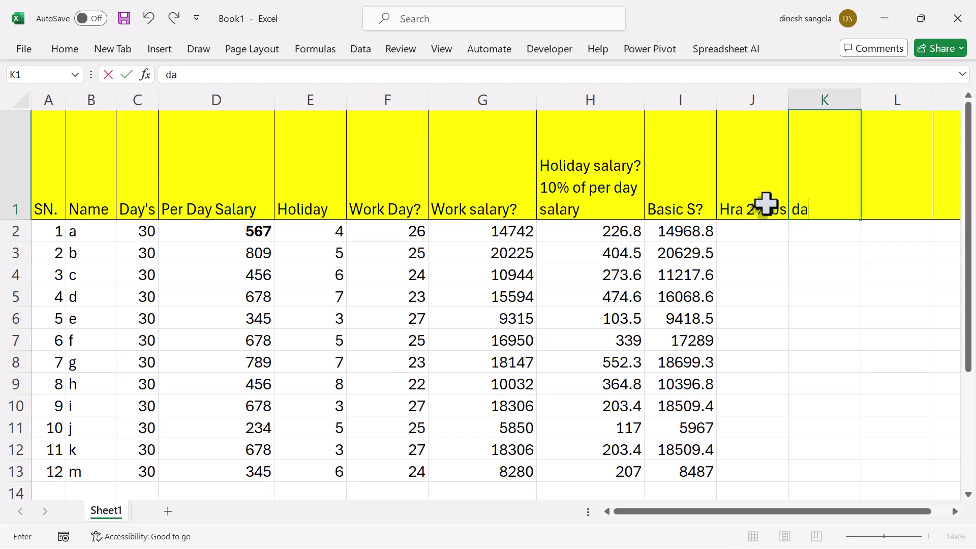
pyautogui.write(' 4% bs')
pyautogui.press('Tab')
# - Add the column headers "ma 6%bs" in L1 and "ta 1% bs" in M1
pyautogui.write('ma 6%')
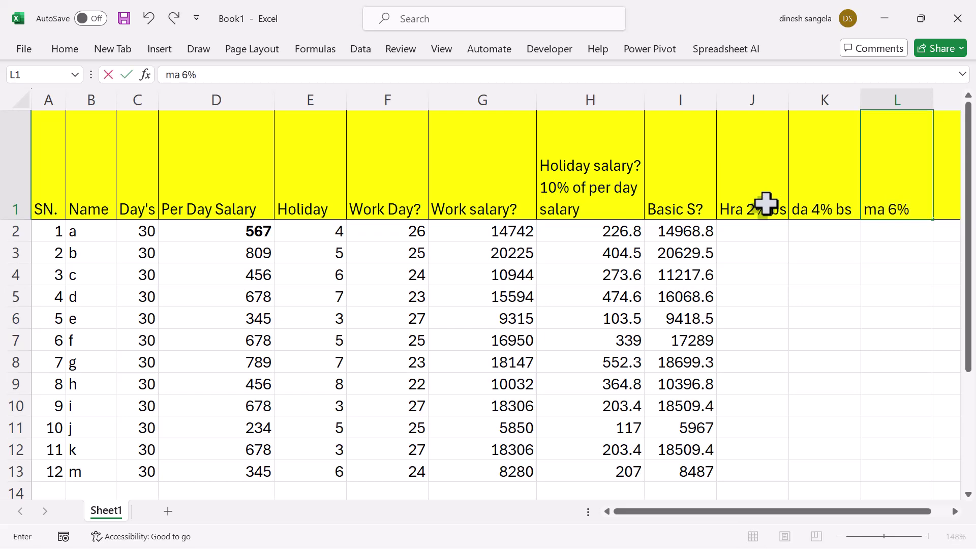
pyautogui.write('bs')
pyautogui.press('Tab')
pyautogui.write('ta 1% bs')
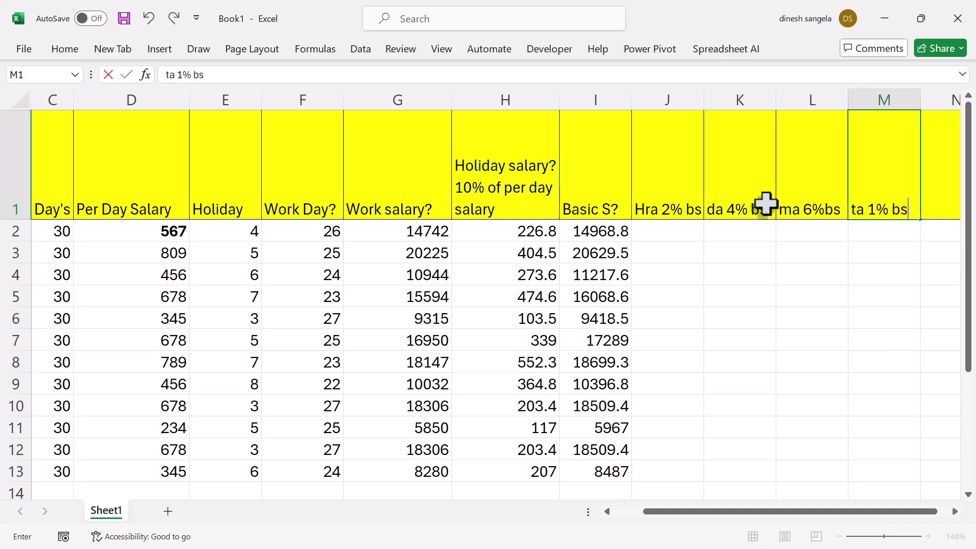
pyautogui.click(767, 292)
pyautogui.click(678, 194)
pyautogui.click(730, 200)
pyautogui.click(798, 208)
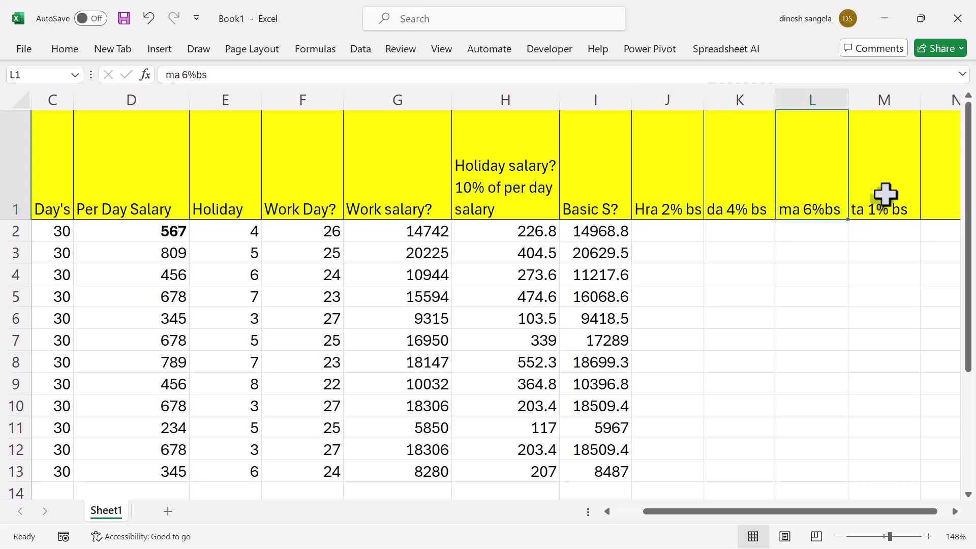
pyautogui.click(885, 195)
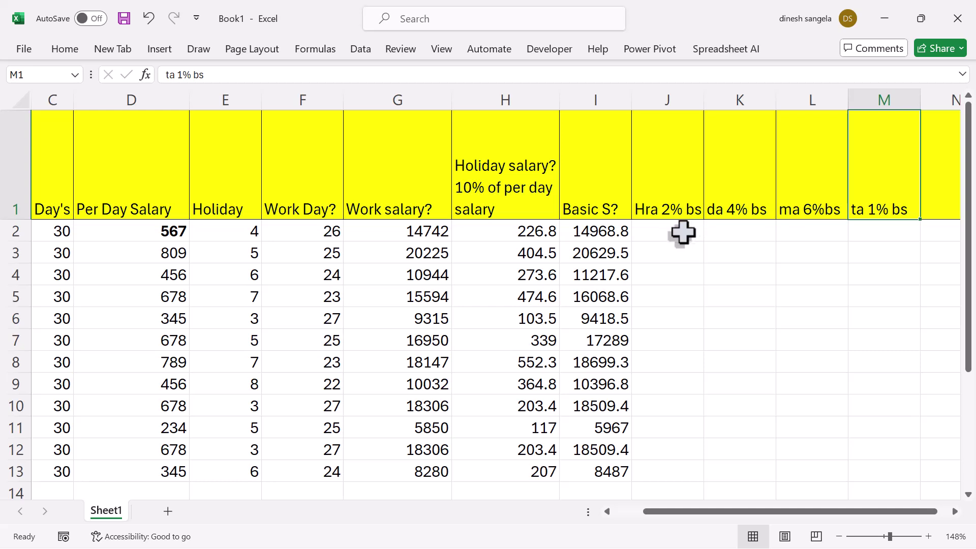
# - Enter the formula =I2*2% in J2 to calculate the Hra from the basic salary
pyautogui.click(645, 233)
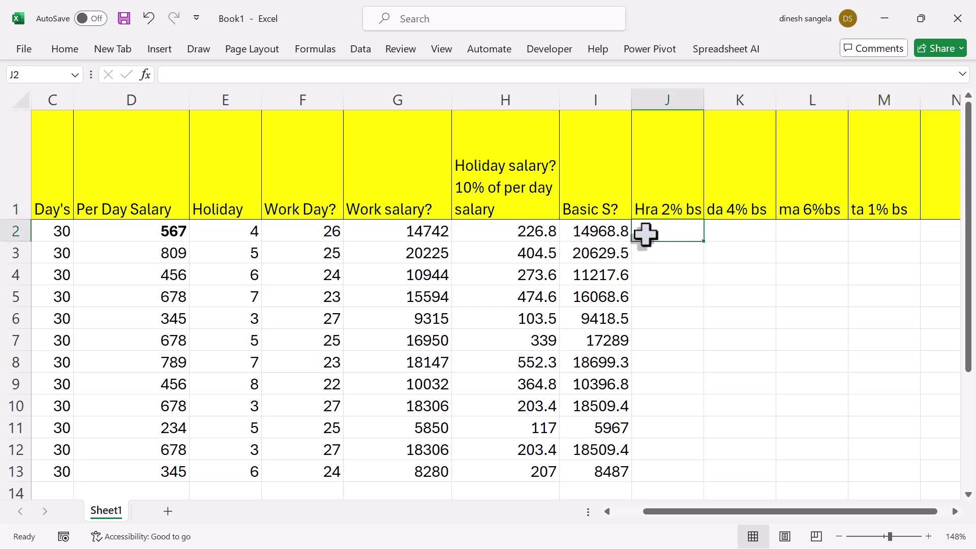
pyautogui.write('=')
pyautogui.click(593, 233)
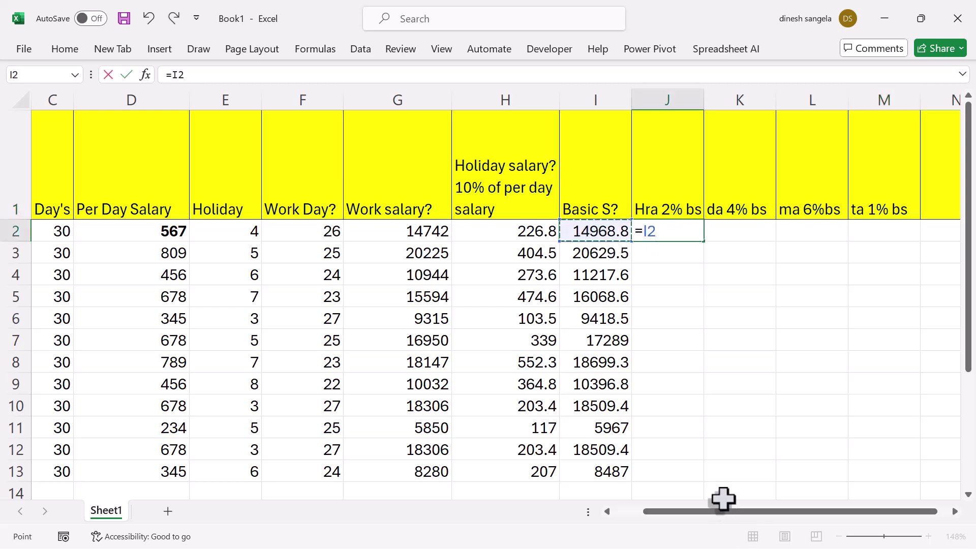
pyautogui.write('*')
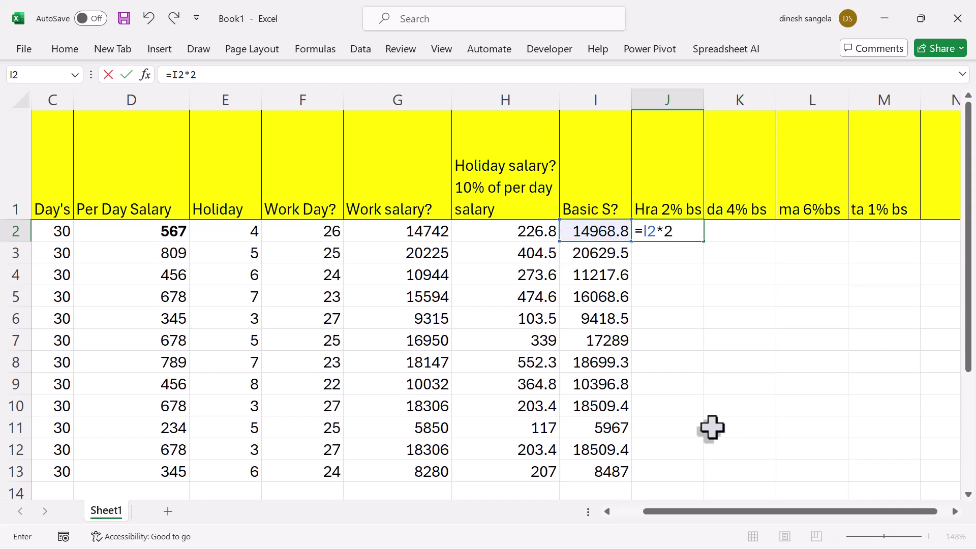
pyautogui.write('2%')
pyautogui.press('Return')
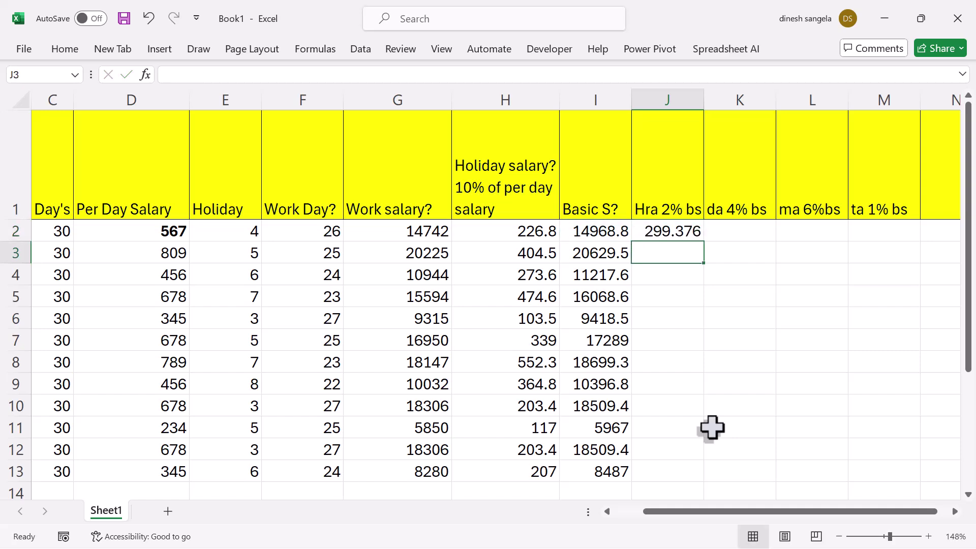
# - Enter the formula =I2*4% in K2 to calculate the da from the basic salary
pyautogui.click(758, 235)
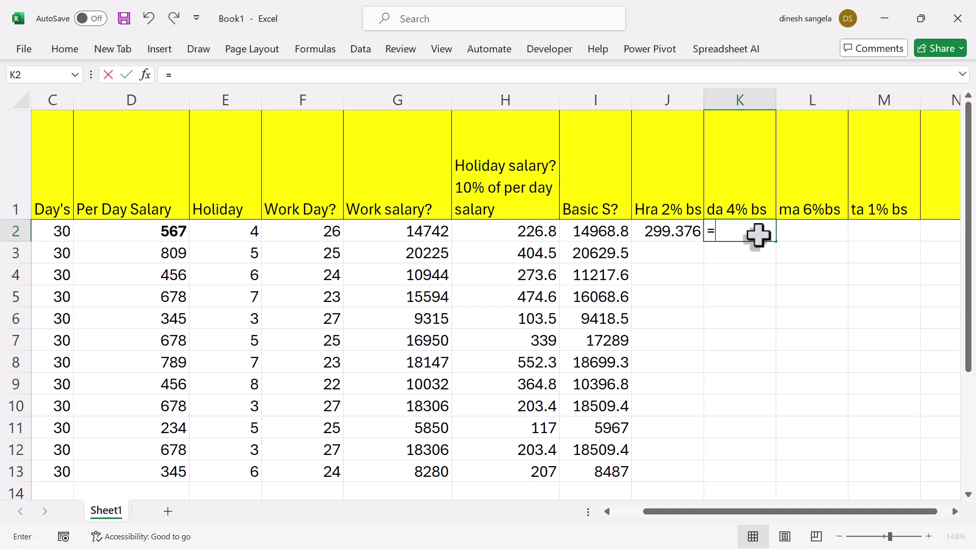
pyautogui.write('=')
pyautogui.click(594, 231)
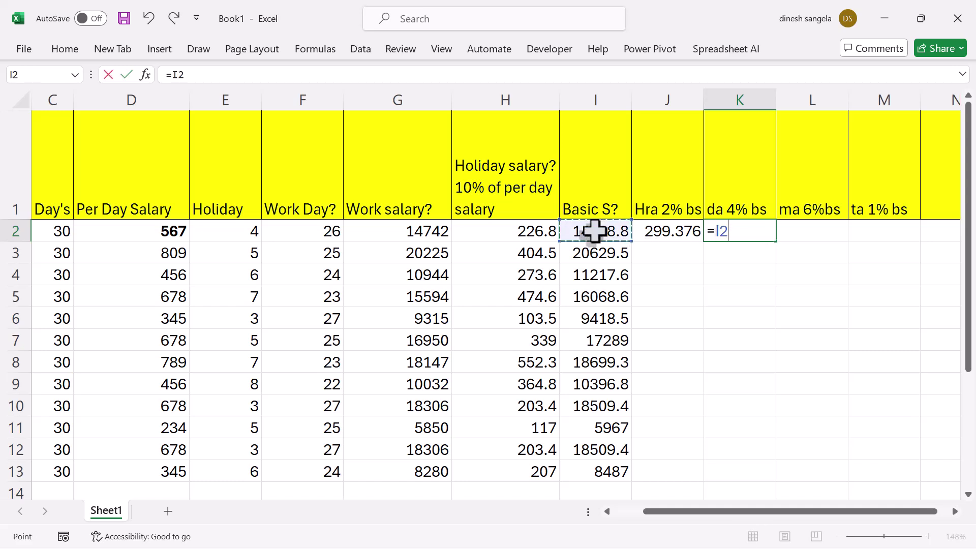
pyautogui.write('*')
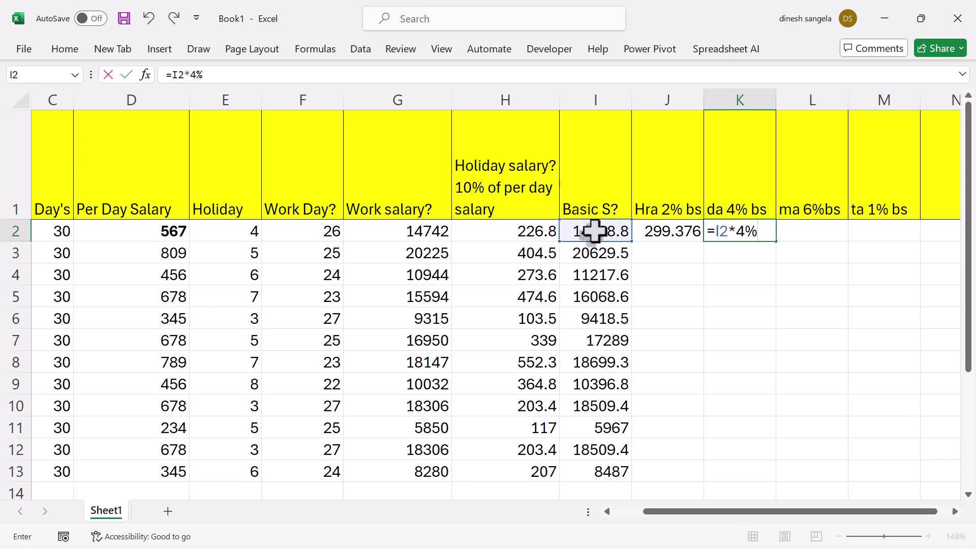
pyautogui.press('Return')
# - Enter the formula =I2*6% in L2 to calculate the ma from the basic salary
pyautogui.click(831, 231)
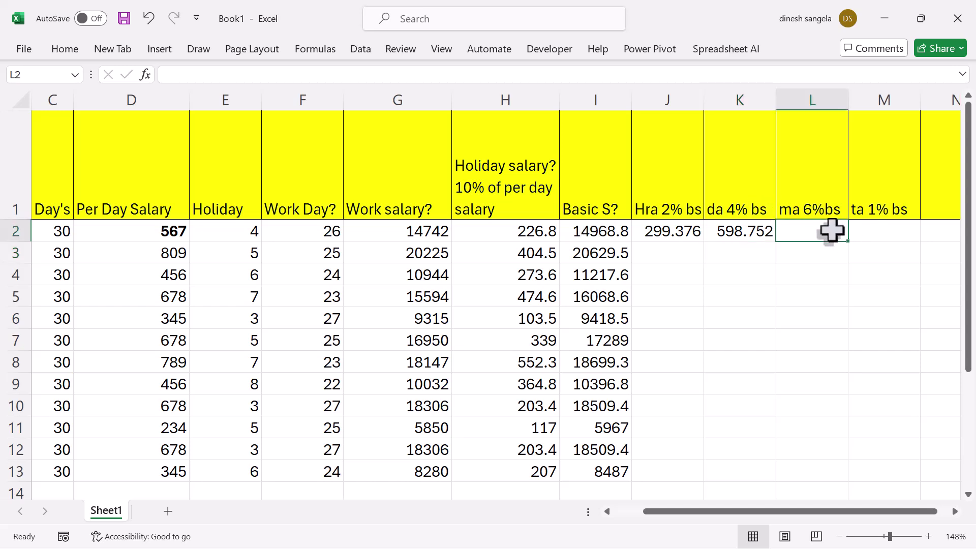
pyautogui.write('=')
pyautogui.click(609, 232)
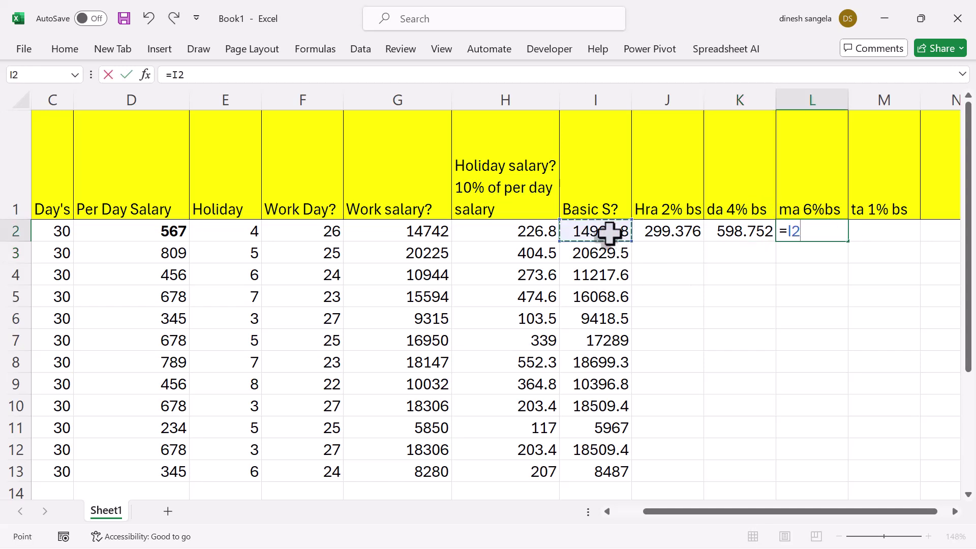
pyautogui.write('*6%')
pyautogui.press('Return')
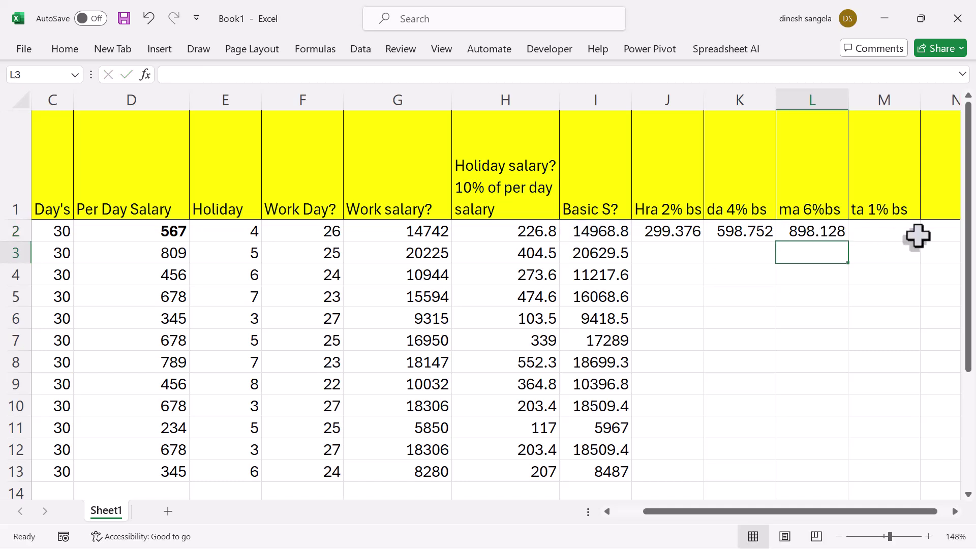
# - Enter the formula =I2*1% in M2 and fill the allowance formulas of J2:M2 down through row 13
pyautogui.click(900, 231)
pyautogui.write('=')
pyautogui.click(579, 229)
pyautogui.write('*')
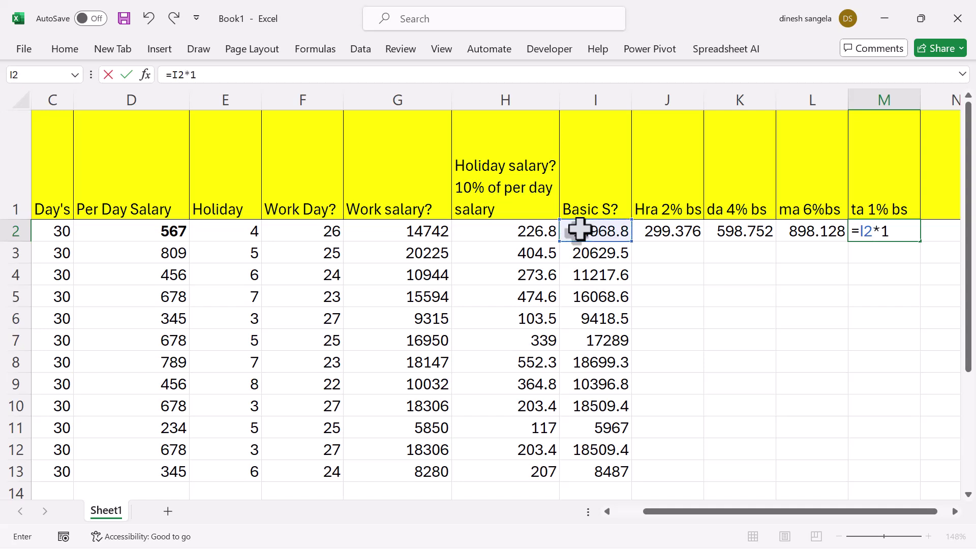
pyautogui.write('1%')
pyautogui.press('Return')
pyautogui.moveTo(675, 233); pyautogui.dragTo(899, 357)
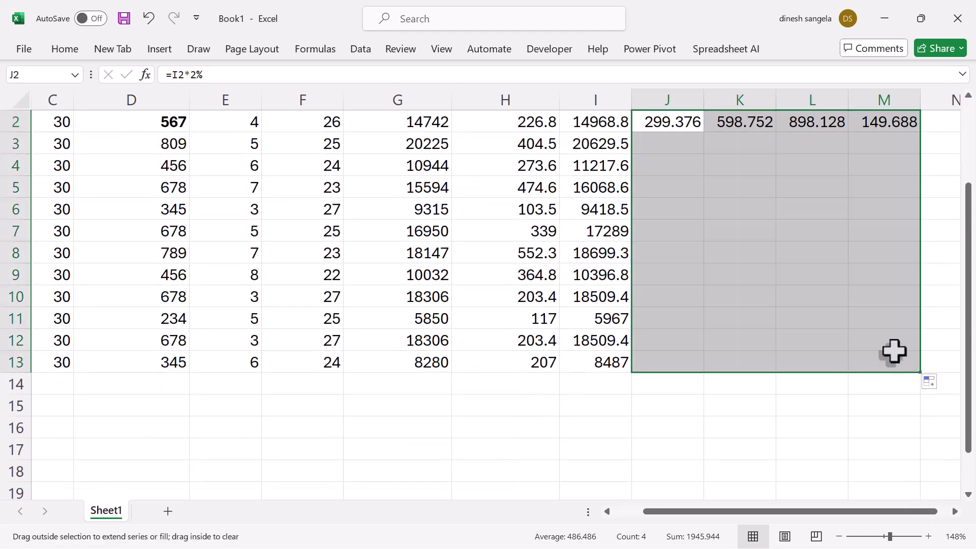
pyautogui.scroll(1, 876, 338)
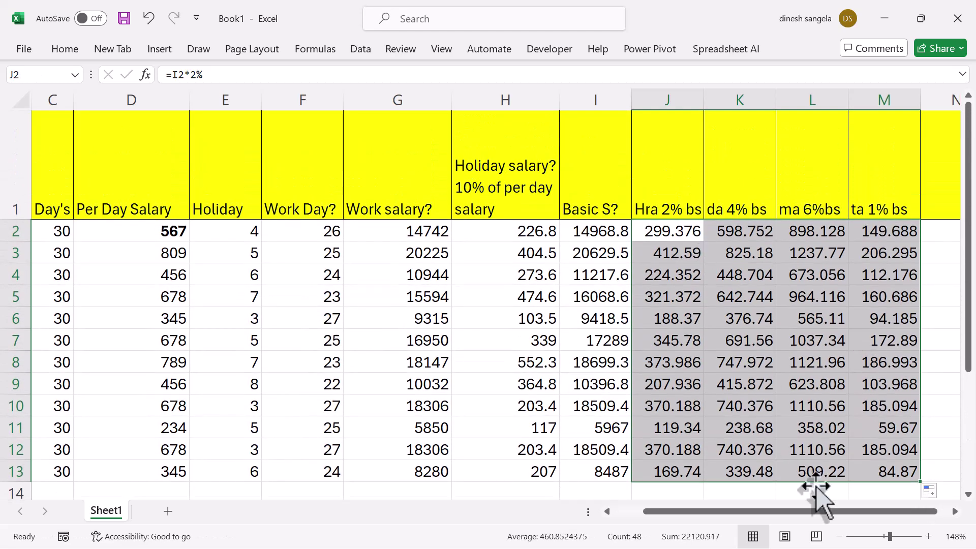
# - Add the column header "gs" in N1
pyautogui.hscroll(1, 835, 518)
pyautogui.click(909, 216)
pyautogui.write('gs')
pyautogui.press('Return')
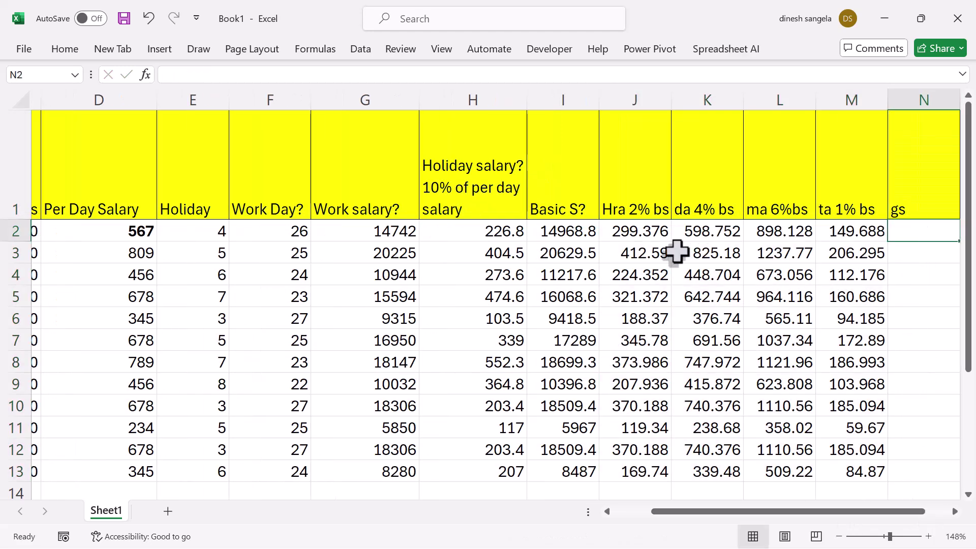
pyautogui.click(573, 232)
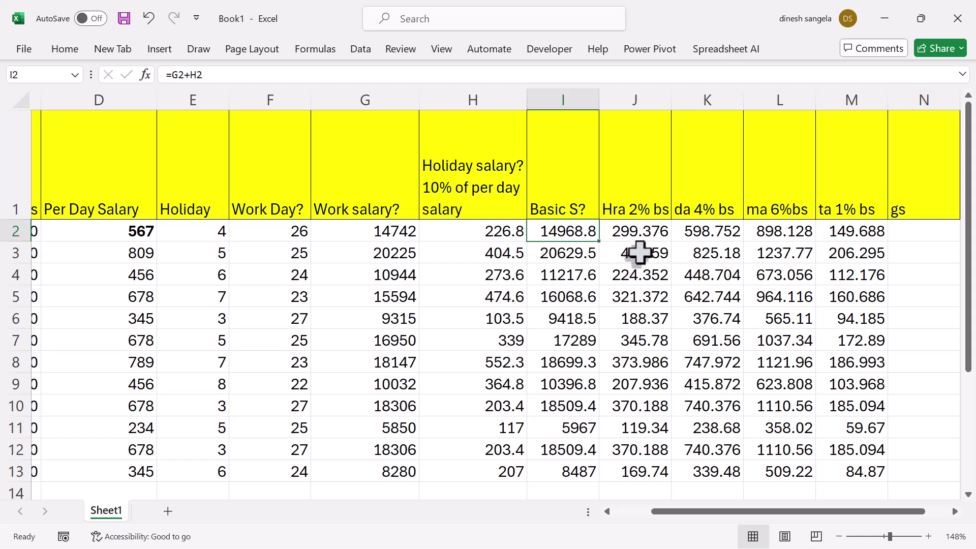
pyautogui.click(645, 232)
pyautogui.click(701, 234)
pyautogui.click(769, 239)
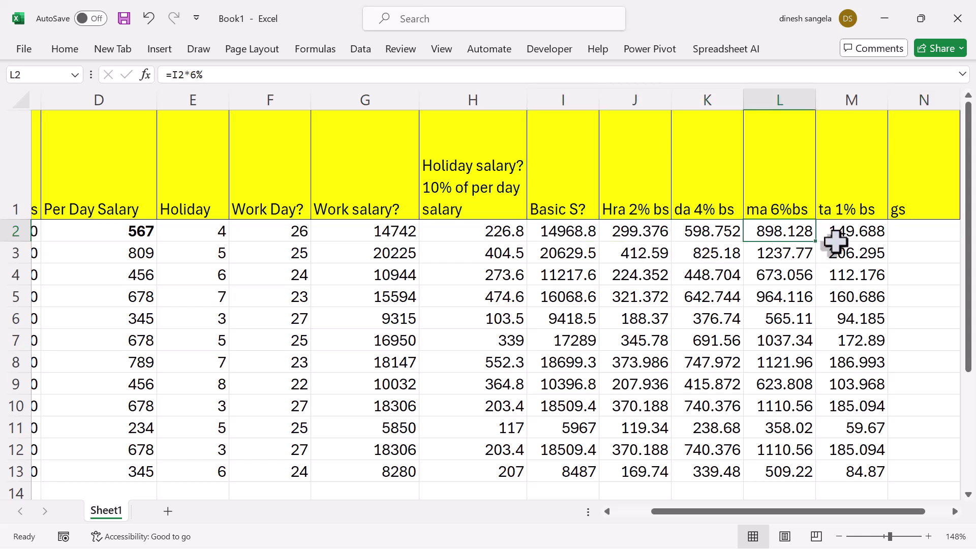
pyautogui.click(839, 236)
# - Enter the formula =I2+J2+K2+L2+M2 in N2 to add the allowances to the basic salary
pyautogui.click(899, 232)
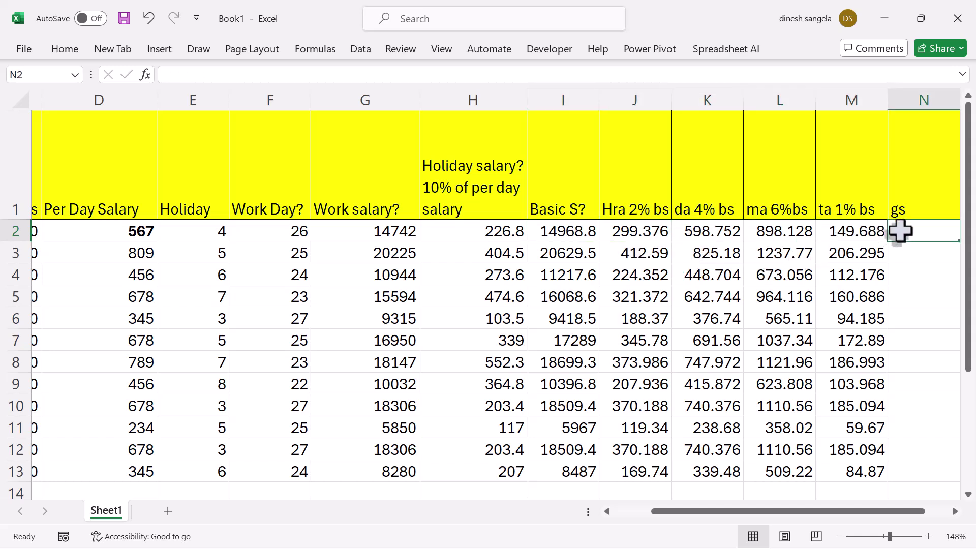
pyautogui.write('=')
pyautogui.click(579, 231)
pyautogui.write('+')
pyautogui.click(653, 231)
pyautogui.write('+')
pyautogui.click(701, 234)
pyautogui.write('+')
pyautogui.click(780, 232)
pyautogui.write('+')
pyautogui.click(846, 229)
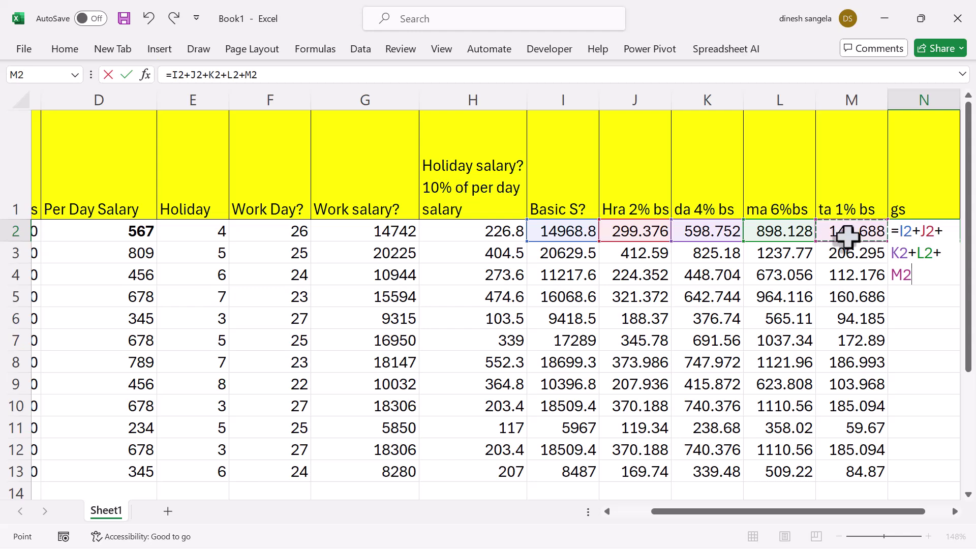
pyautogui.moveTo(917, 511); pyautogui.dragTo(940, 511)
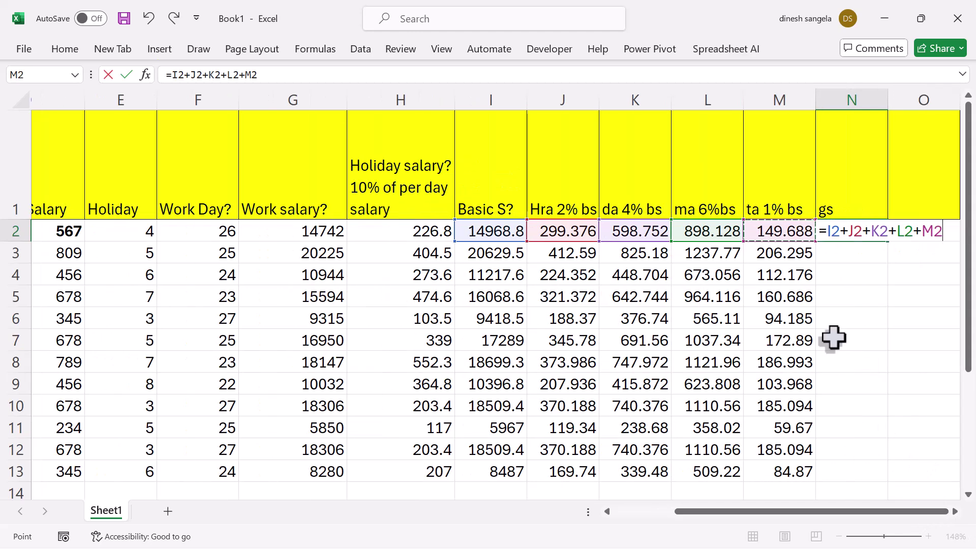
pyautogui.press('Return')
# - Fill the gs formula from N2 down through N8 and clear that range again
pyautogui.click(876, 231)
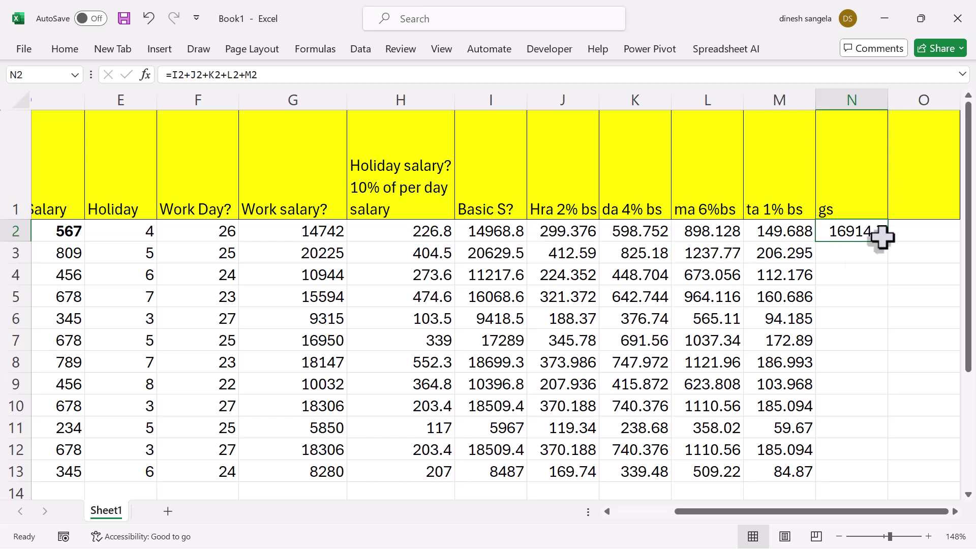
pyautogui.moveTo(887, 242); pyautogui.dragTo(889, 375)
pyautogui.press('Delete')
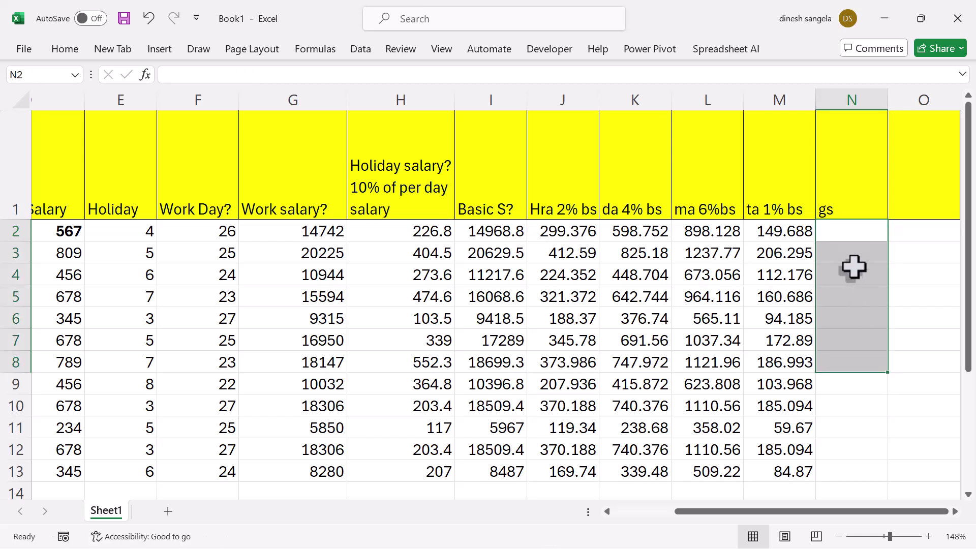
# - AutoSum the range I2:N13 so every row's basic salary and allowances are totalled in the gs column
pyautogui.moveTo(490, 233); pyautogui.dragTo(858, 467)
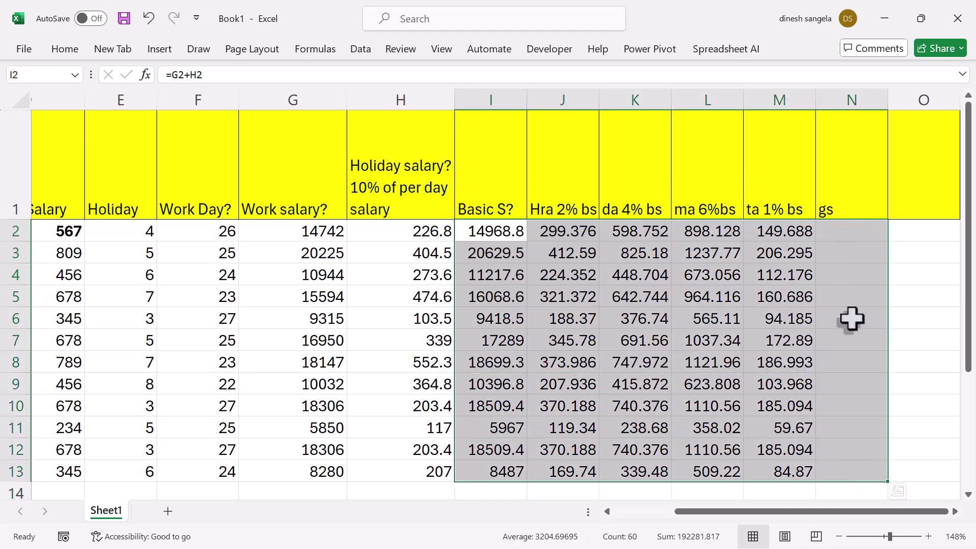
pyautogui.hotkey('alt', '=')
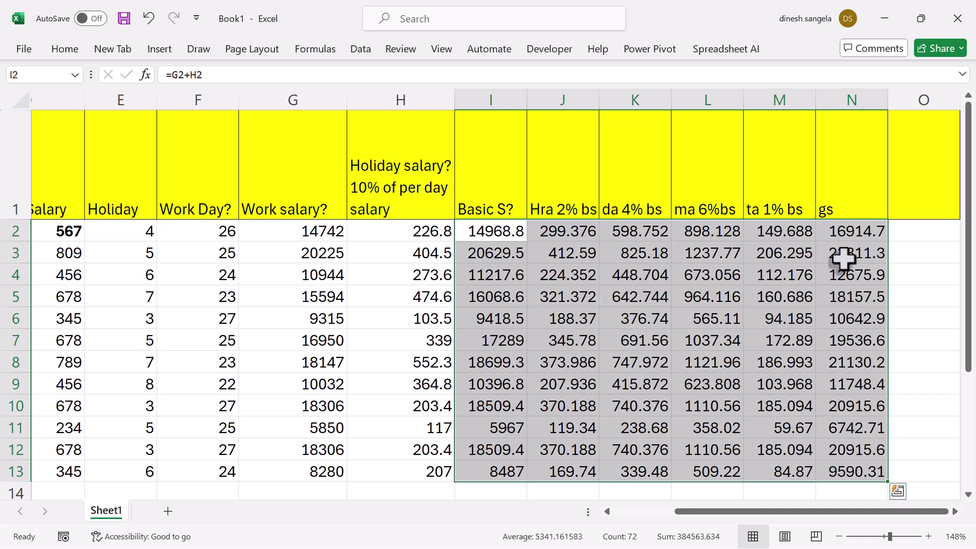
# - Add the column header "PF 12% bs" in O1
pyautogui.moveTo(949, 506); pyautogui.dragTo(951, 504)
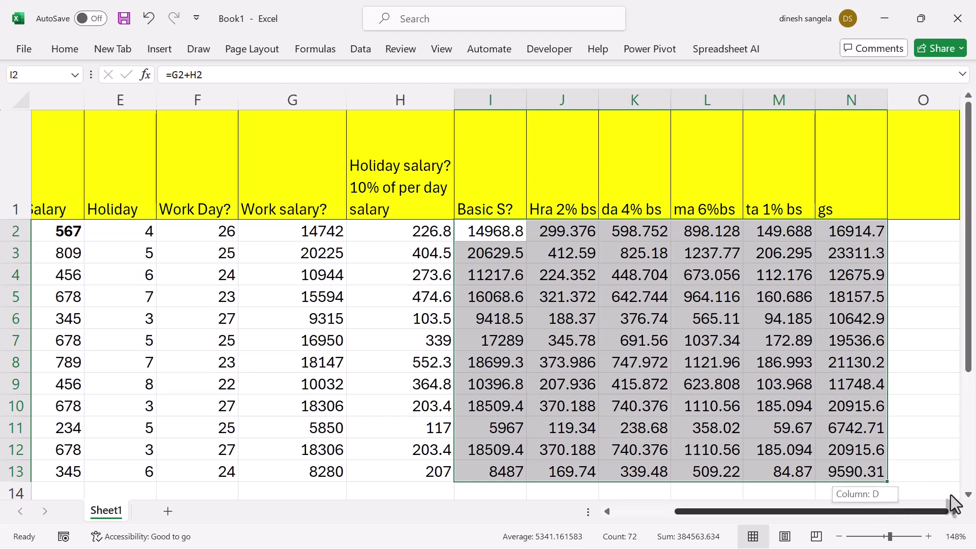
pyautogui.click(897, 196)
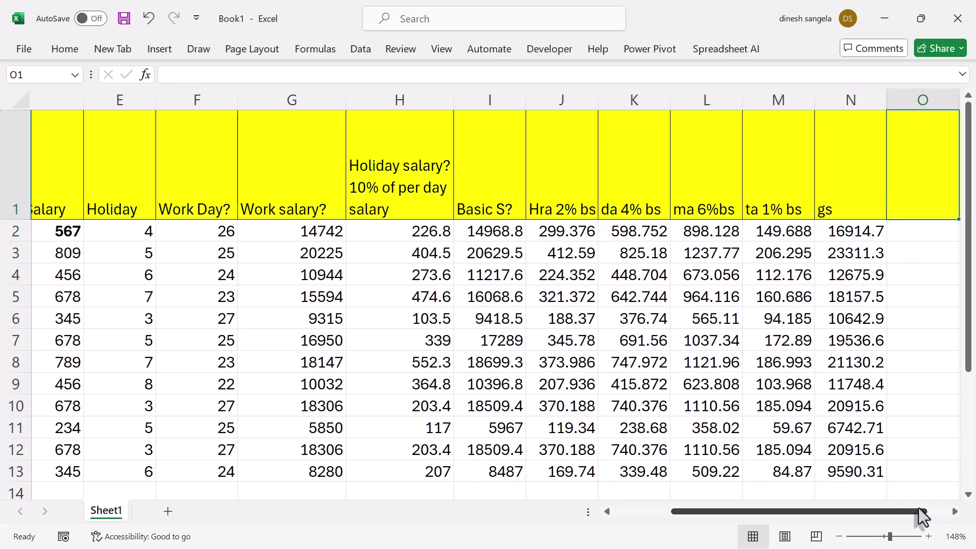
pyautogui.click(901, 334)
pyautogui.press('Right')
pyautogui.press('Right')
pyautogui.press('Right')
pyautogui.press('Right')
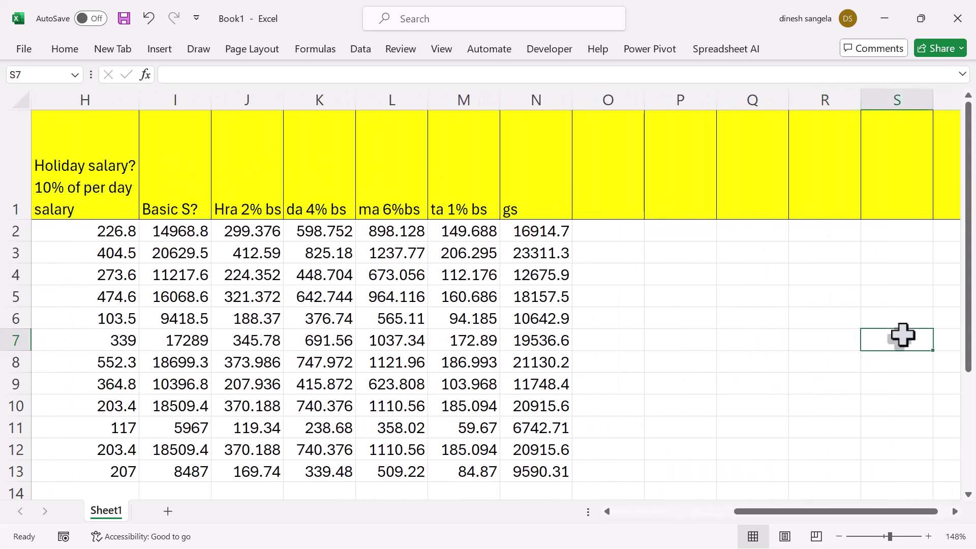
pyautogui.click(594, 203)
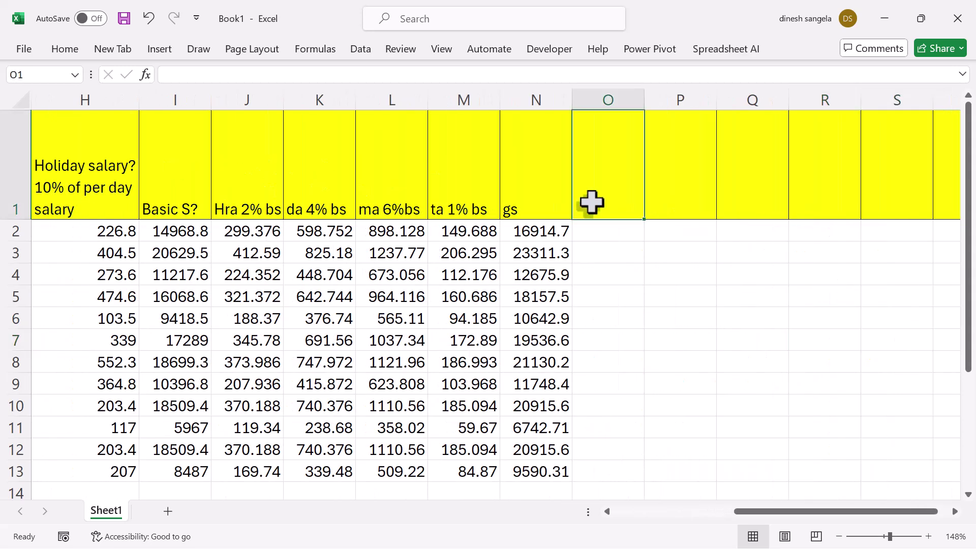
pyautogui.write('PF 12%')
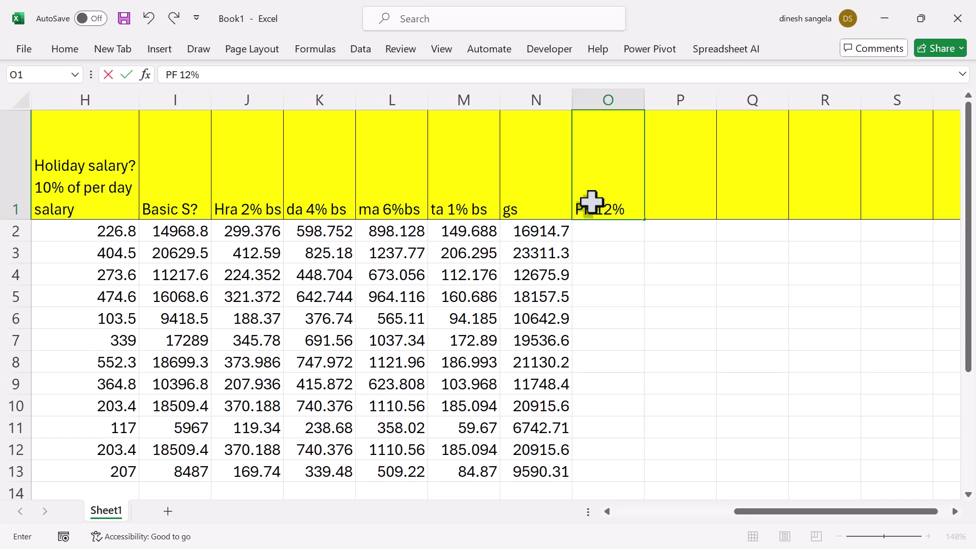
pyautogui.press('Return')
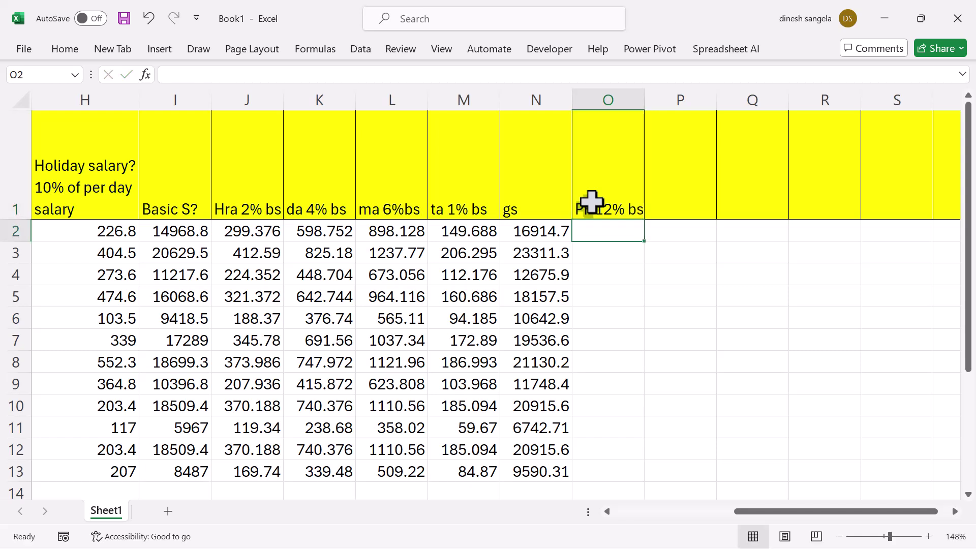
# - Add the column header "esic 5% gs" in P1 and widen columns O and P to fit their headers
pyautogui.click(680, 204)
pyautogui.write('e')
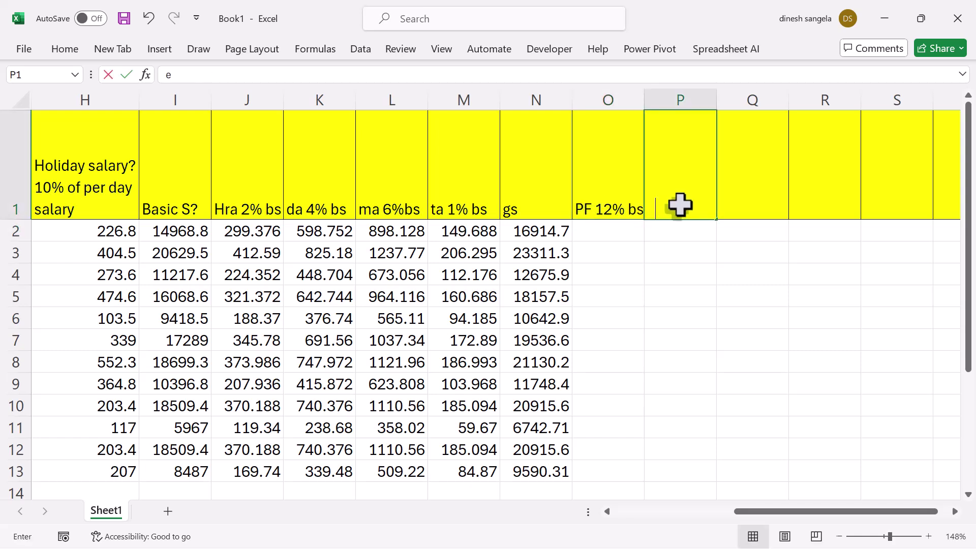
pyautogui.write('sic 5%')
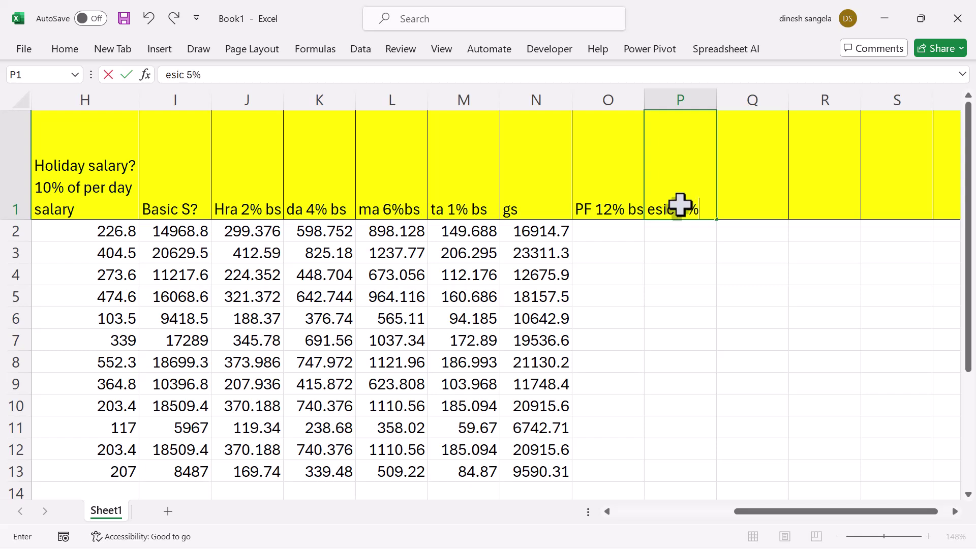
pyautogui.write(' gs')
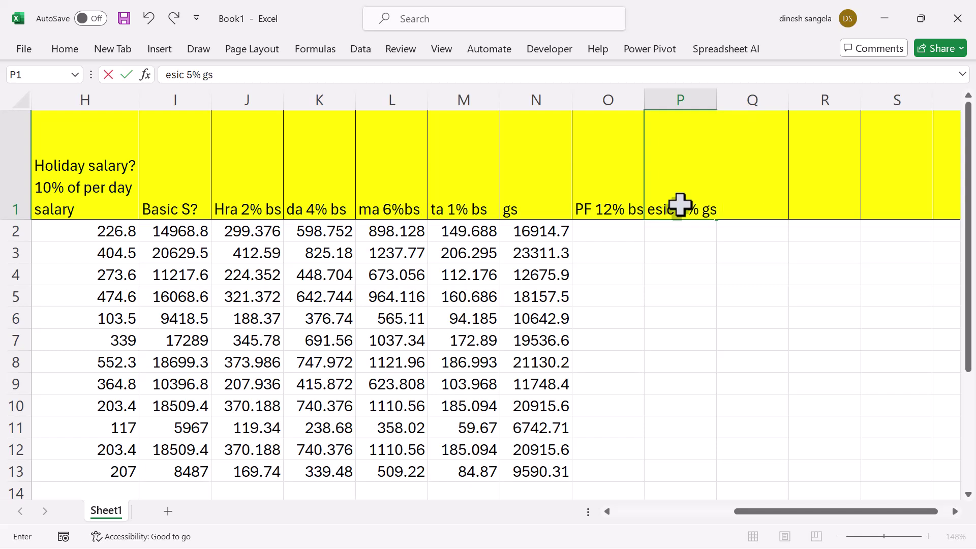
pyautogui.press('Return')
pyautogui.moveTo(716, 102); pyautogui.dragTo(731, 104)
pyautogui.moveTo(643, 105); pyautogui.dragTo(657, 104)
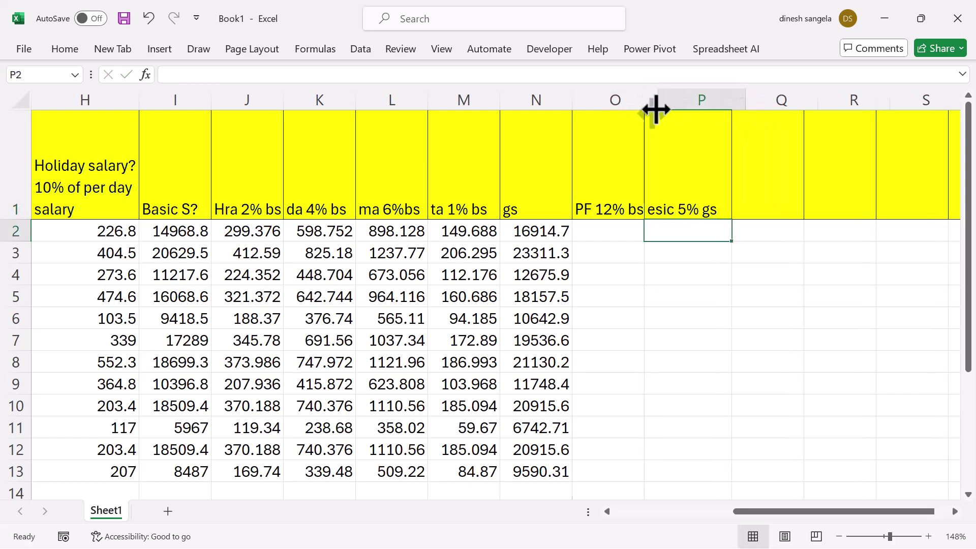
# - Enter the formula =I2*12% in O2 to calculate PF from the basic salary
pyautogui.click(625, 200)
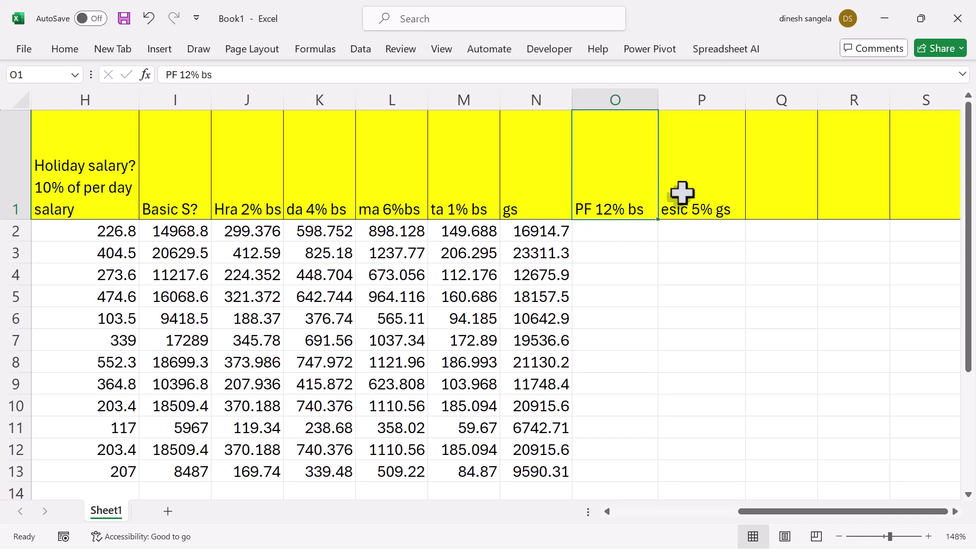
pyautogui.click(681, 192)
pyautogui.click(622, 235)
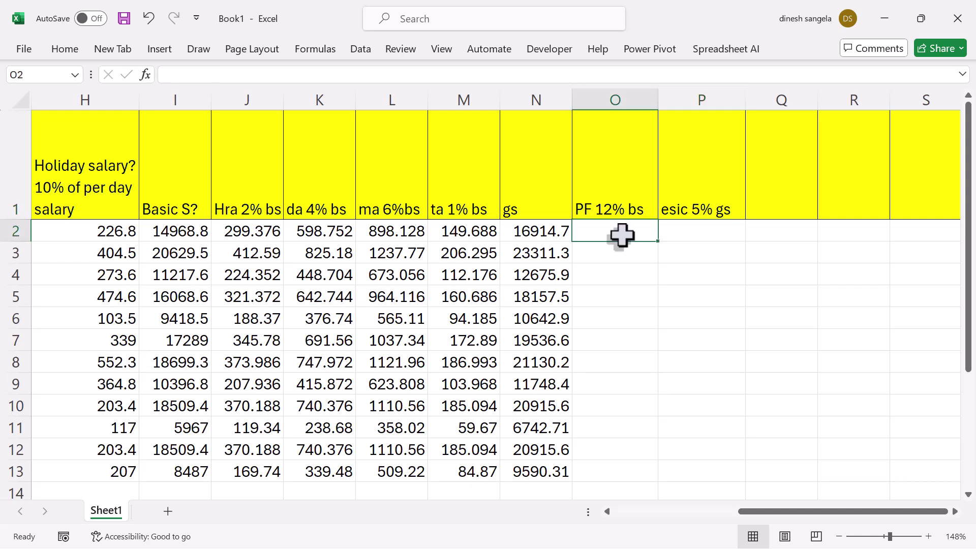
pyautogui.write('=')
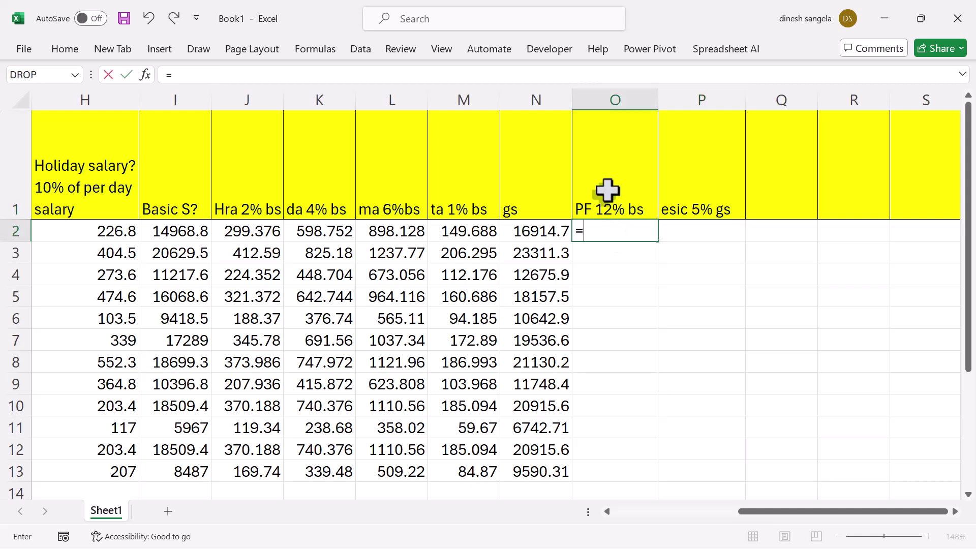
pyautogui.click(172, 231)
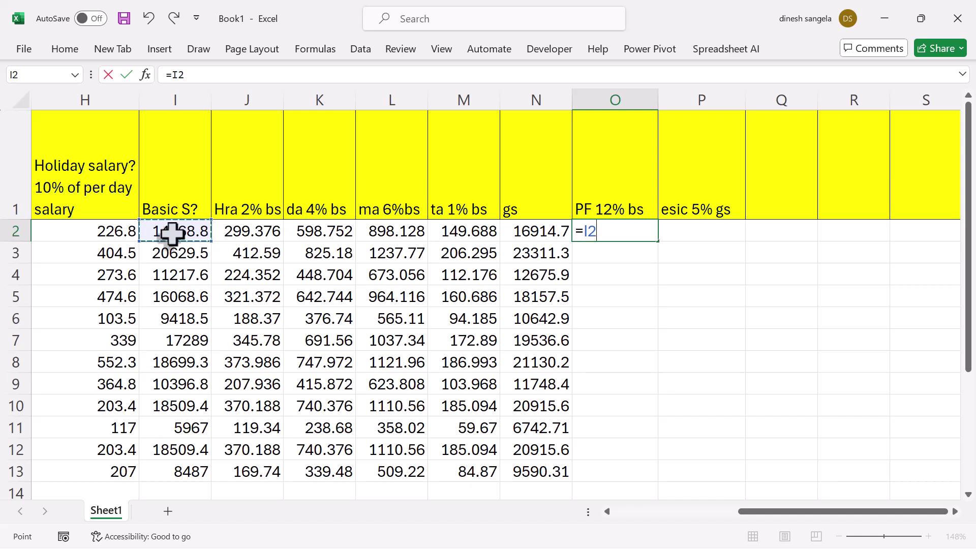
pyautogui.write('*')
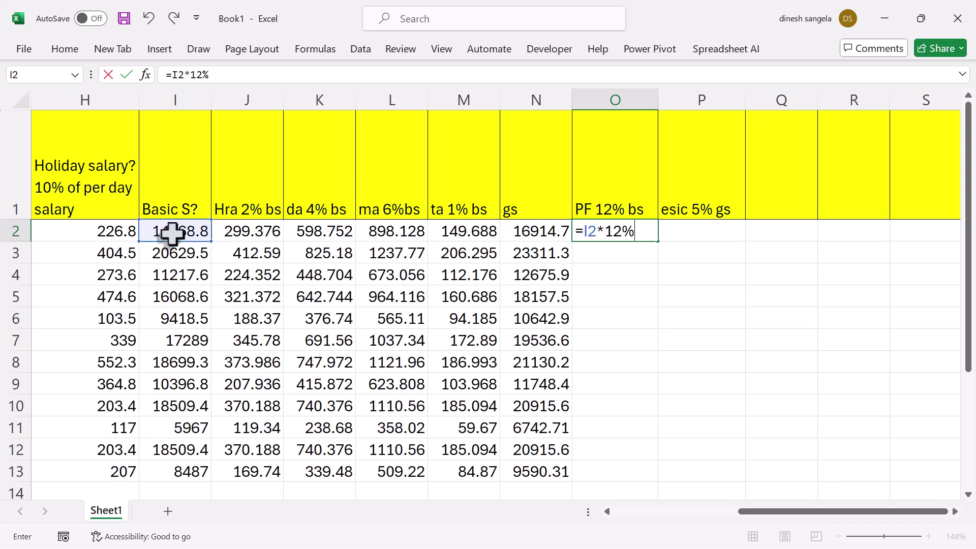
pyautogui.press('Return')
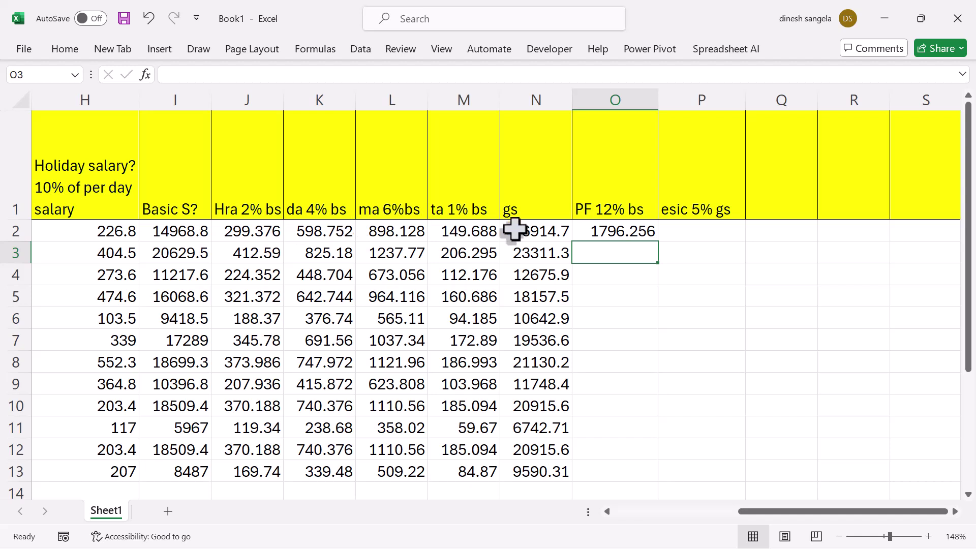
# - Enter the formula =N2*5% in P2 and fill the PF and esic formulas from O2:P2 down through row 13
pyautogui.click(689, 231)
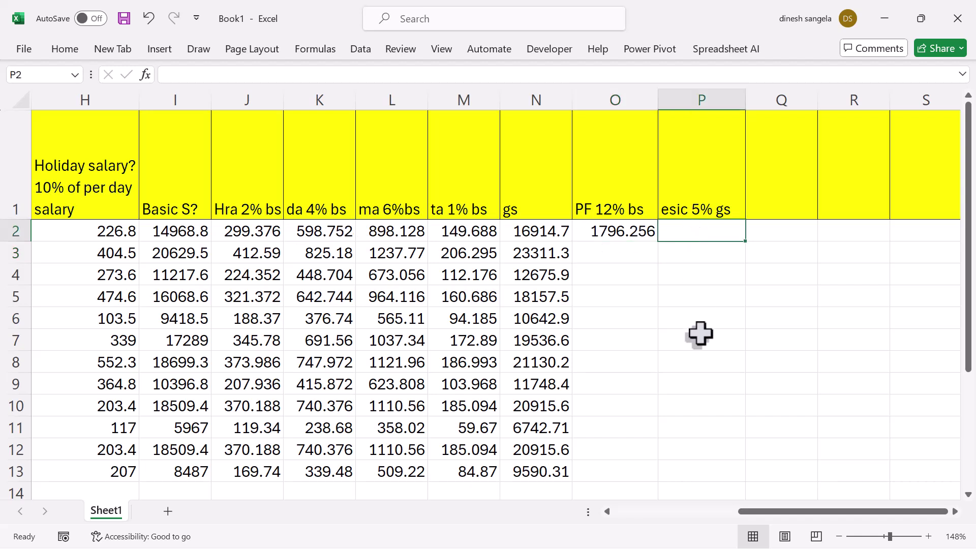
pyautogui.write('=')
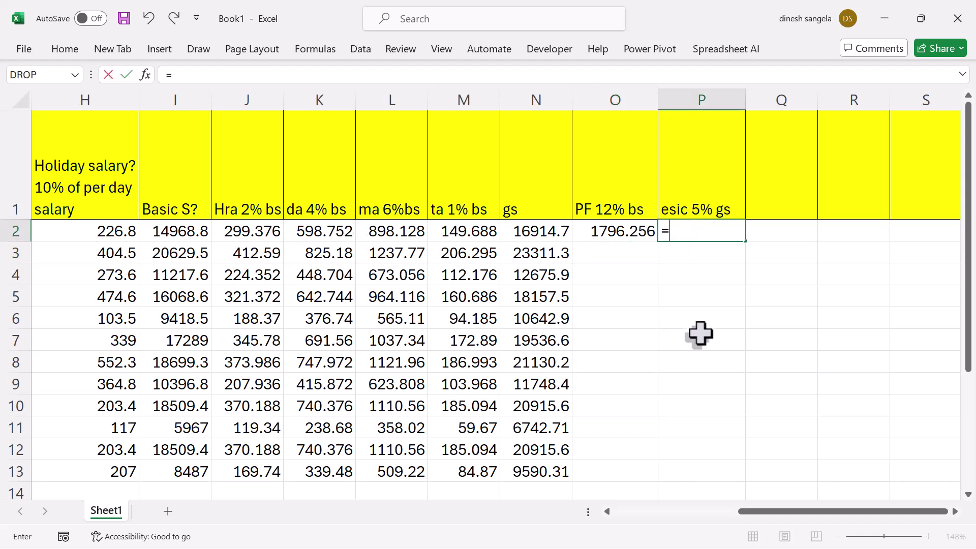
pyautogui.click(540, 233)
pyautogui.write('*')
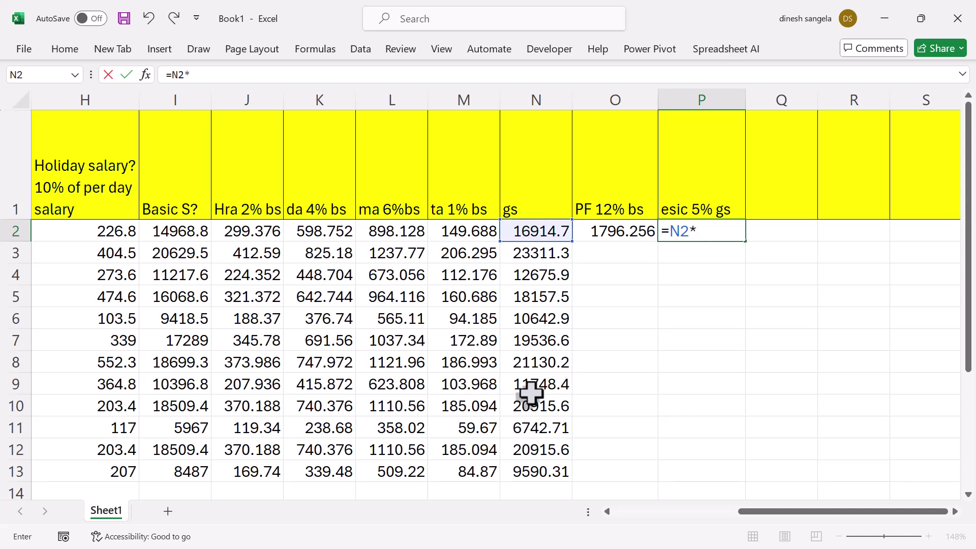
pyautogui.press('Return')
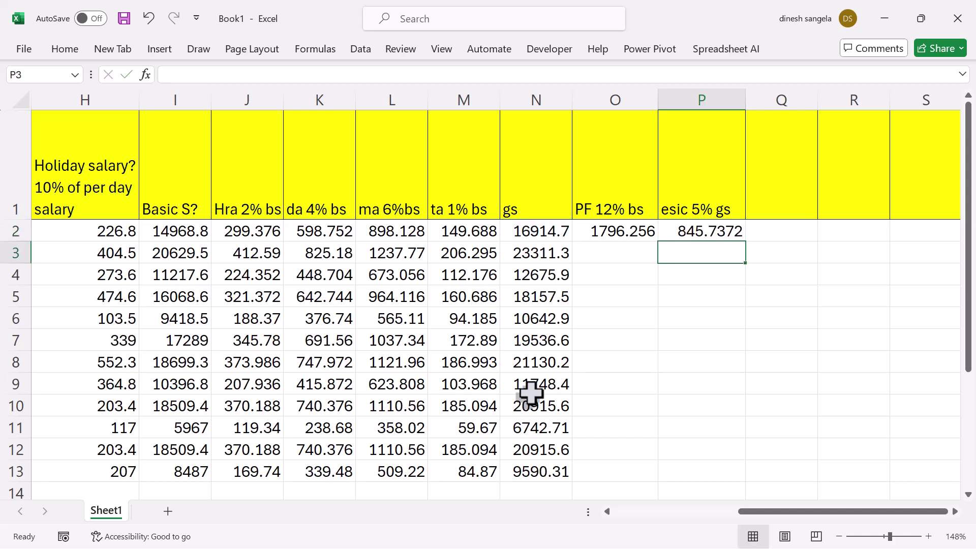
pyautogui.moveTo(620, 234); pyautogui.dragTo(750, 488)
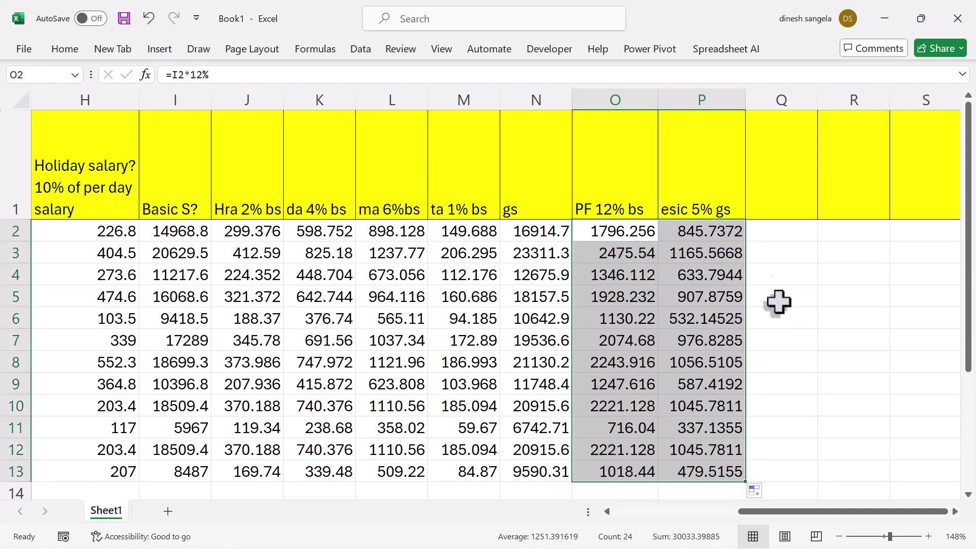
# - Add the column header "td" in Q1 for the total deduction
pyautogui.click(794, 210)
pyautogui.write('td')
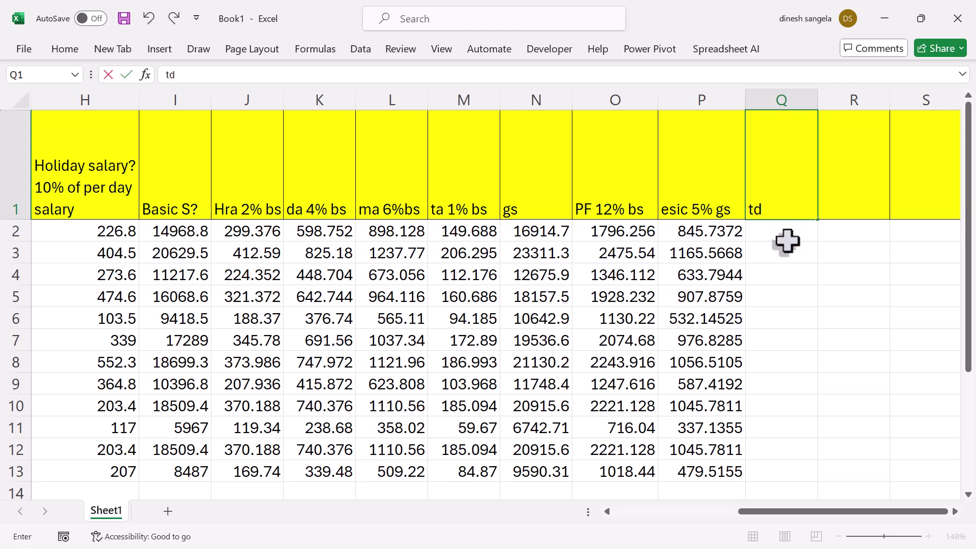
pyautogui.press('Return')
# - Enter the formula =O2+P2 in Q2 to add the PF and esic deductions
pyautogui.click(620, 233)
pyautogui.click(679, 233)
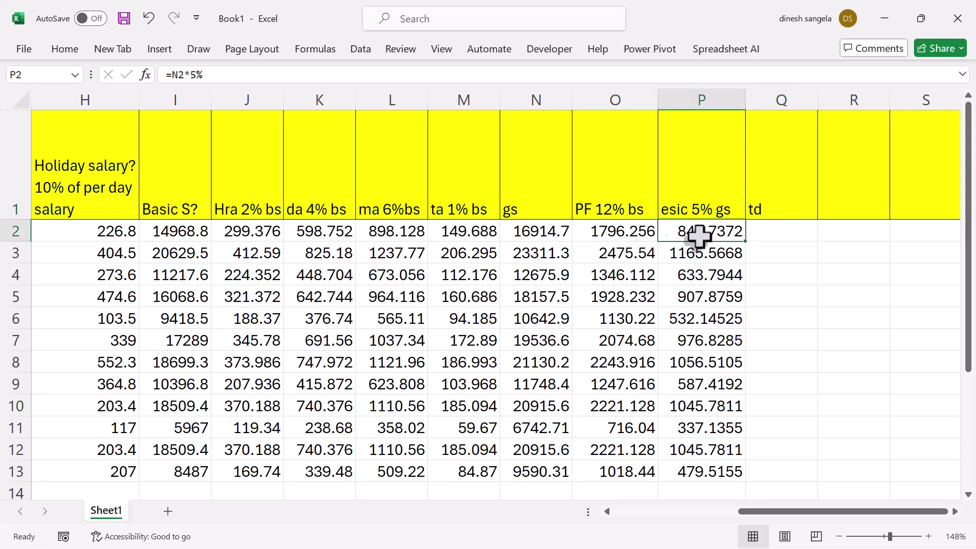
pyautogui.click(754, 230)
pyautogui.write('=')
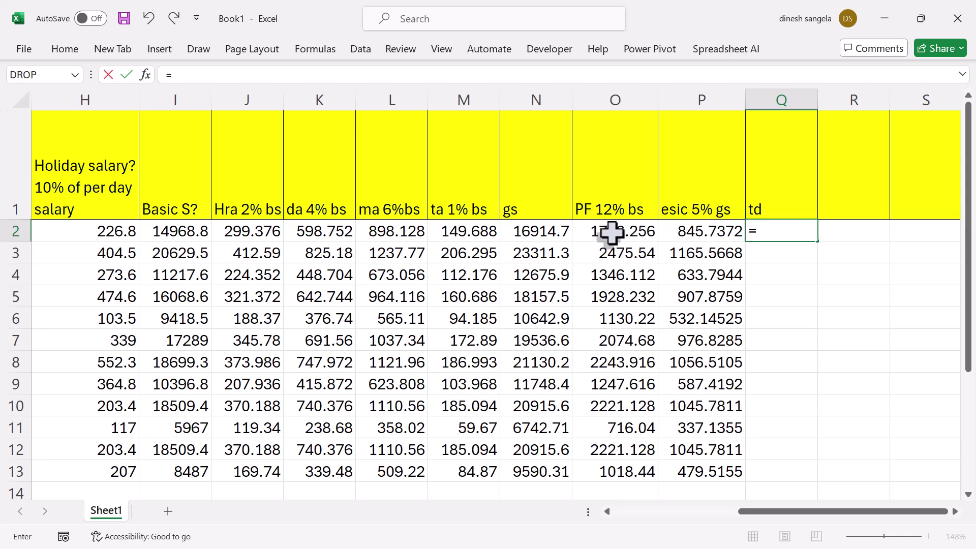
pyautogui.click(611, 233)
pyautogui.write('+')
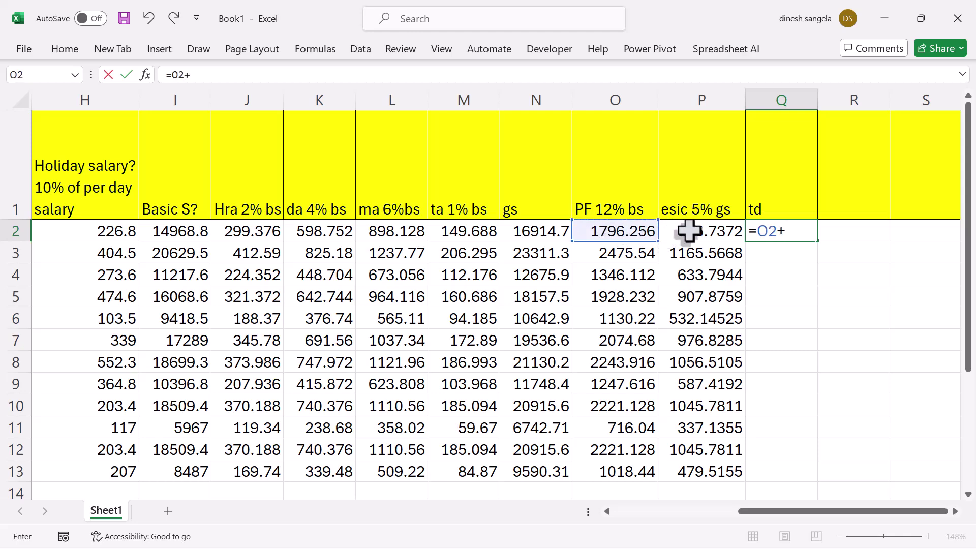
pyautogui.click(689, 230)
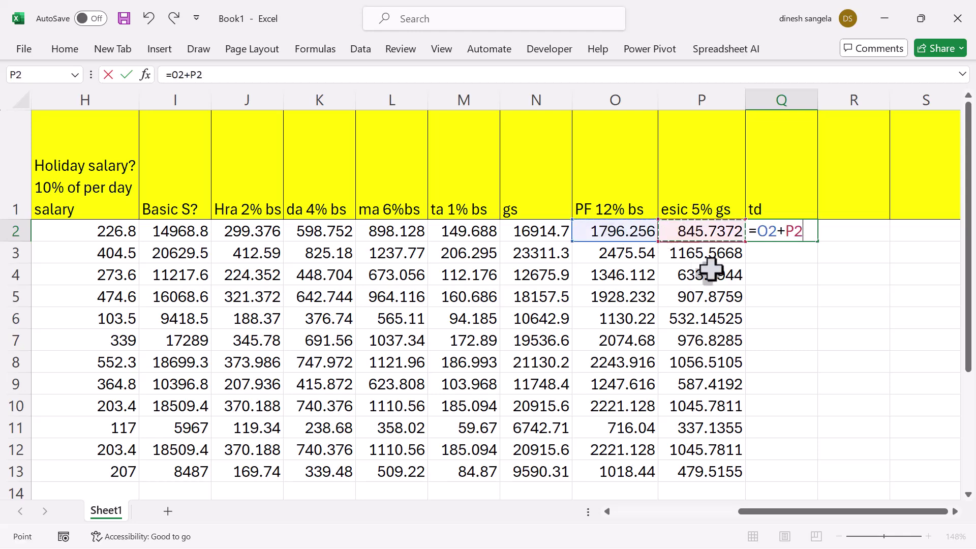
pyautogui.moveTo(805, 232); pyautogui.dragTo(757, 231)
pyautogui.press('Return')
# - Fill the td formula from Q2 down through Q13
pyautogui.click(808, 233)
pyautogui.click(819, 247)
pyautogui.click(807, 236)
pyautogui.moveTo(816, 242); pyautogui.dragTo(830, 490)
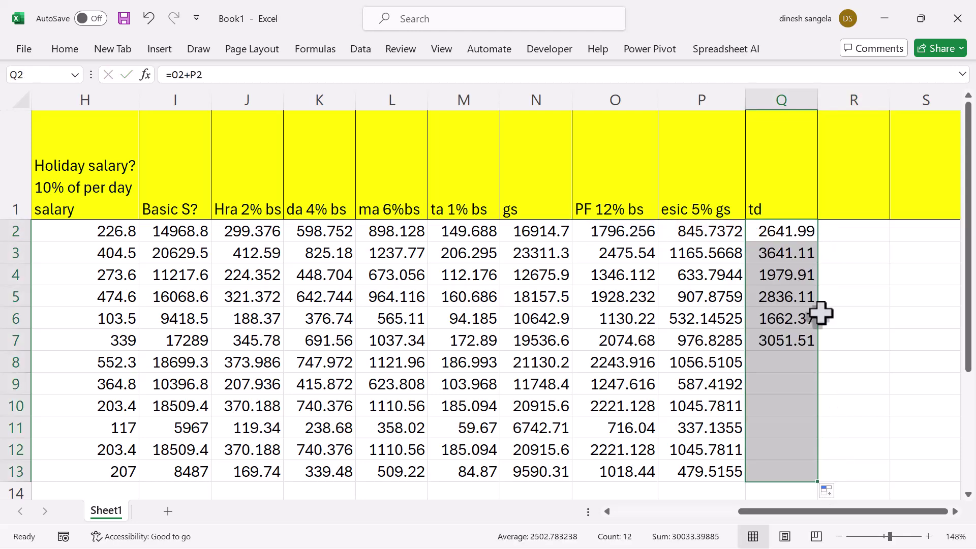
# - Add the column header "net salary" in R1
pyautogui.click(828, 197)
pyautogui.write('net salary')
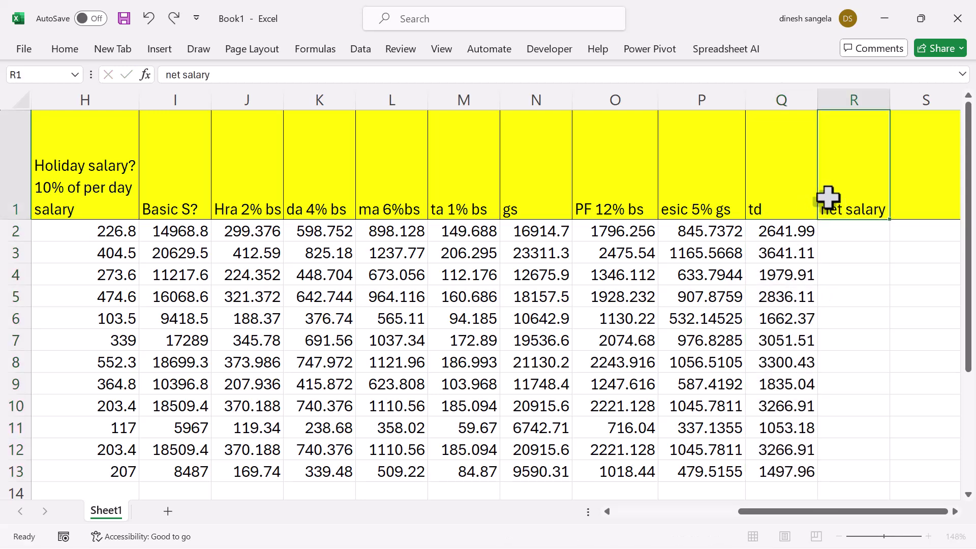
pyautogui.press('Return')
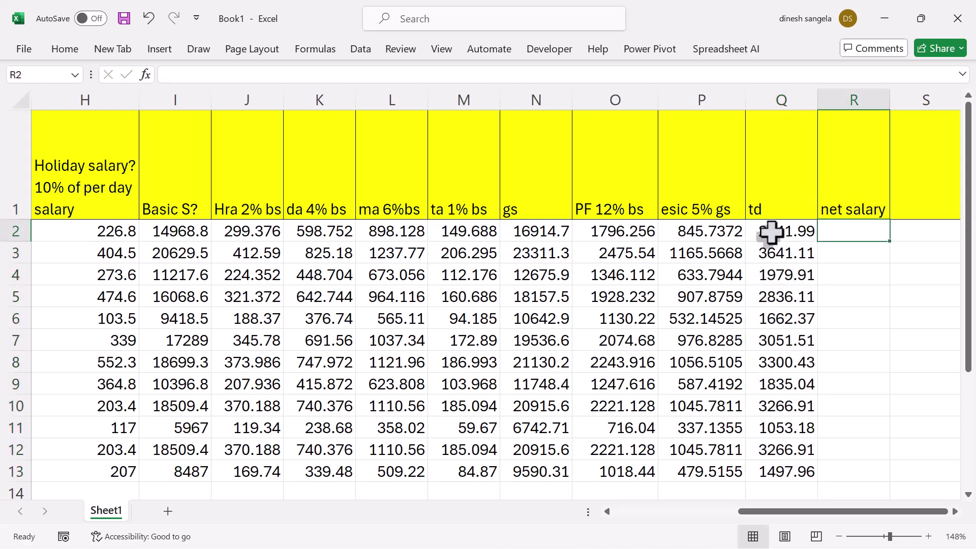
# - Make the first gs value in N2 and the first td value in Q2 bold
pyautogui.click(533, 233)
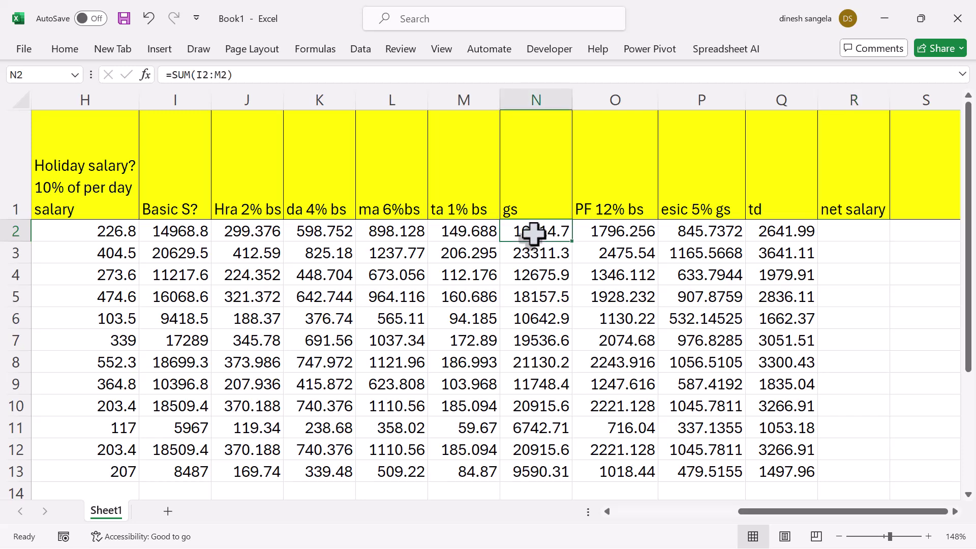
pyautogui.hotkey('ctrl', 'b')
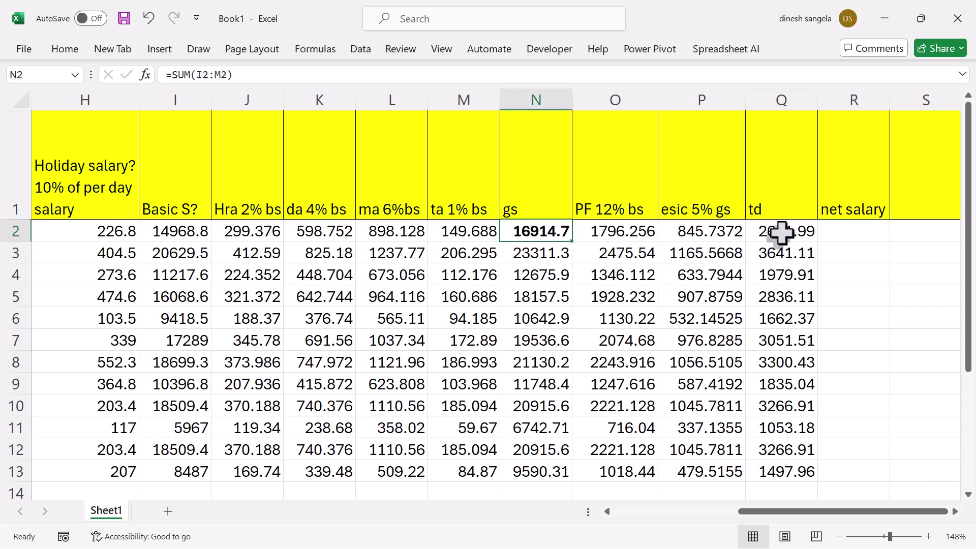
pyautogui.click(777, 231)
pyautogui.hotkey('ctrl', 'b')
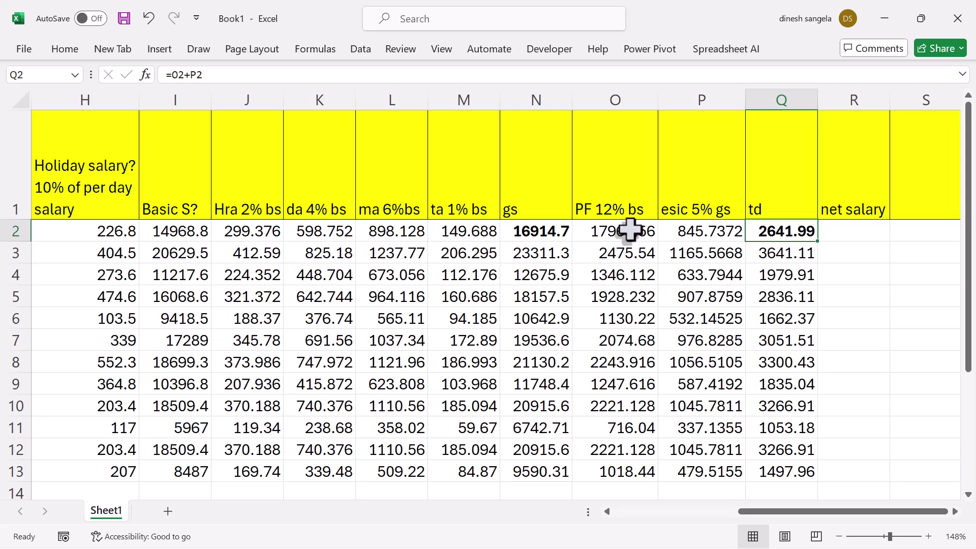
# - Enter the formula =N2-Q2 in R2 to subtract the total deduction from the gross salary
pyautogui.click(630, 231)
pyautogui.click(686, 231)
pyautogui.click(844, 232)
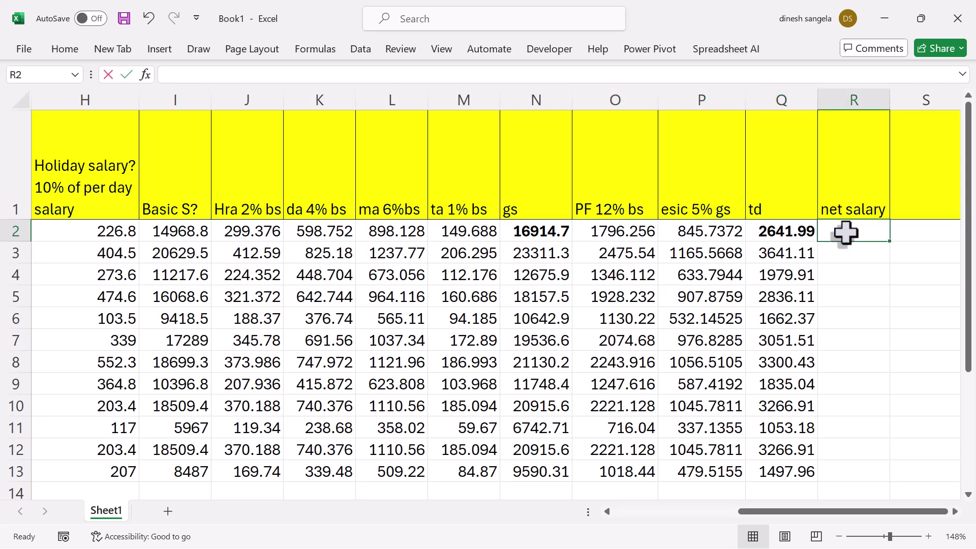
pyautogui.write('=')
pyautogui.click(553, 232)
pyautogui.write('-')
pyautogui.click(757, 233)
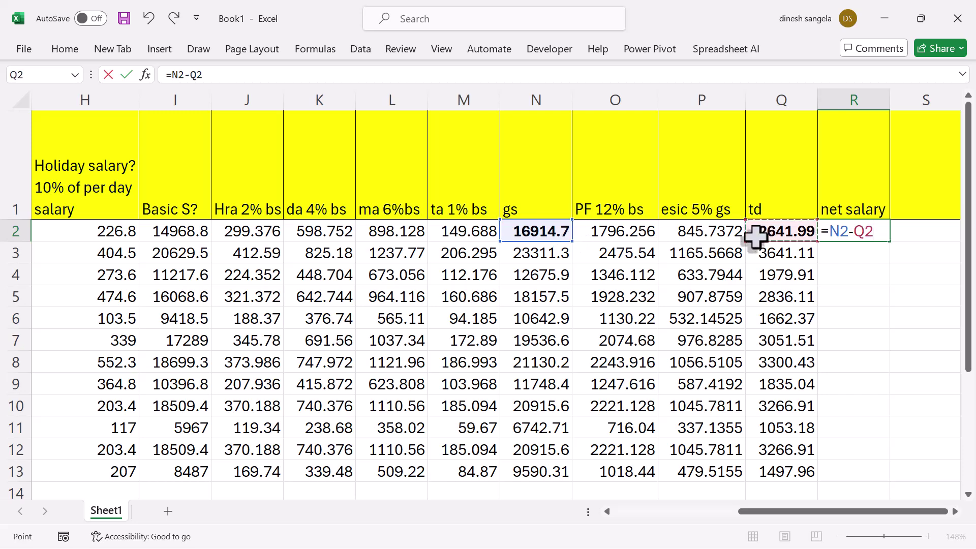
pyautogui.moveTo(874, 233); pyautogui.dragTo(819, 230)
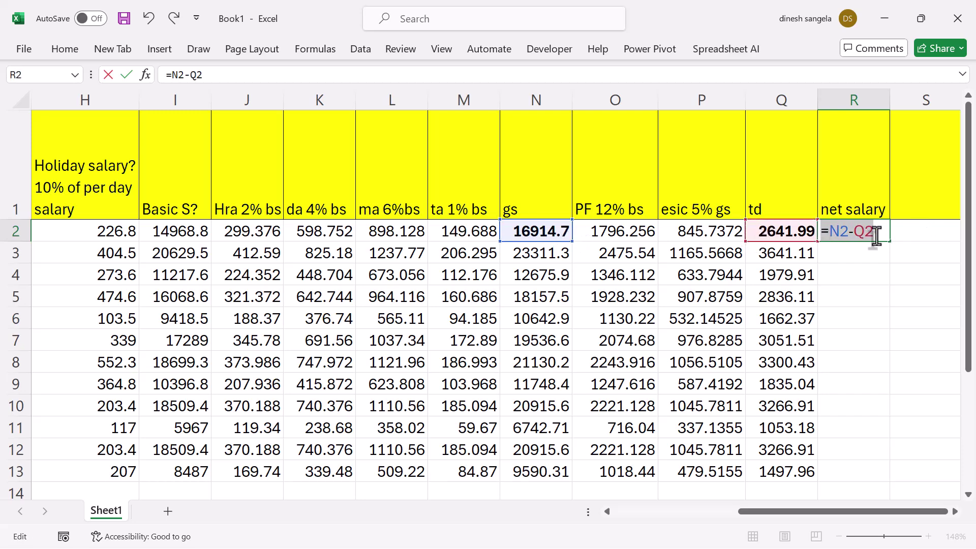
pyautogui.click(876, 235)
pyautogui.hotkey('ctrl', 'Return')
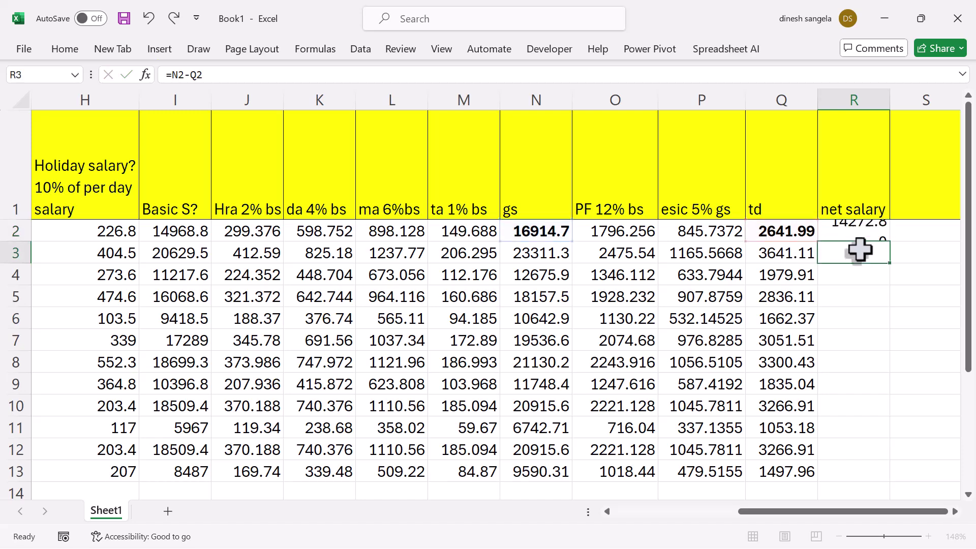
# - Fill the net salary formula from R2 down through R13
pyautogui.moveTo(892, 244); pyautogui.dragTo(894, 475)
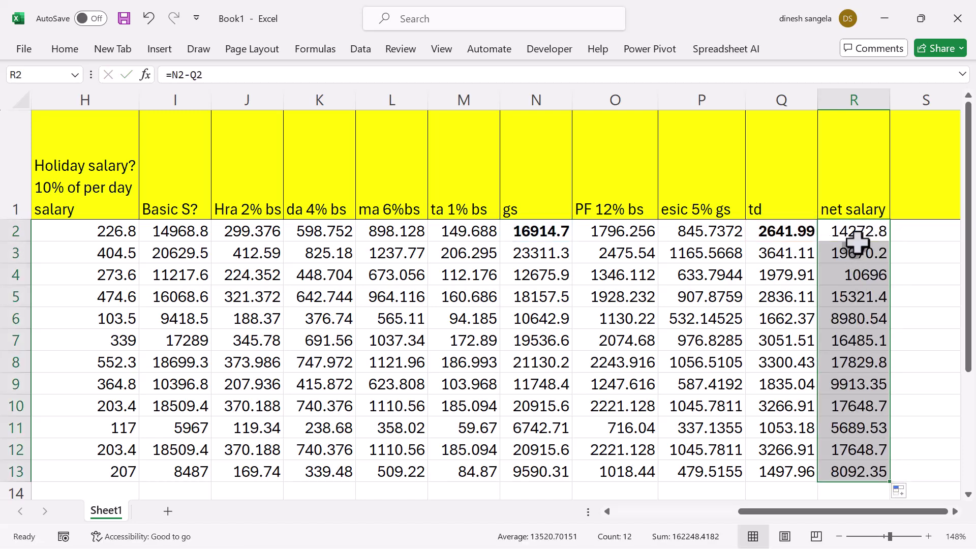
pyautogui.moveTo(859, 233); pyautogui.dragTo(862, 464)
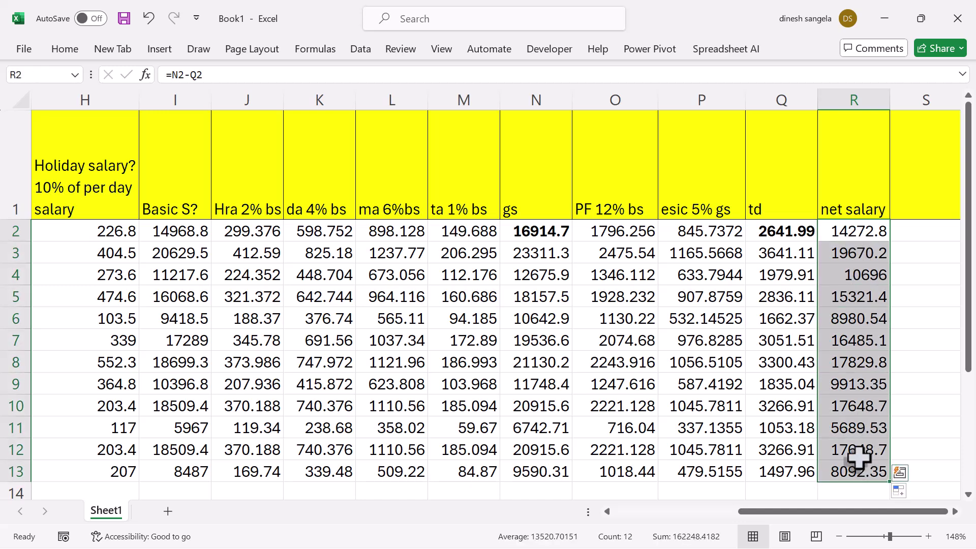
pyautogui.moveTo(834, 512); pyautogui.dragTo(681, 535)
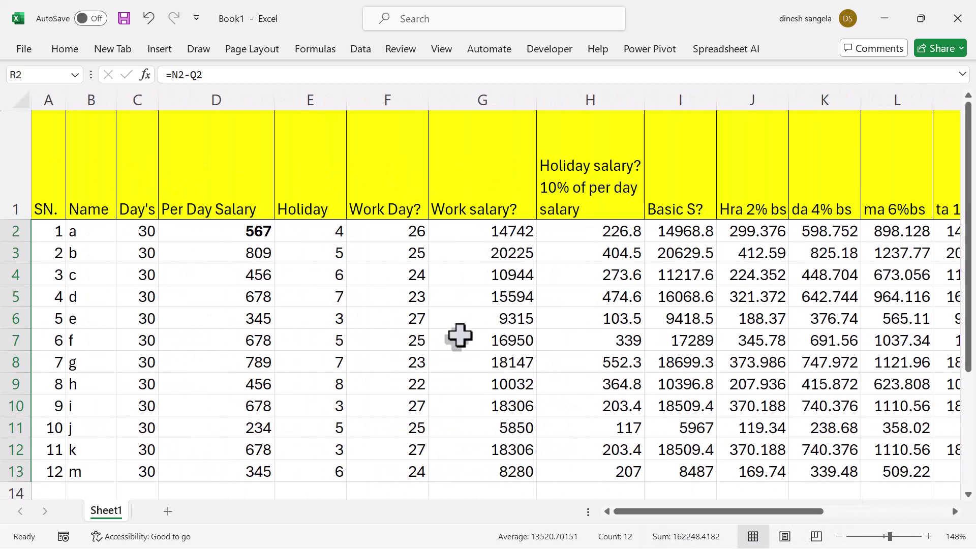
pyautogui.click(426, 303)
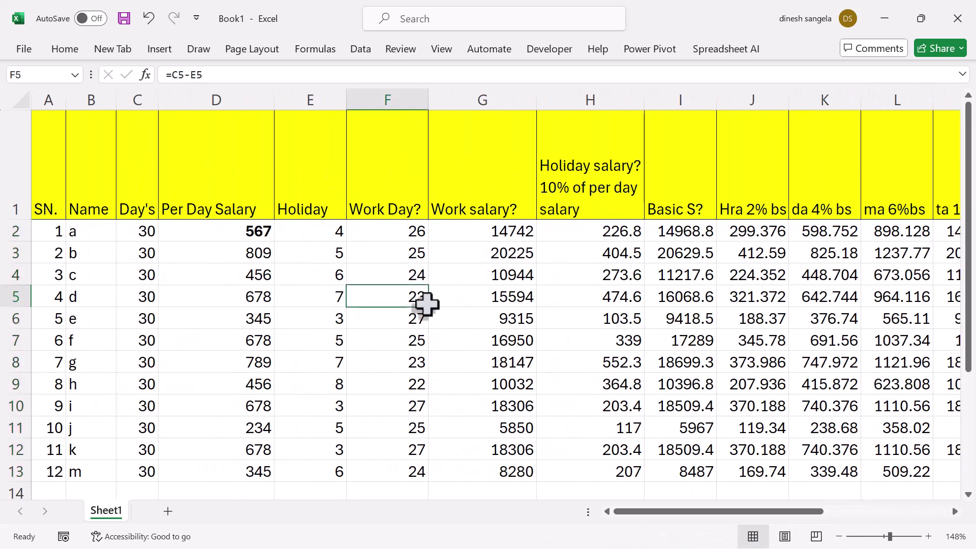